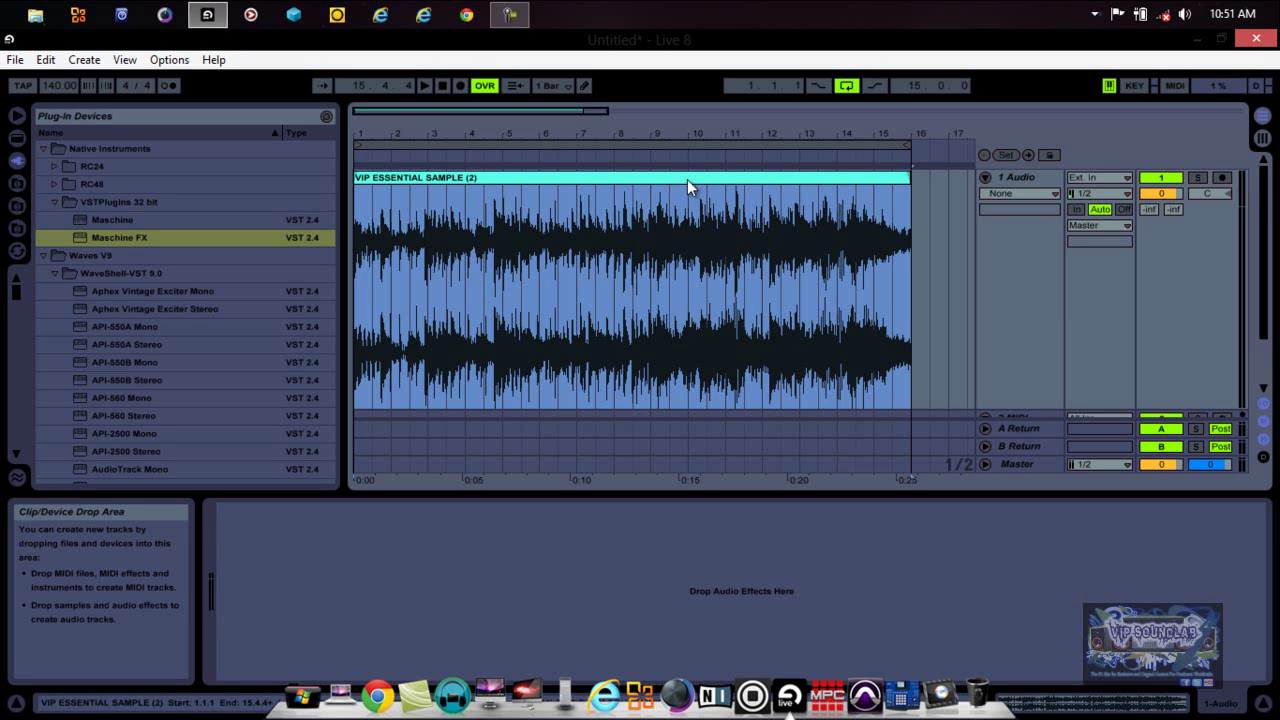
# Open the clip properties of VIP ESSENTIAL SAMPLE (2), play a few bars of it, and select its audio track.
pyautogui.doubleClick(534, 176)
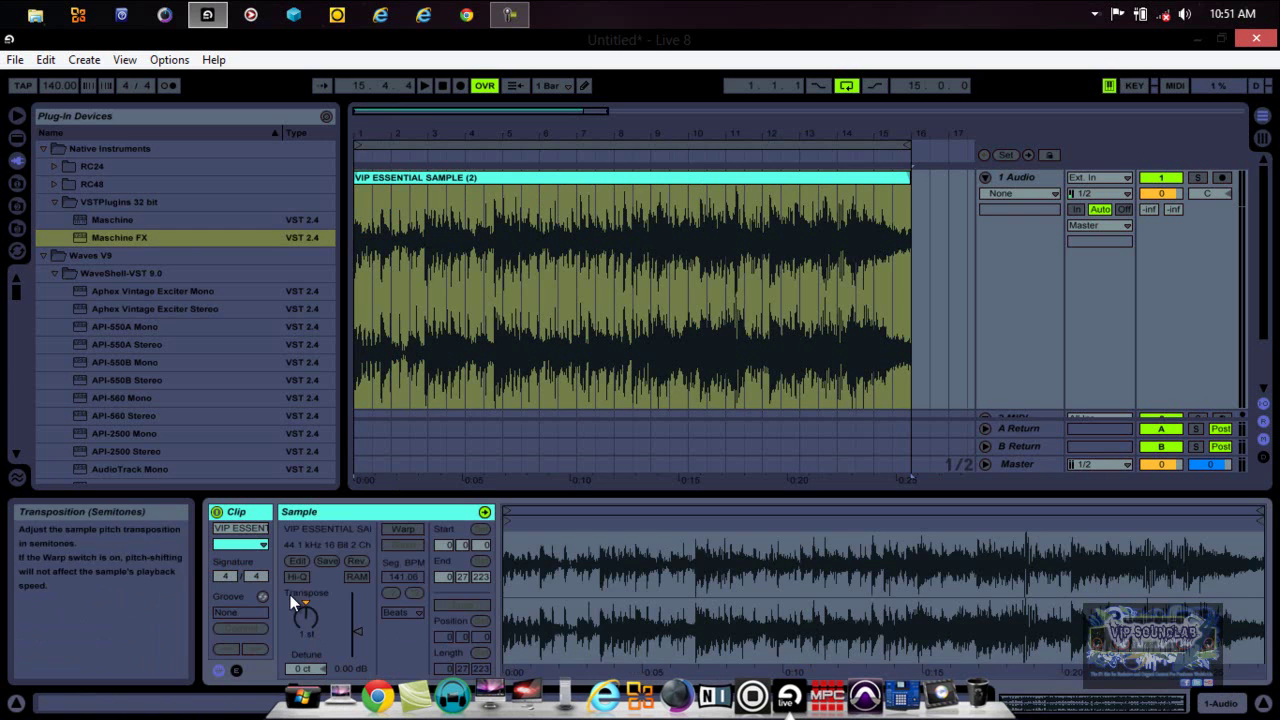
pyautogui.click(425, 86)
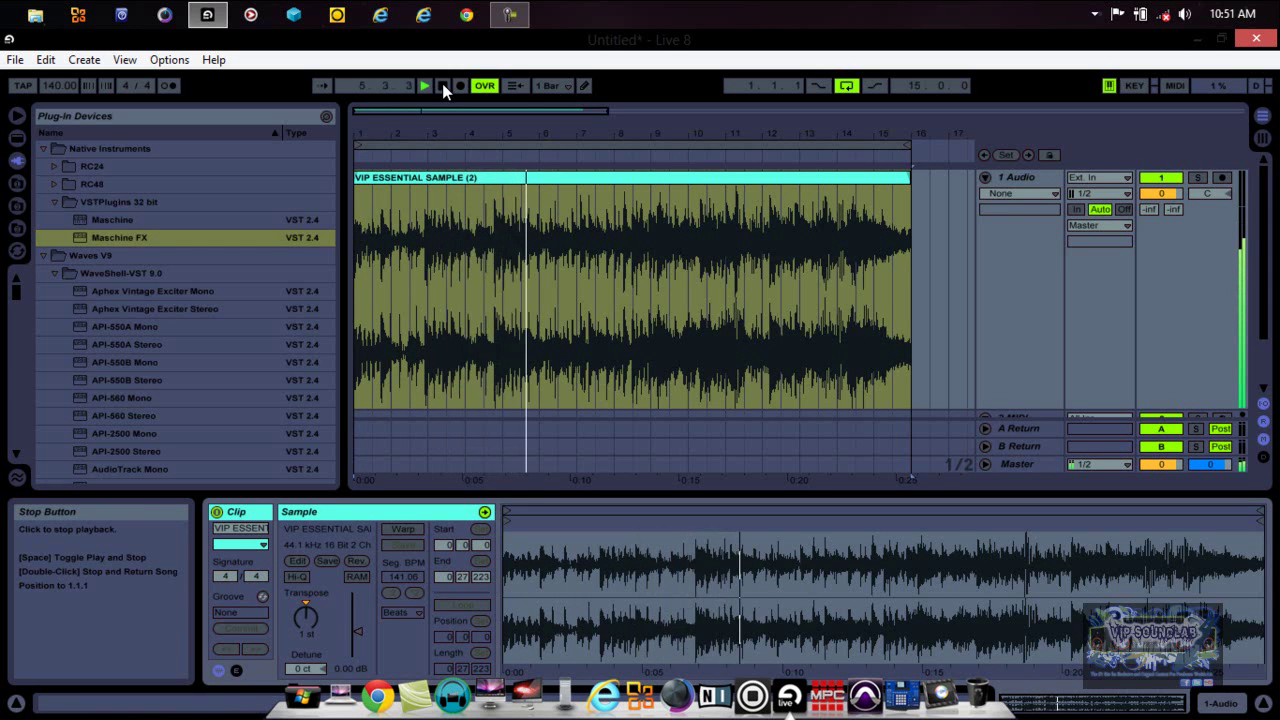
pyautogui.click(442, 83)
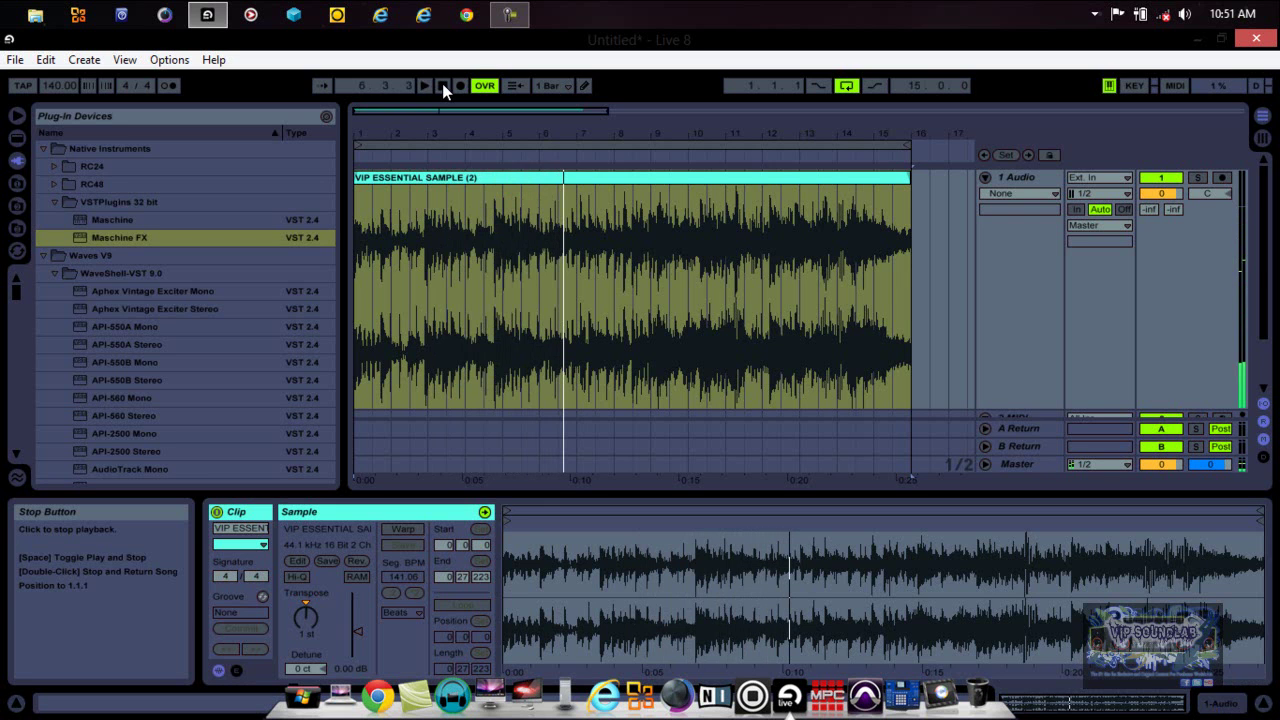
pyautogui.click(630, 182)
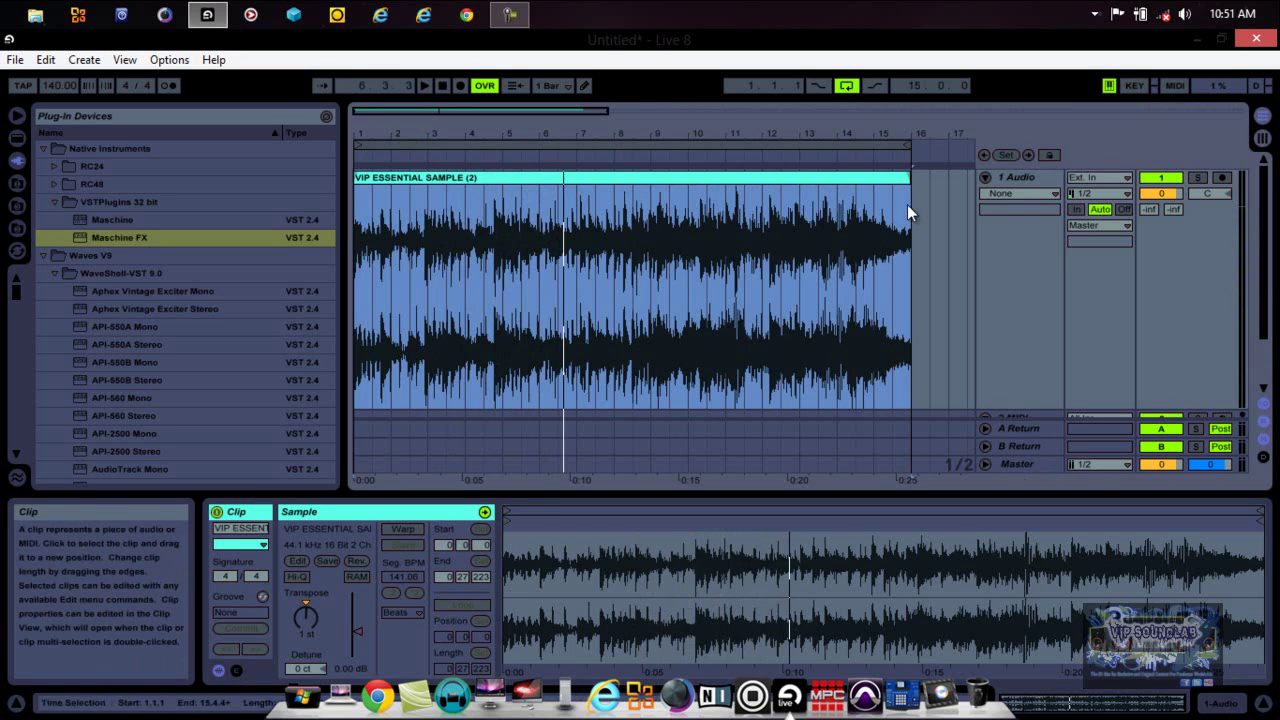
pyautogui.click(1024, 181)
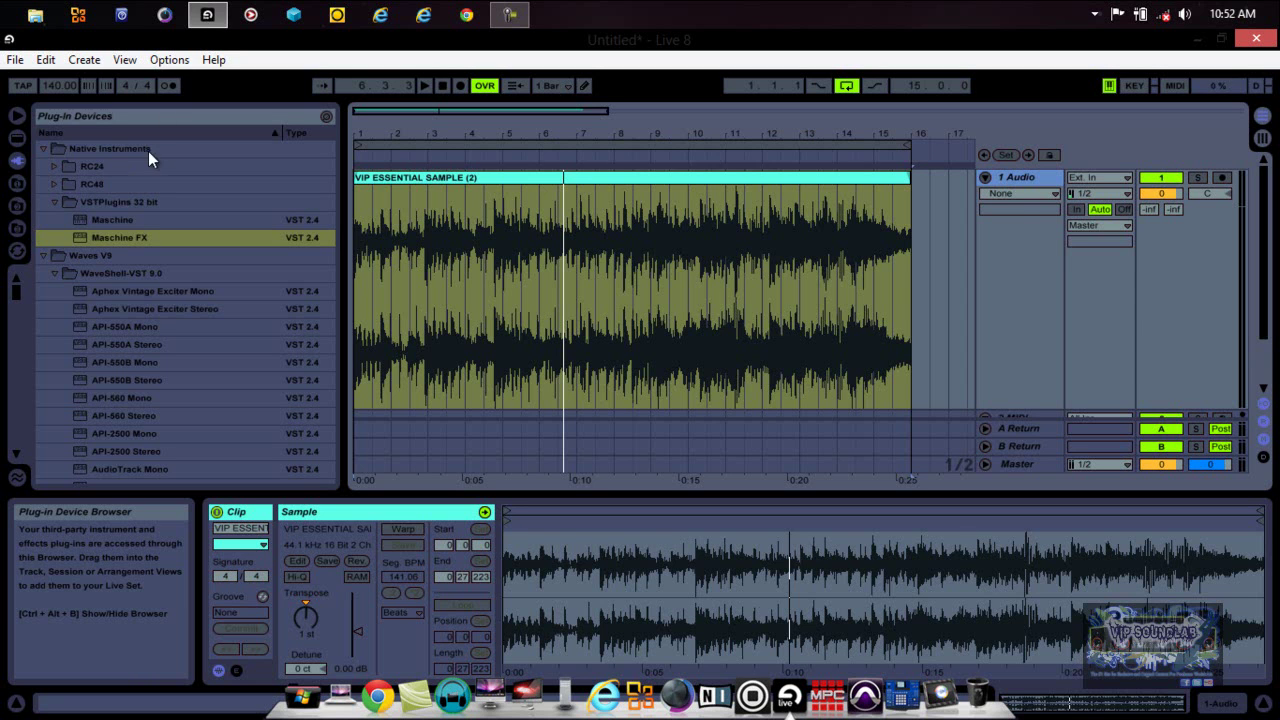
# Review the plug-in source settings in the File/Folder preferences, including the VST plug-in custom folder, and close the preferences.
pyautogui.click(169, 60)
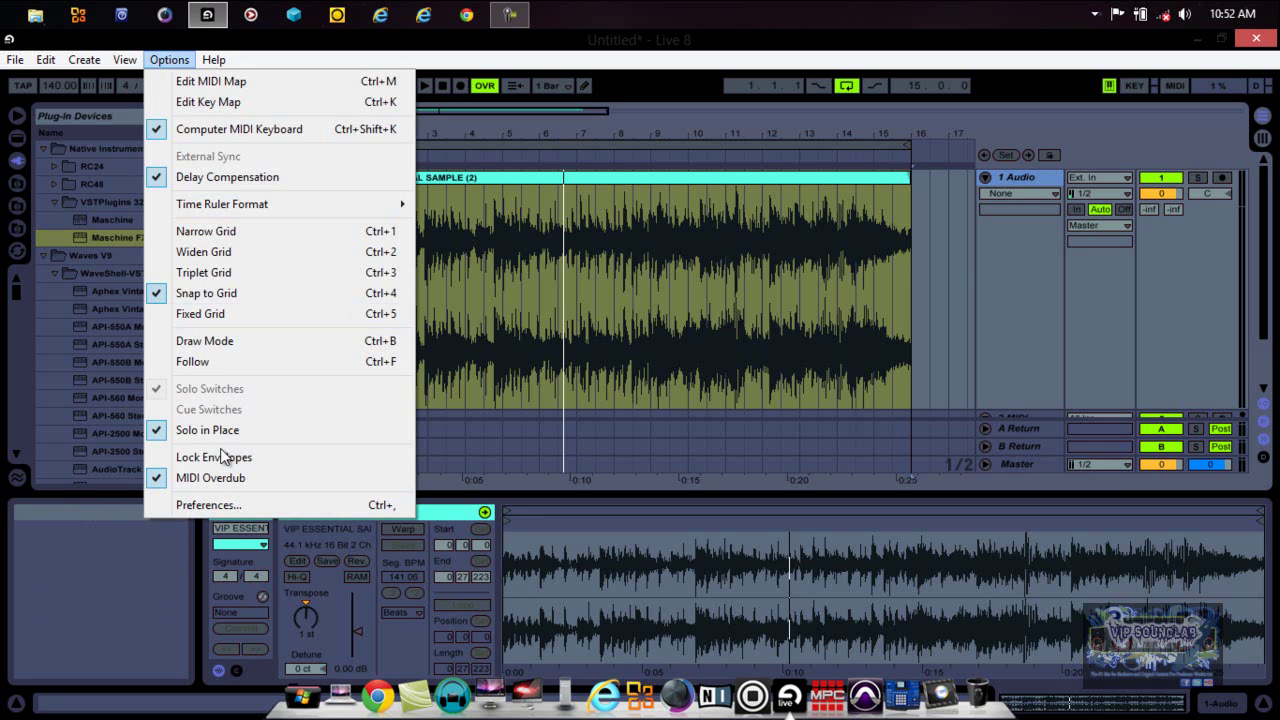
pyautogui.click(226, 506)
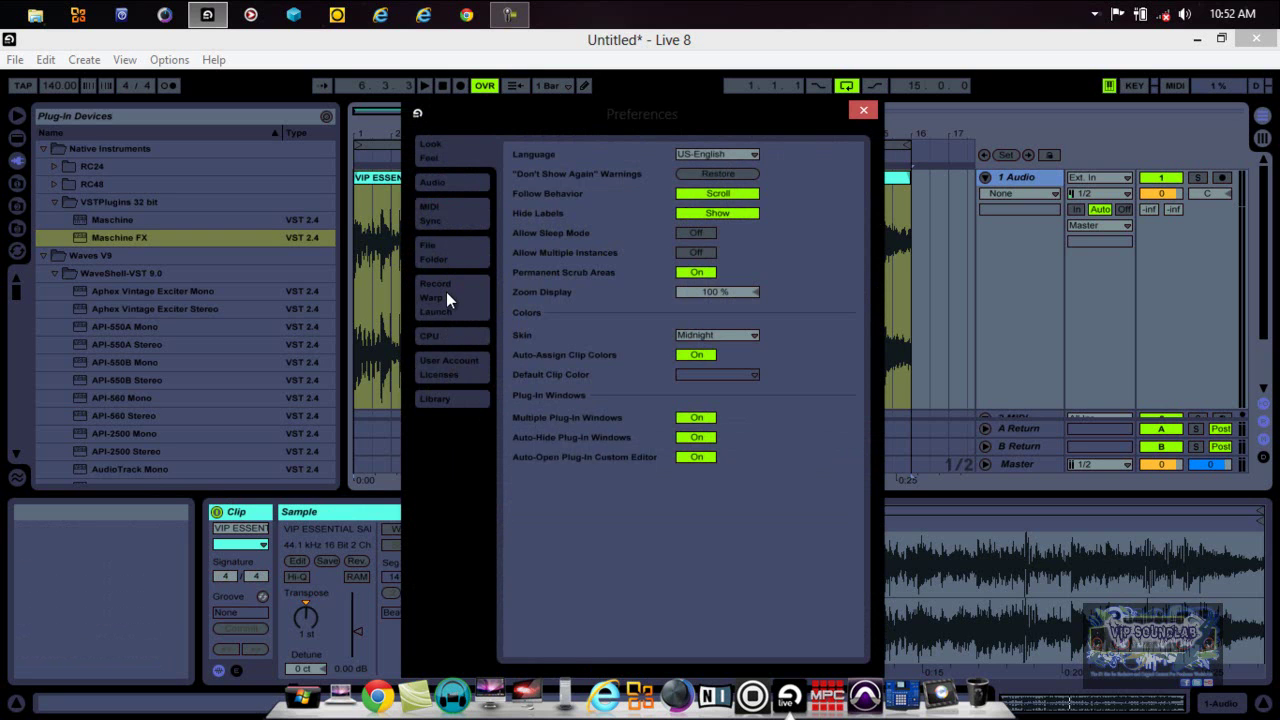
pyautogui.click(447, 332)
pyautogui.click(449, 280)
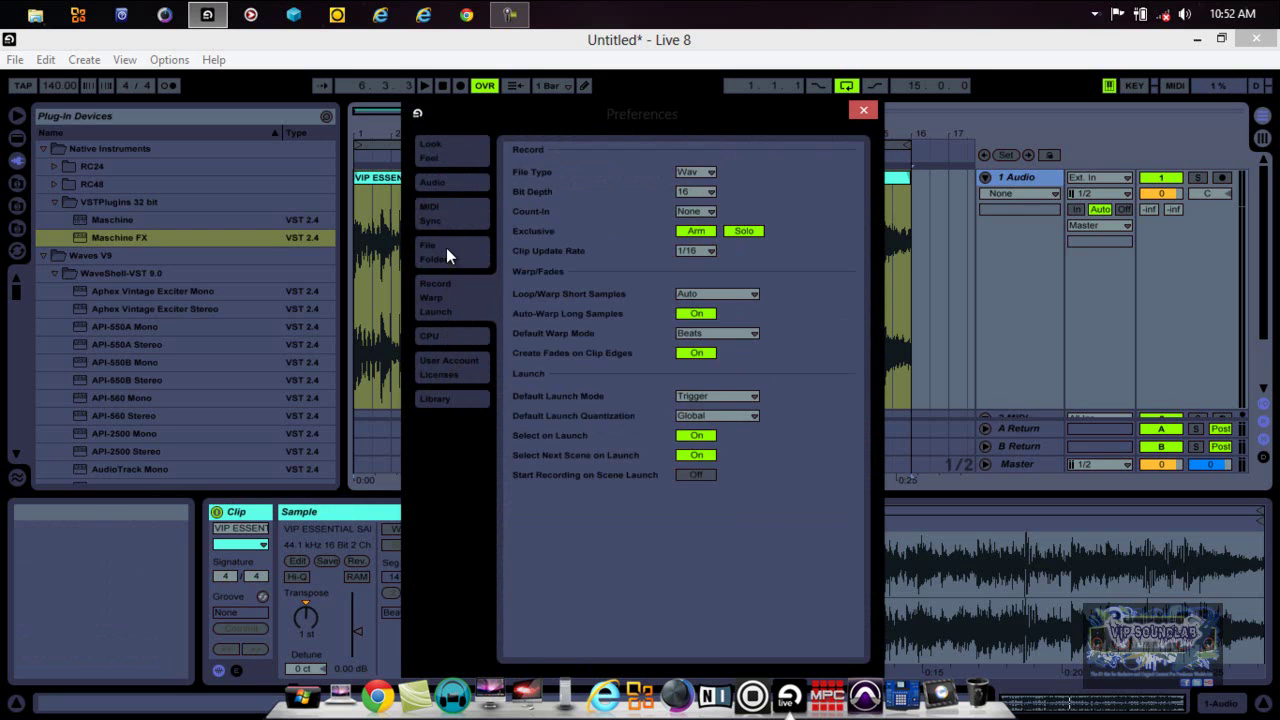
pyautogui.click(446, 250)
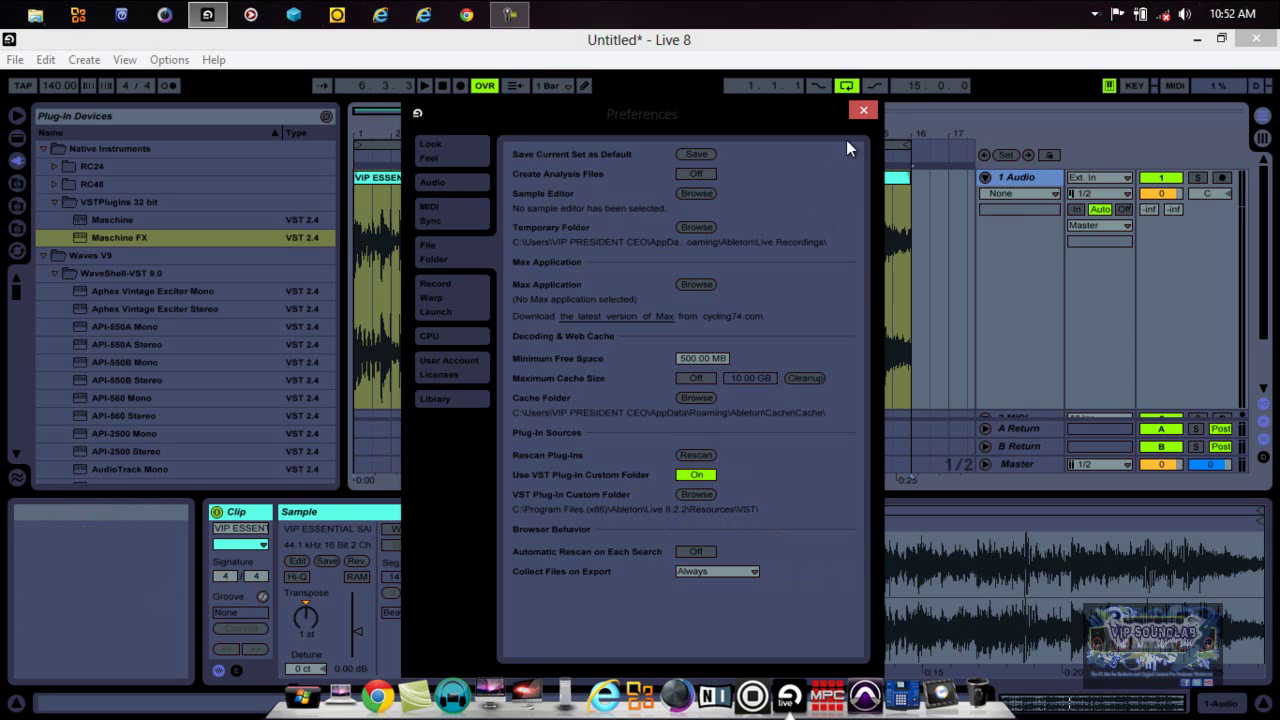
pyautogui.click(859, 110)
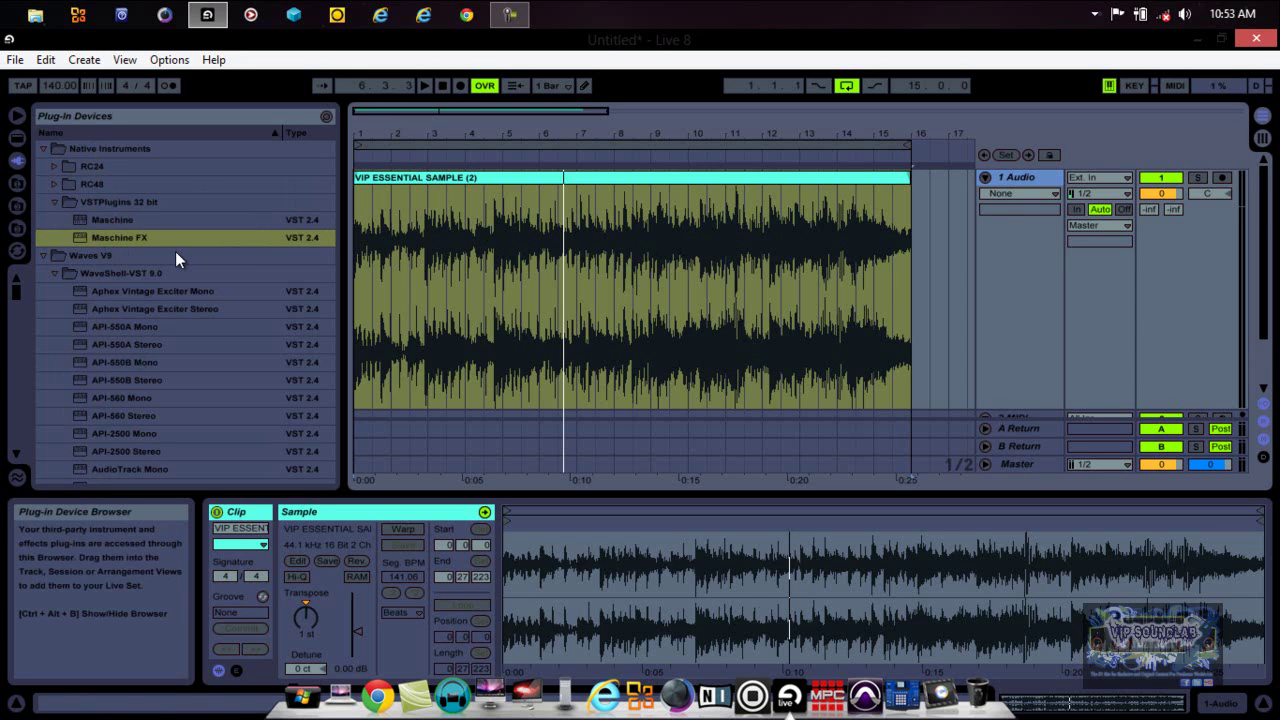
# Load the Maschine FX plug-in on the 1 Audio track and move its window clear of the arrangement.
pyautogui.click(120, 238)
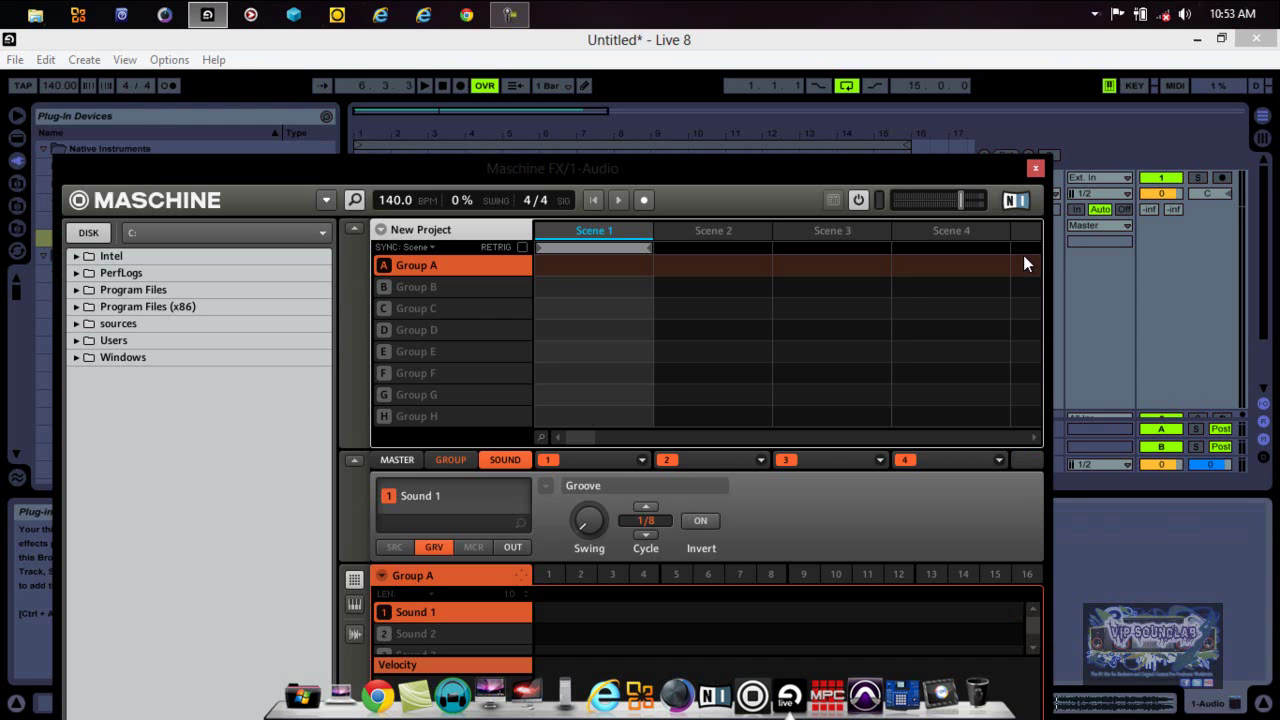
pyautogui.moveTo(785, 176); pyautogui.dragTo(804, 141)
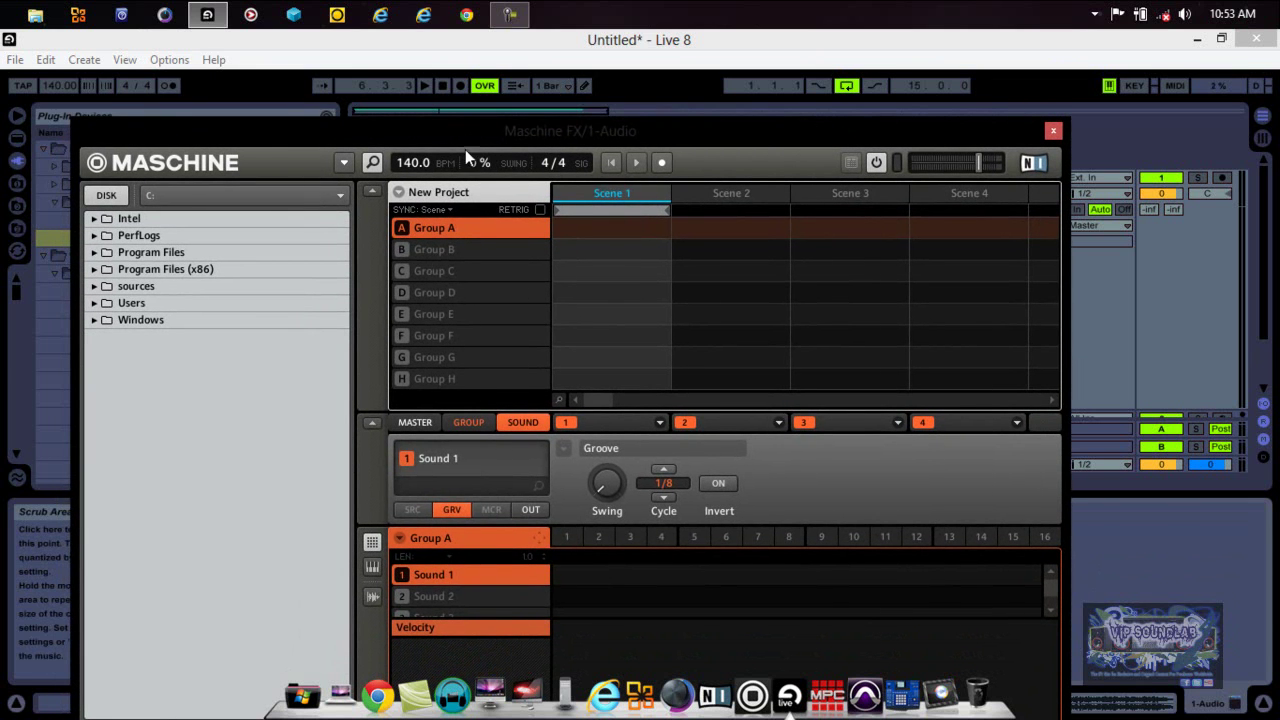
pyautogui.click(347, 162)
pyautogui.click(347, 162)
pyautogui.moveTo(518, 125); pyautogui.dragTo(162, 149)
pyautogui.doubleClick(161, 144)
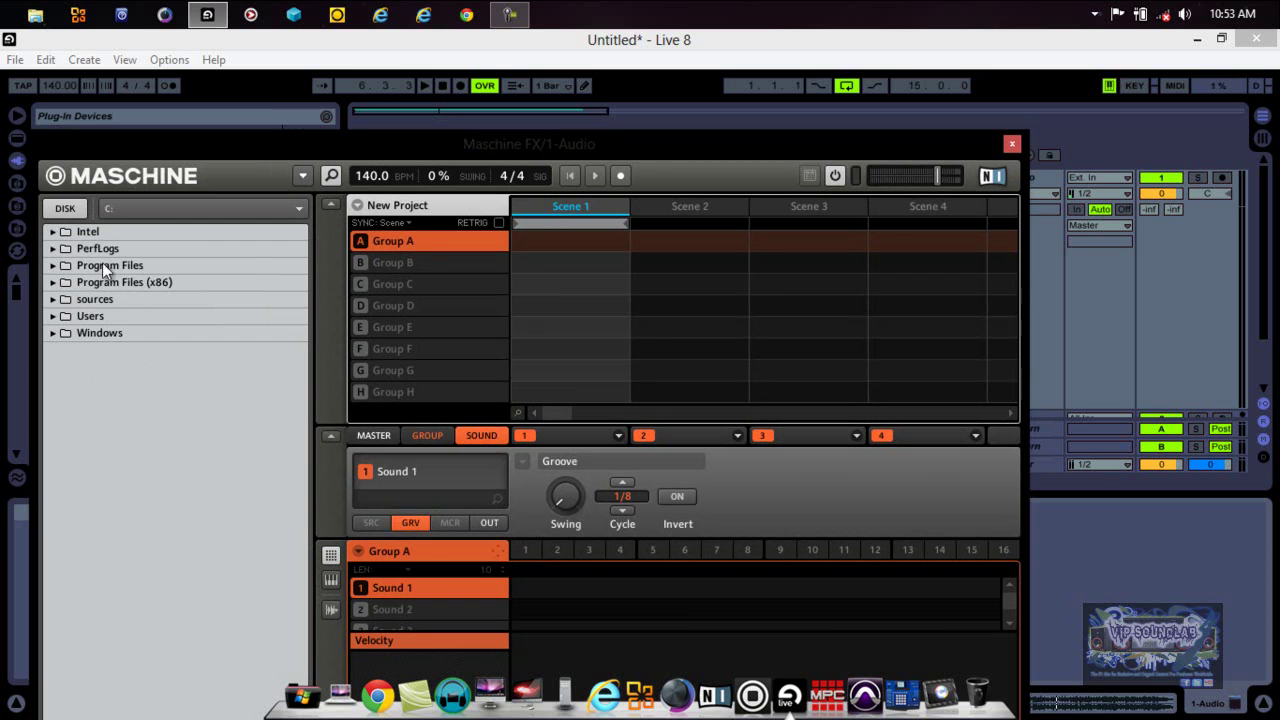
pyautogui.moveTo(611, 143); pyautogui.dragTo(297, 387)
pyautogui.click(42, 206)
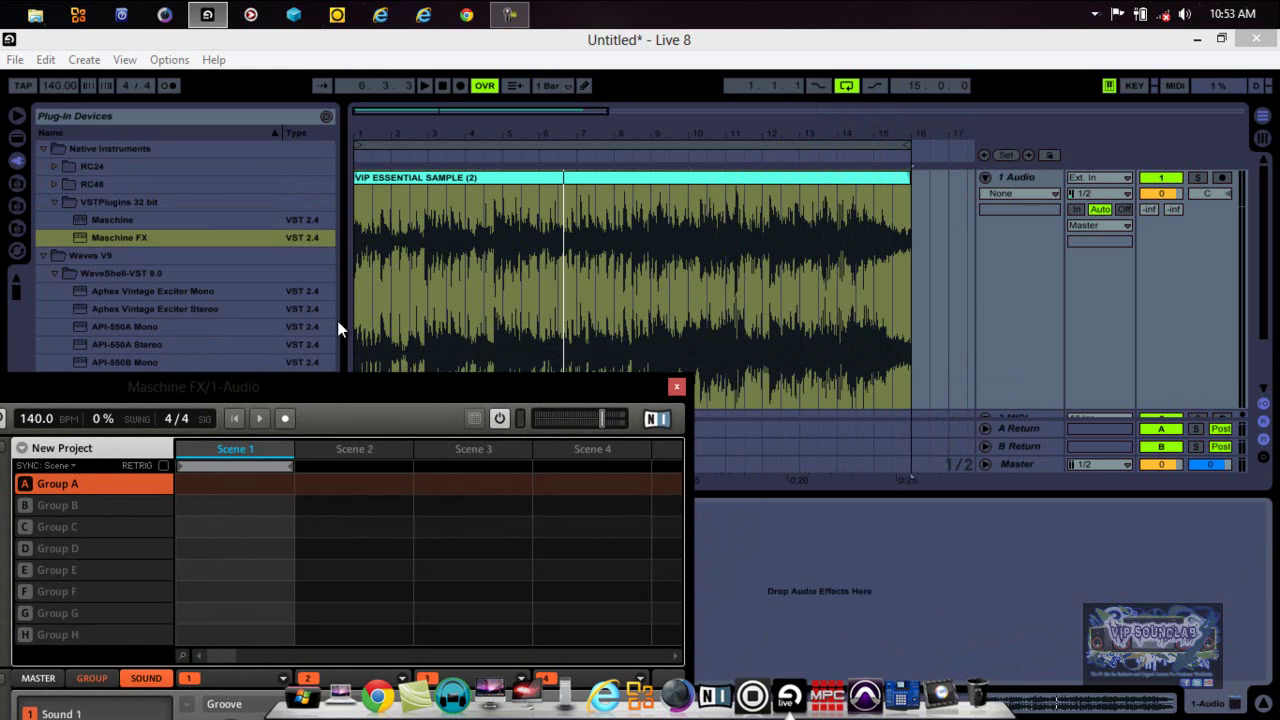
# Play the arrangement from bar 1 to listen to the sample with Maschine FX loaded on the track.
pyautogui.click(982, 160)
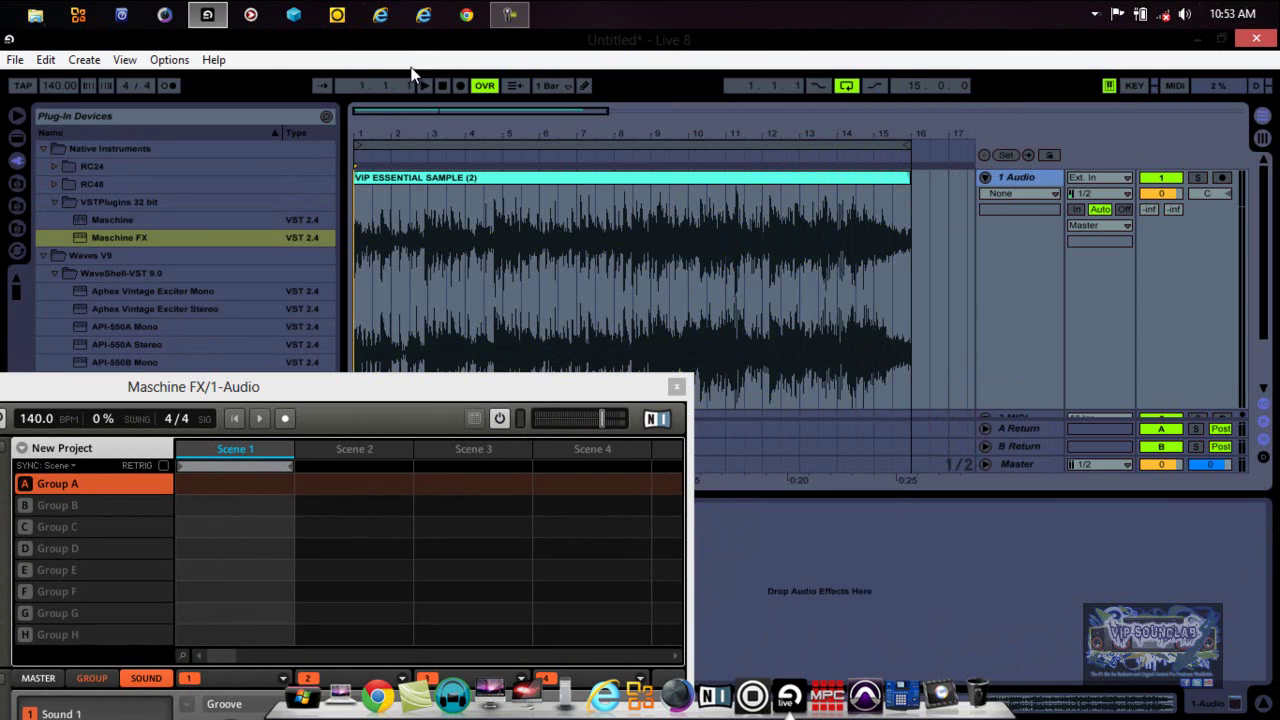
pyautogui.click(424, 86)
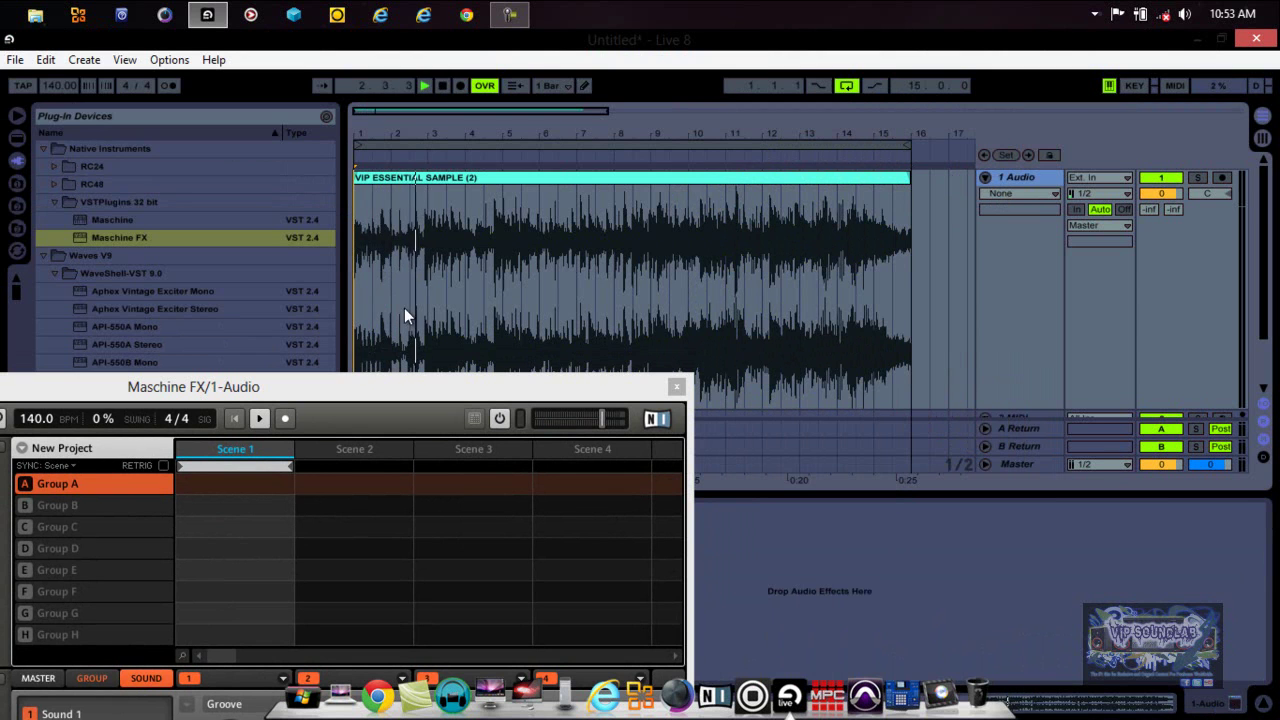
pyautogui.moveTo(369, 391); pyautogui.dragTo(545, 158)
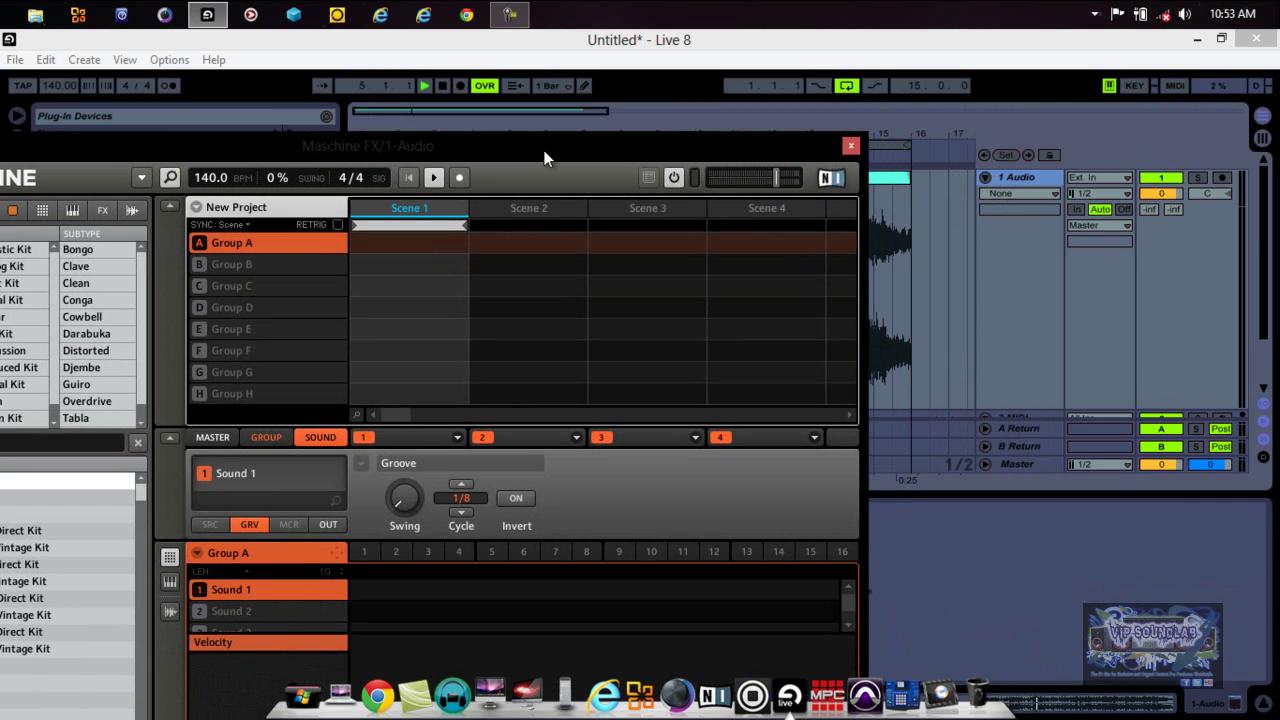
pyautogui.moveTo(545, 158); pyautogui.dragTo(336, 390)
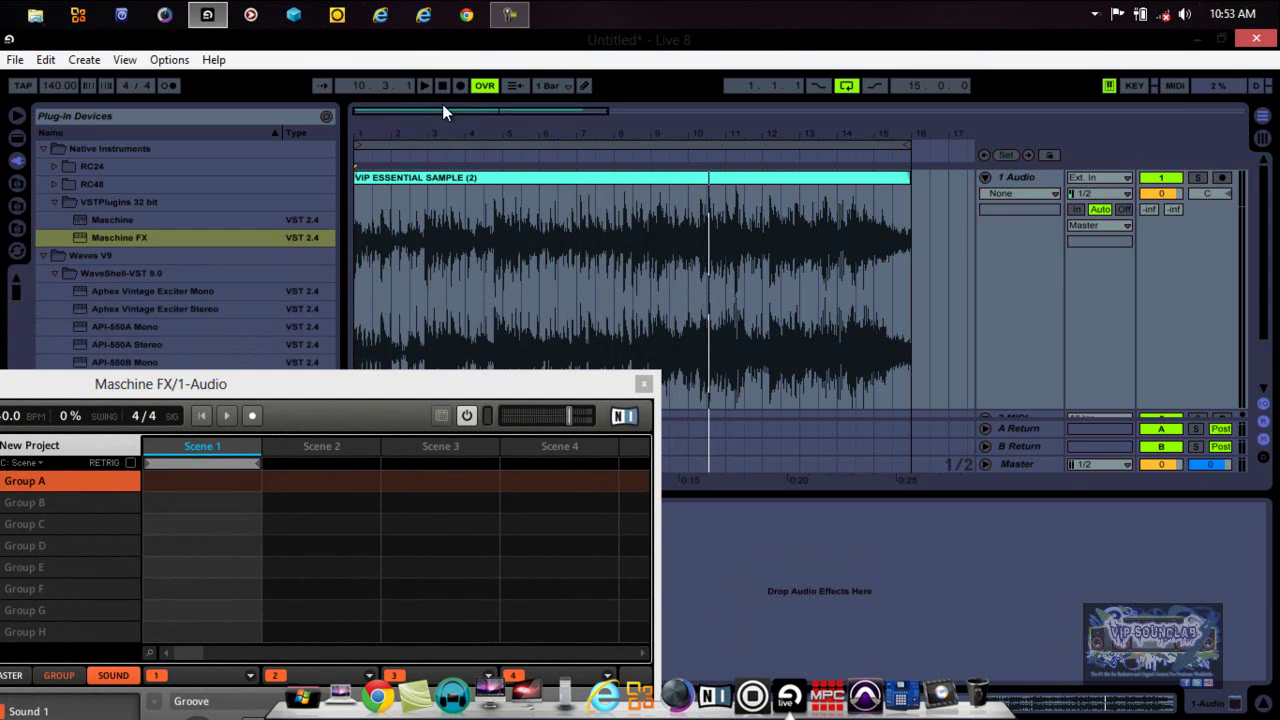
# Bring the whole Maschine FX window into view and rename Sound 1 as ABLETON FX UNIT.
pyautogui.moveTo(239, 383); pyautogui.dragTo(505, 63)
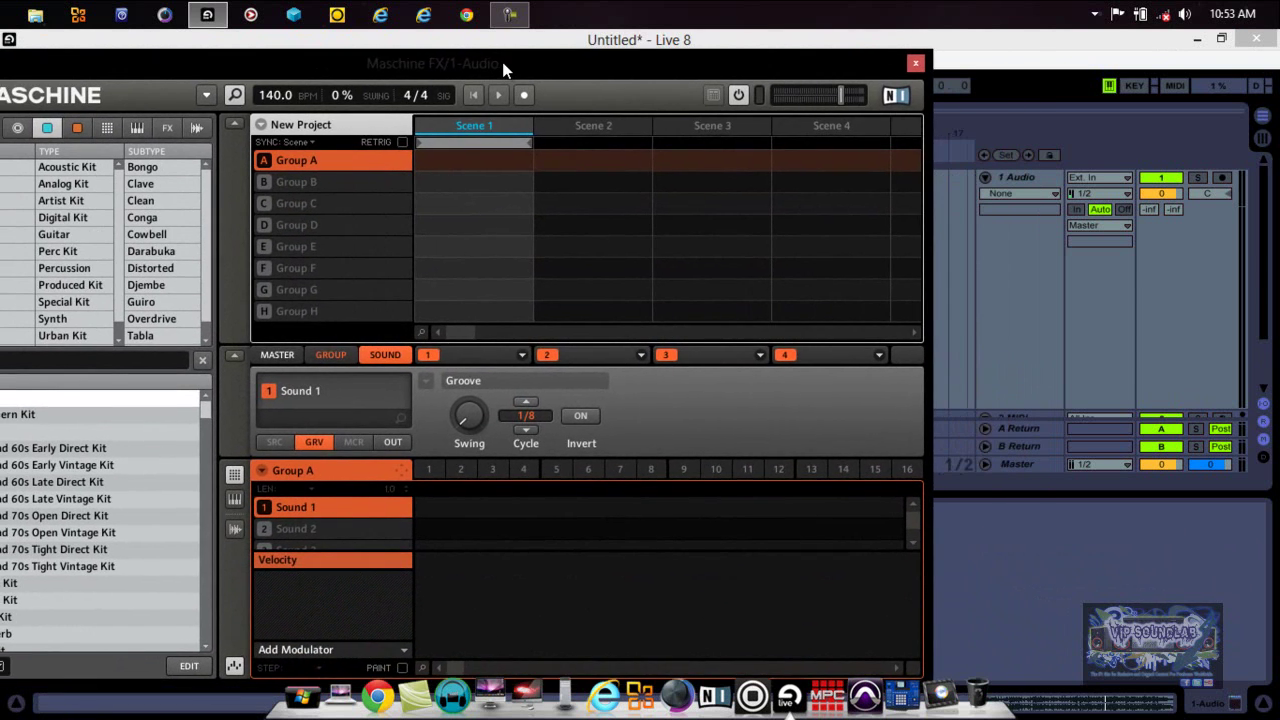
pyautogui.doubleClick(348, 508)
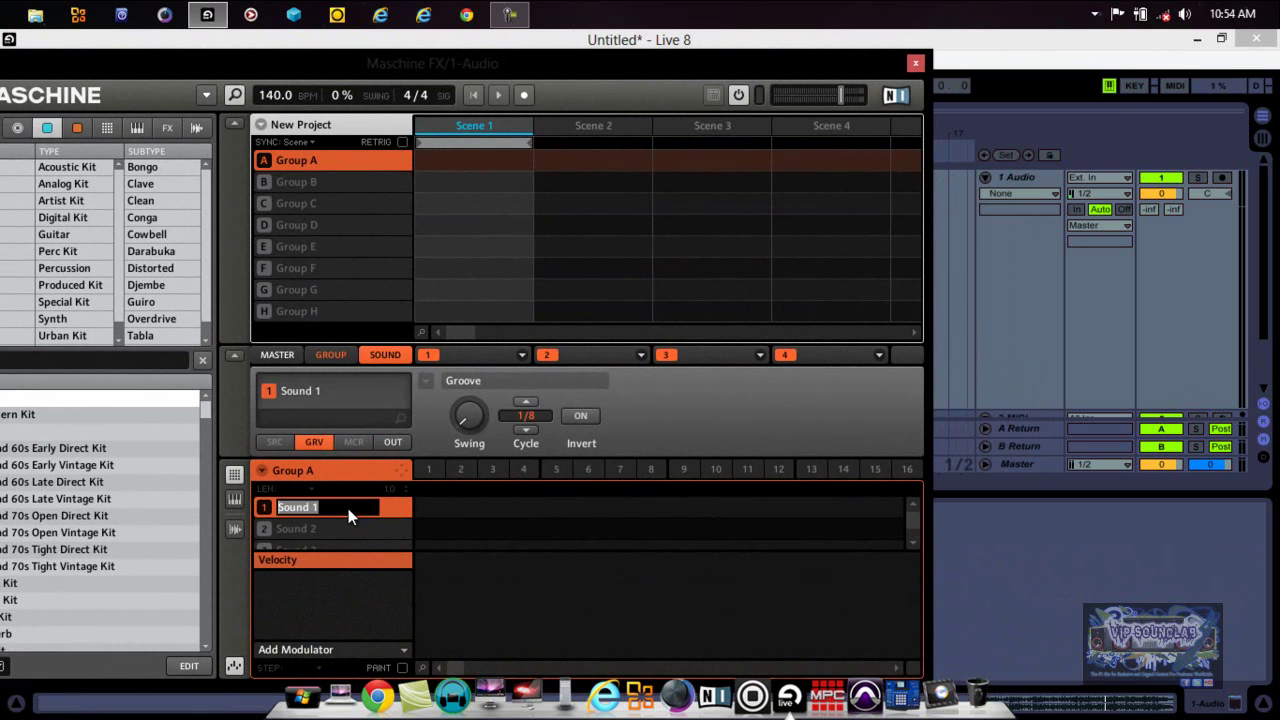
pyautogui.write('ABLET')
pyautogui.press('Return')
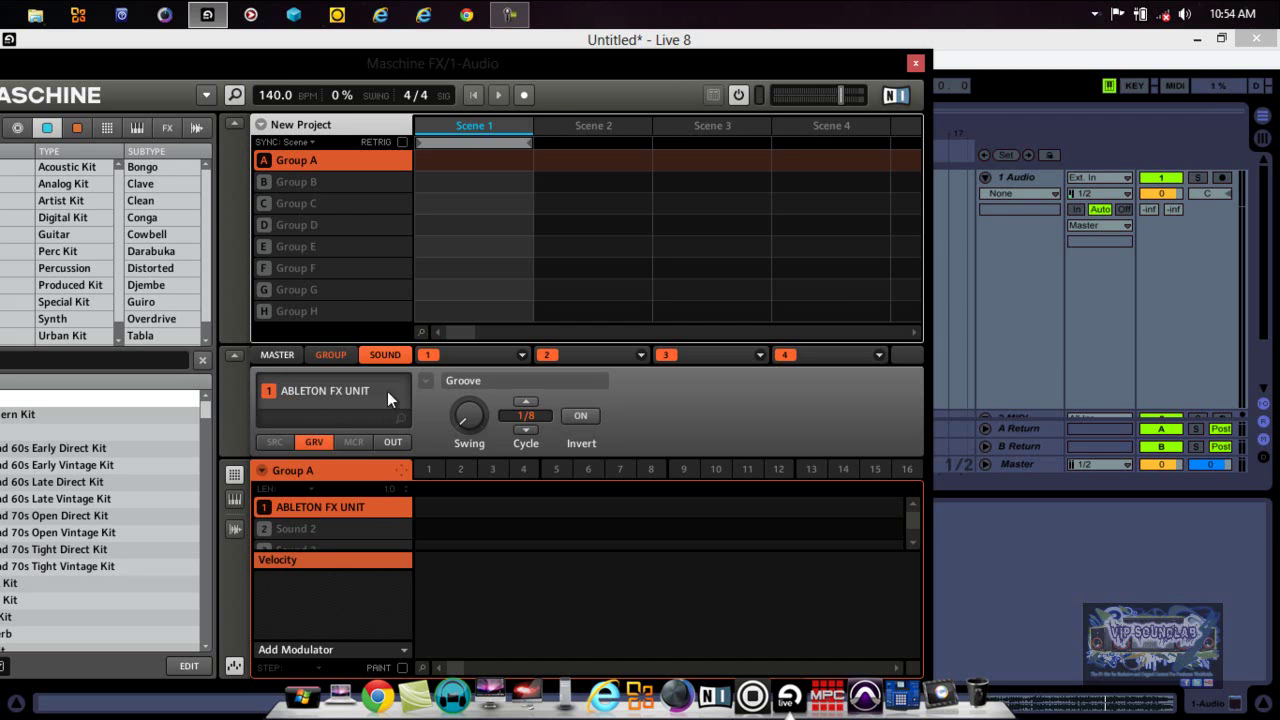
# Rename Group A in Maschine FX as ABLETON LIVE.
pyautogui.doubleClick(349, 163)
pyautogui.write('AB')
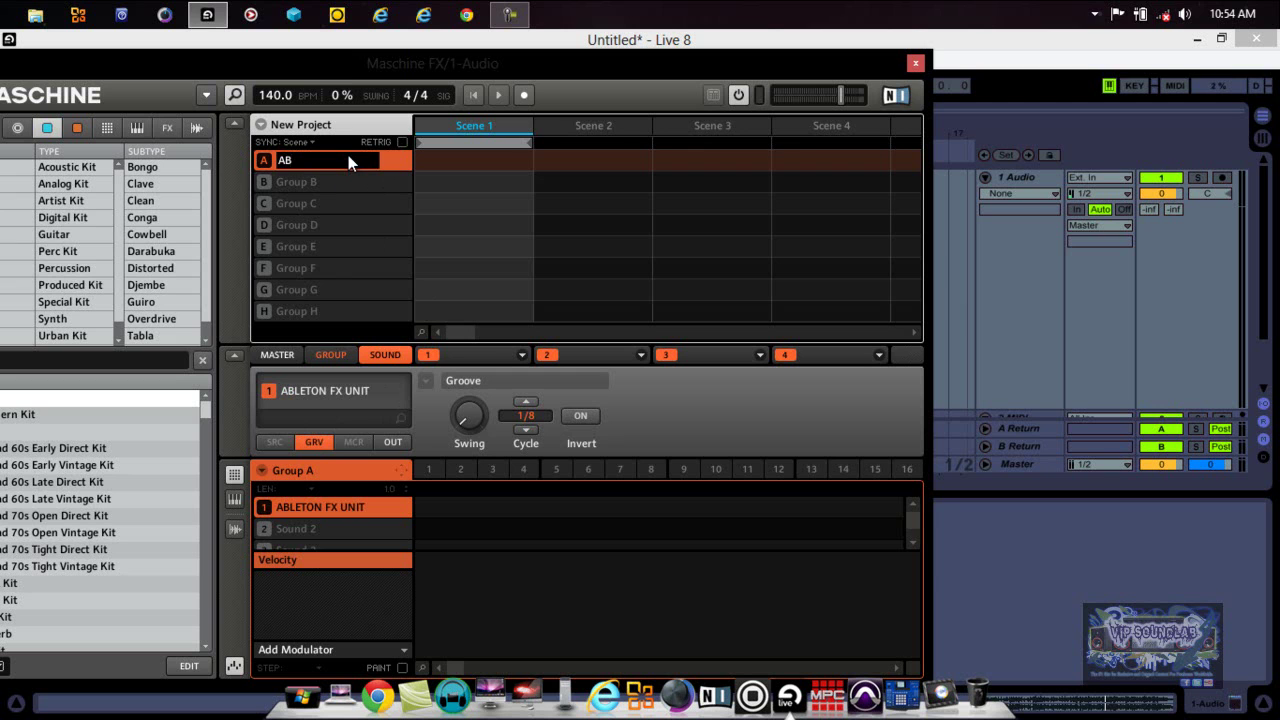
pyautogui.write('LETON LIVE')
pyautogui.press('Return')
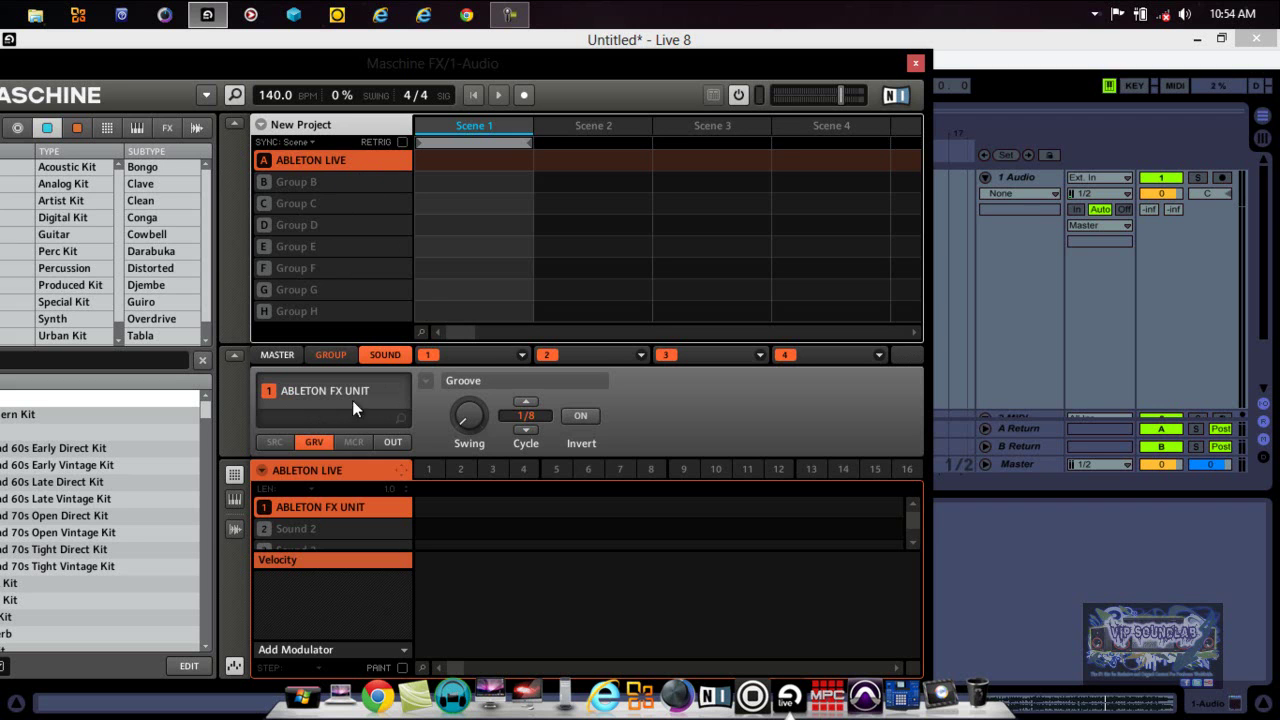
# Load the Input module into the first module slot of the ABLETON FX UNIT sound.
pyautogui.click(516, 357)
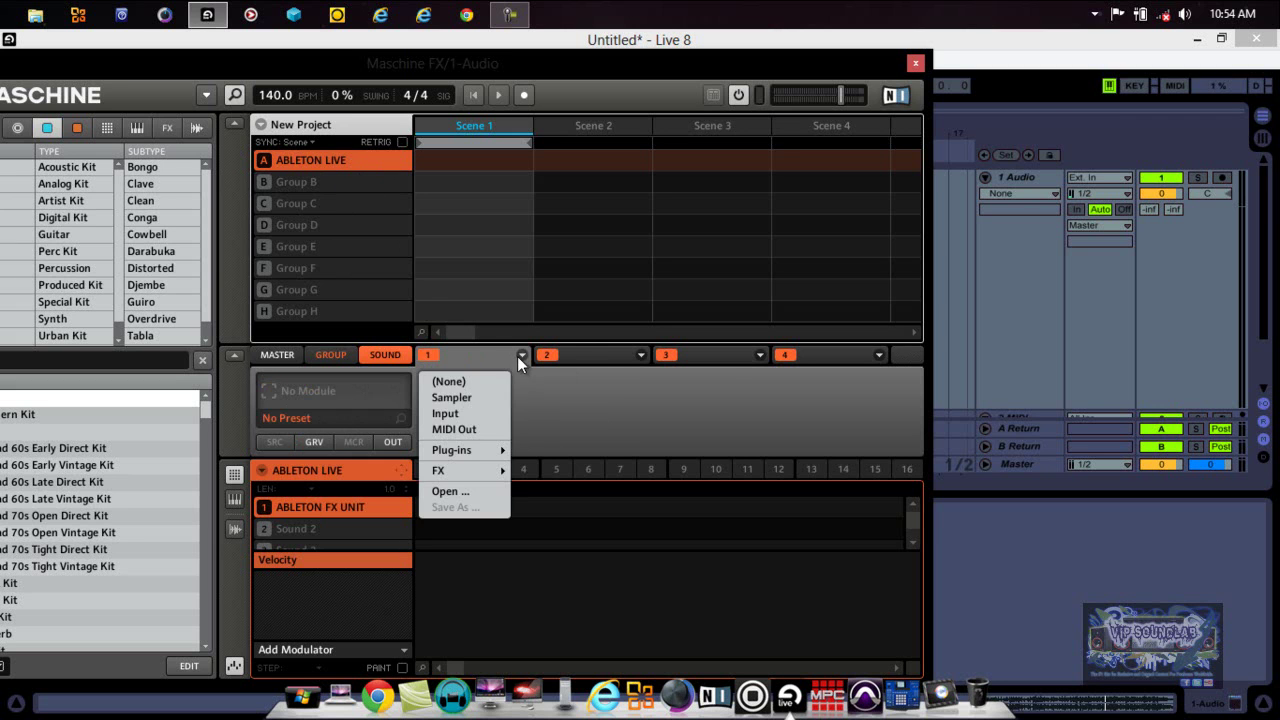
pyautogui.click(443, 412)
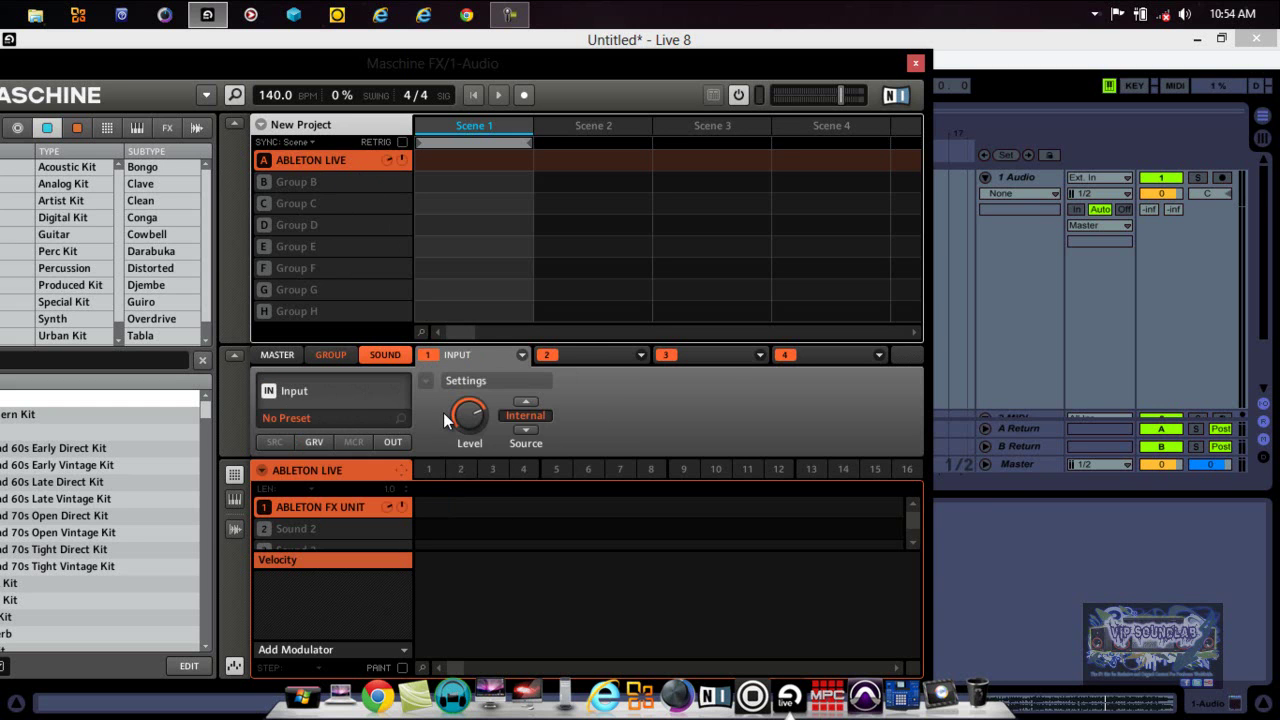
pyautogui.moveTo(458, 421)
# Play the sample in the arrangement to check whether it reaches the Input module with its internal source, and stop playback.
pyautogui.moveTo(577, 72); pyautogui.dragTo(604, 283)
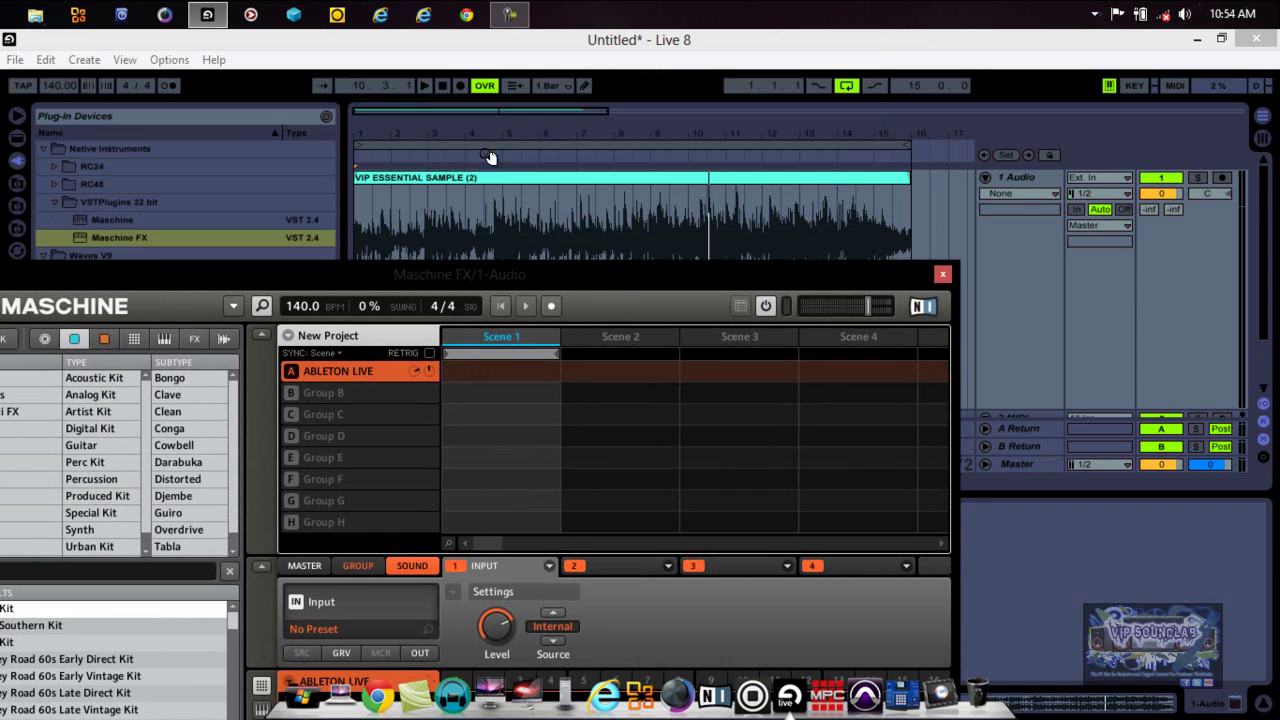
pyautogui.click(426, 85)
pyautogui.moveTo(535, 281); pyautogui.dragTo(568, 98)
pyautogui.click(441, 87)
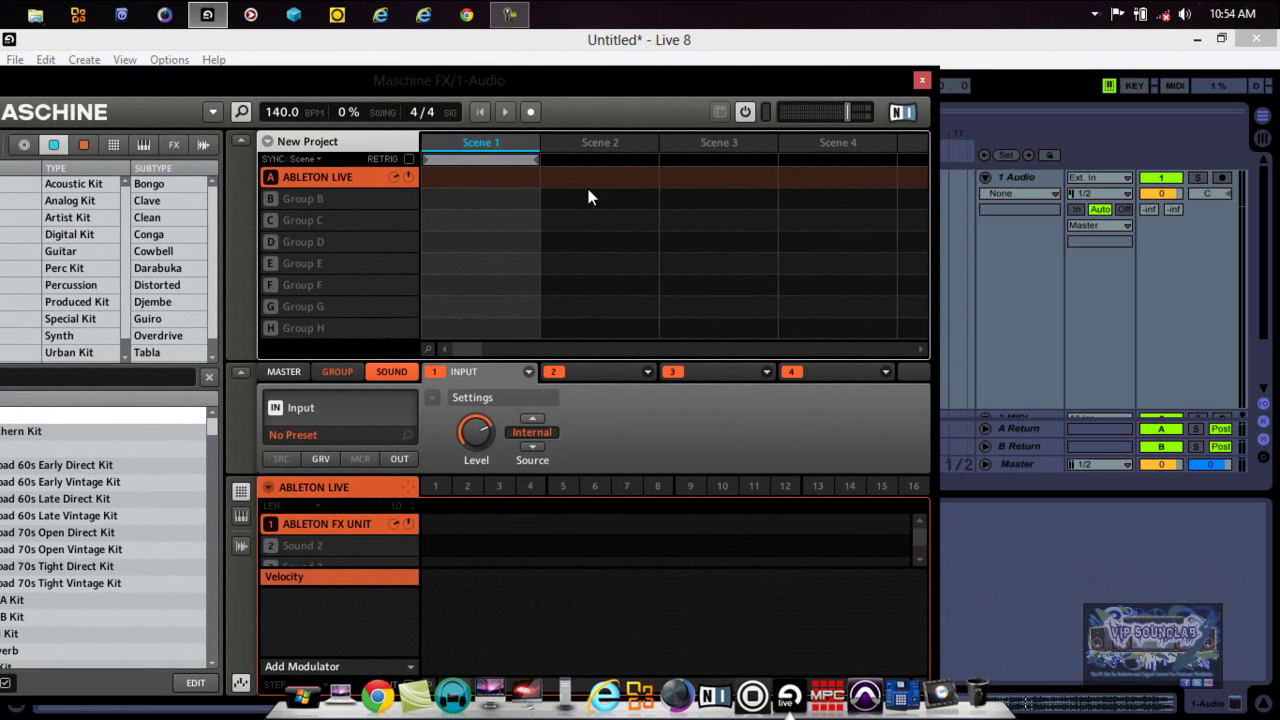
# Set the Input module's source to Ext In 1 and create pattern 1 for the ABLETON LIVE group in Scene 1.
pyautogui.click(530, 432)
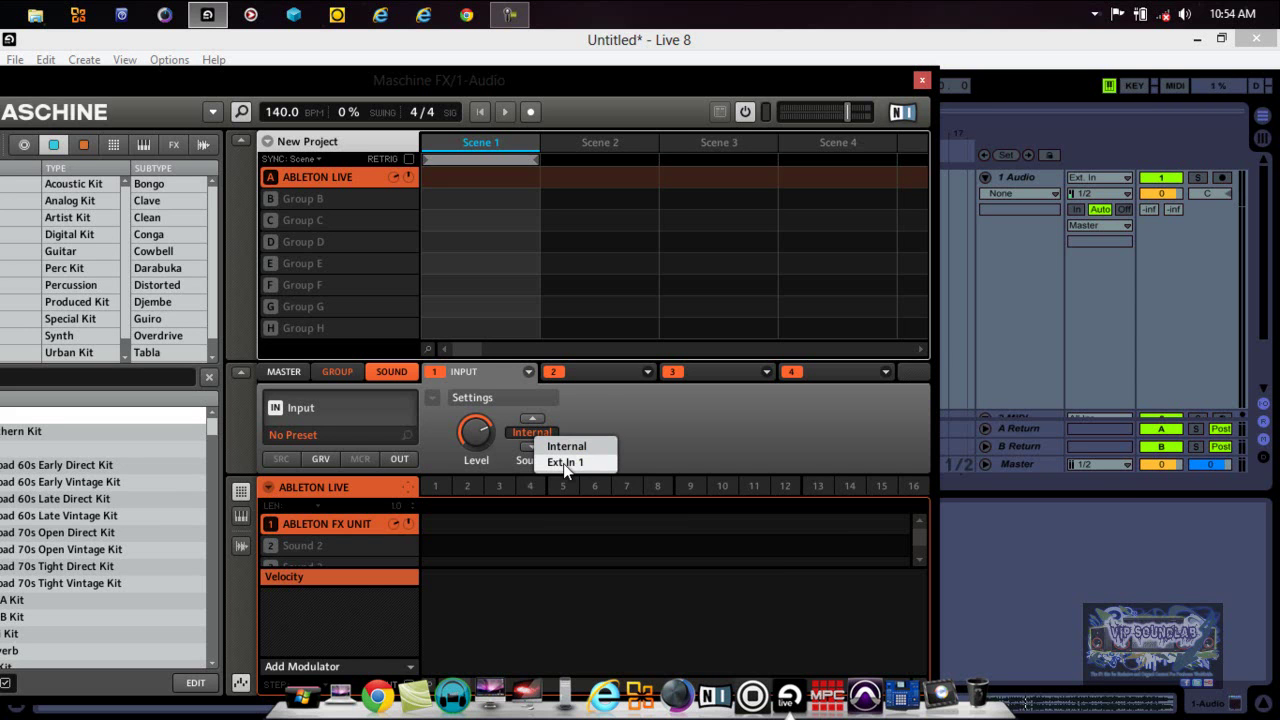
pyautogui.click(563, 462)
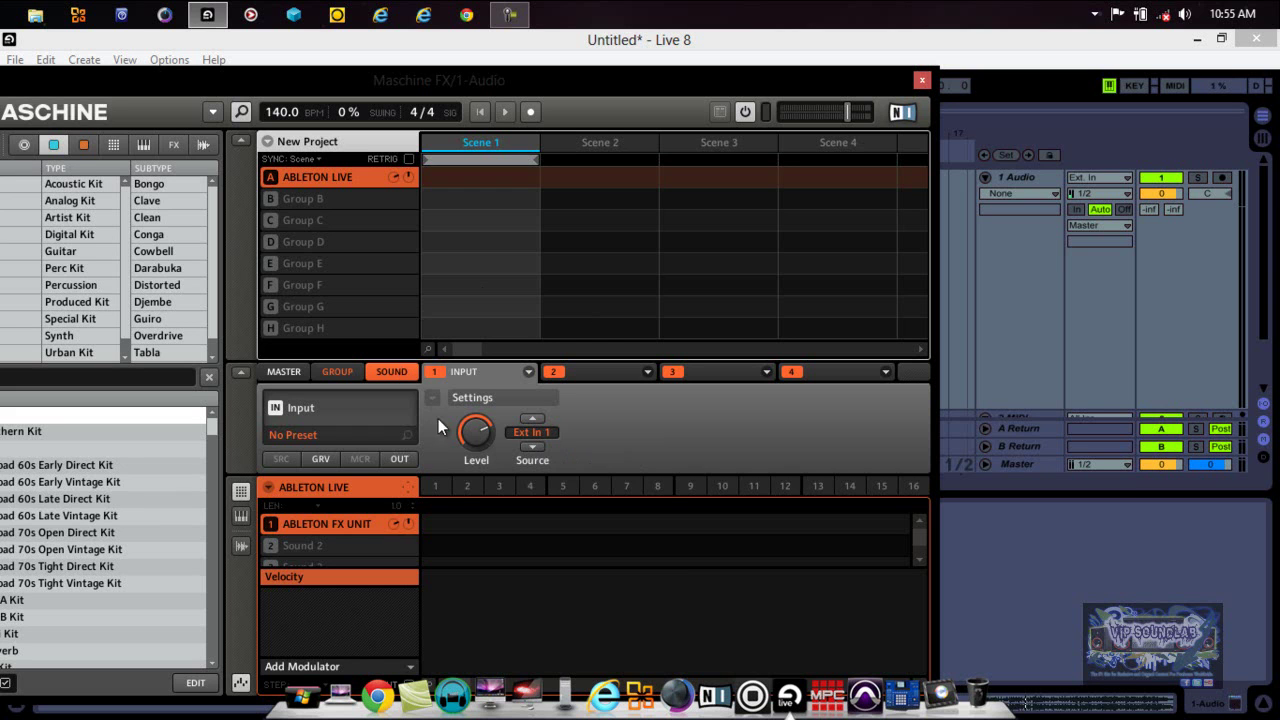
pyautogui.click(436, 487)
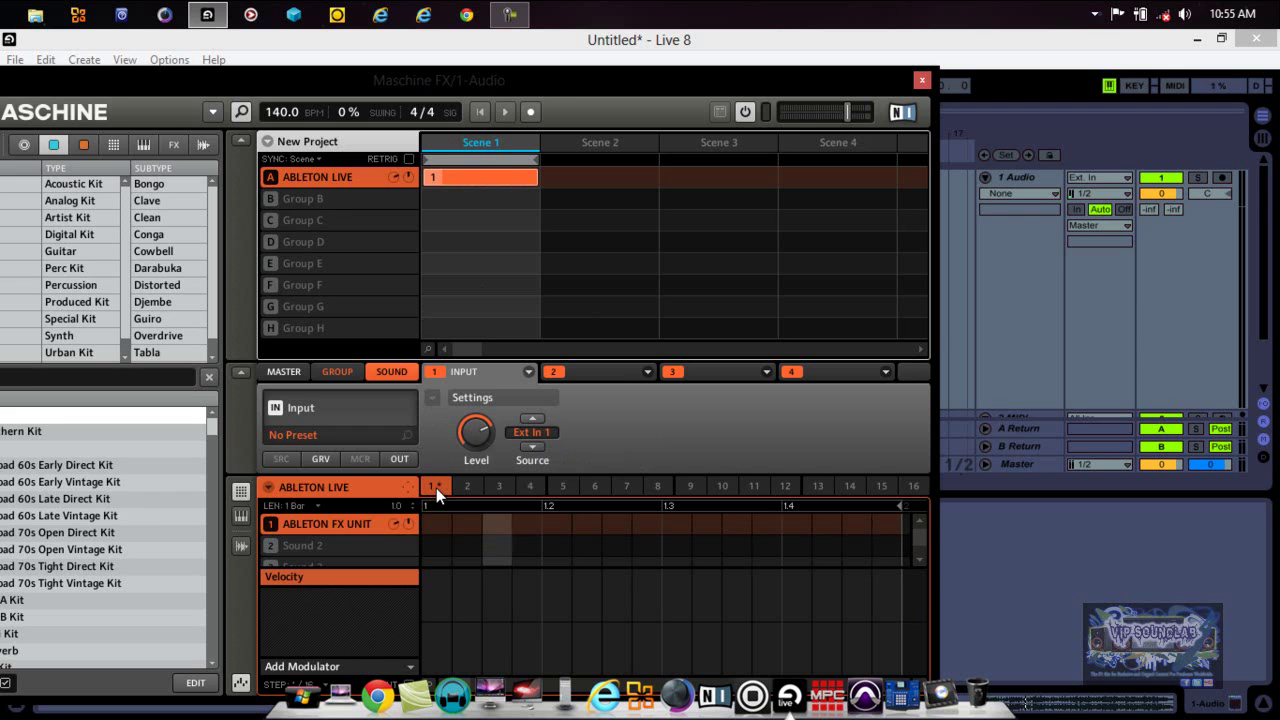
# Play the sample to check its signal through Maschine FX, stop playback, and bring the plug-in's module area back into view.
pyautogui.moveTo(553, 86); pyautogui.dragTo(557, 338)
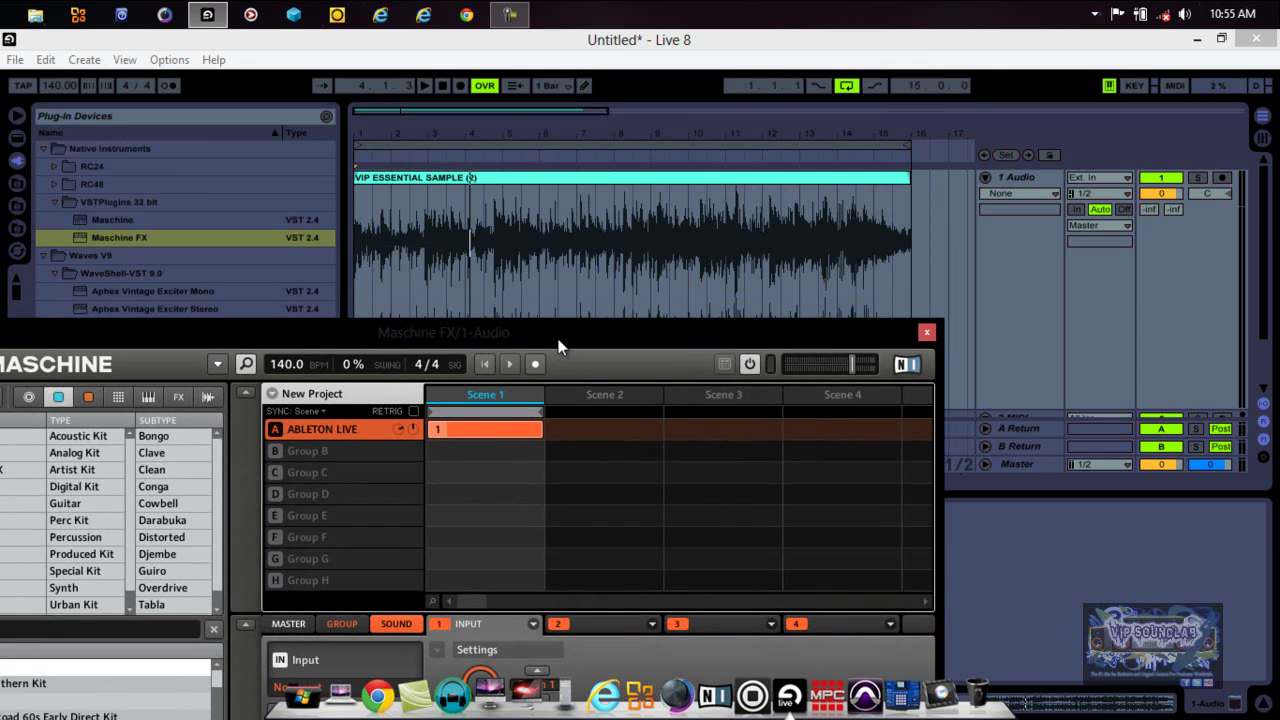
pyautogui.click(424, 86)
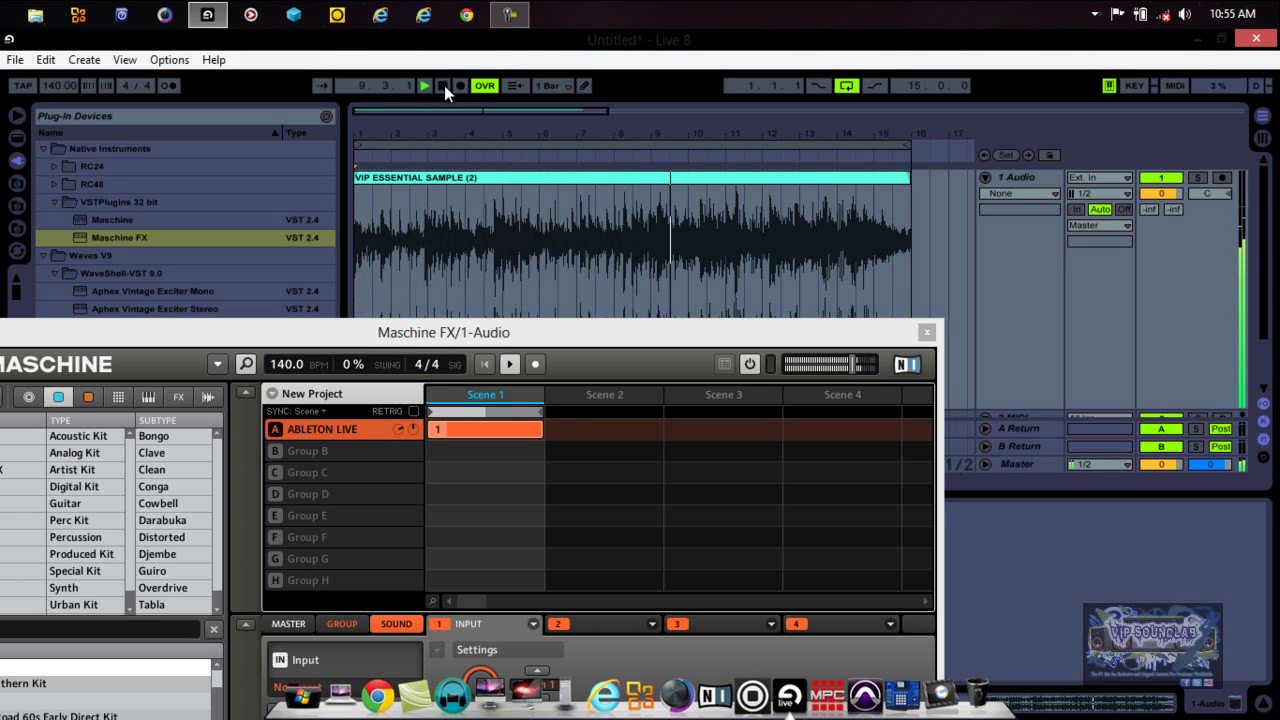
pyautogui.click(444, 85)
pyautogui.click(587, 411)
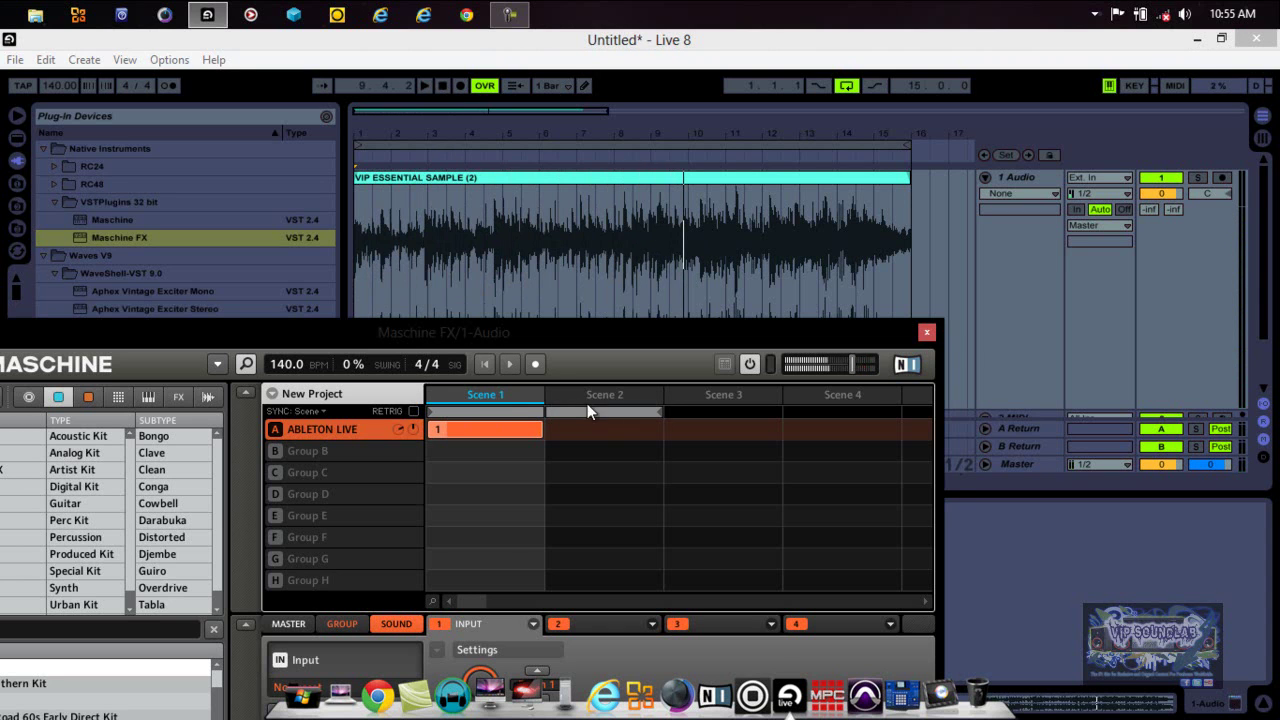
pyautogui.moveTo(601, 330); pyautogui.dragTo(606, 138)
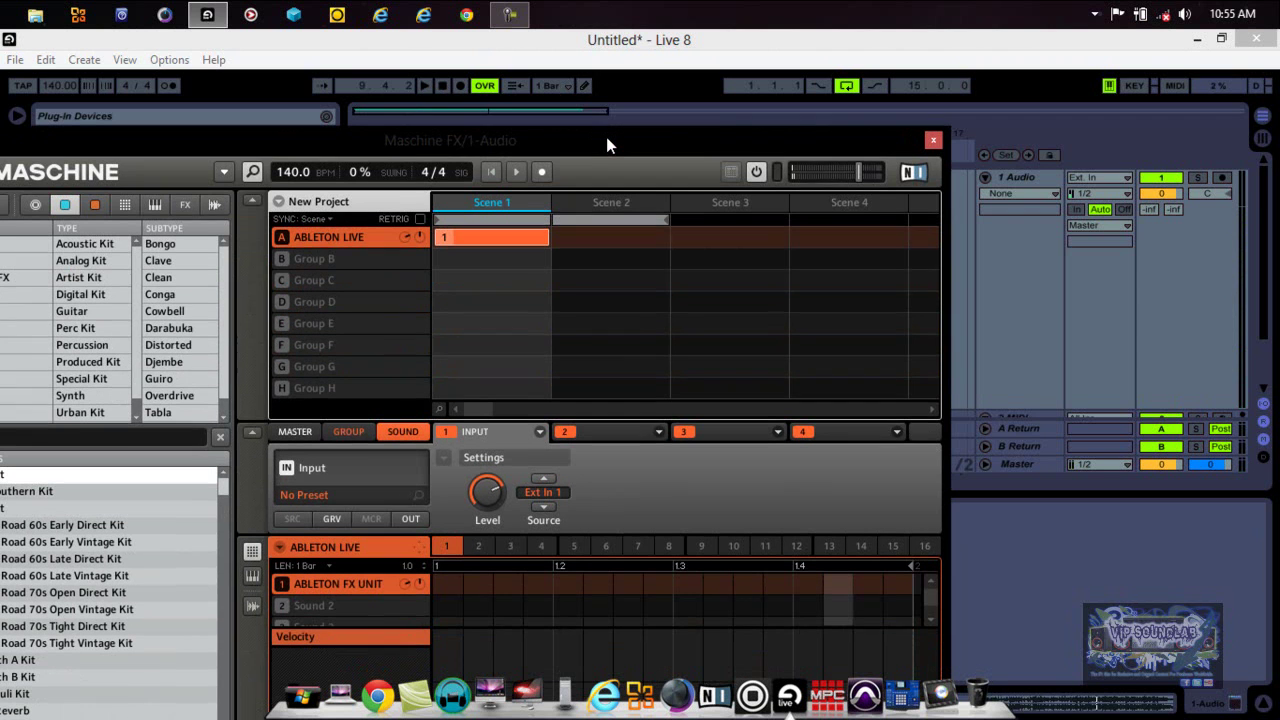
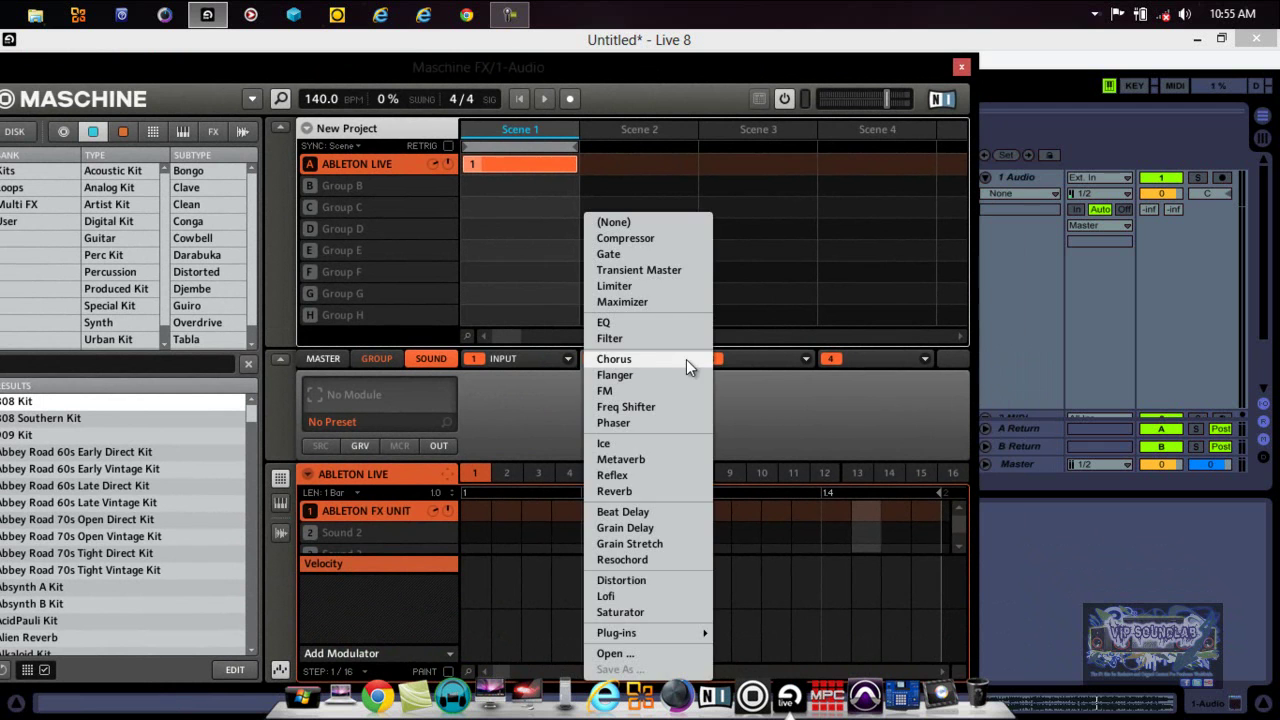
# Load the Saturator into the second module slot of the ABLETON FX UNIT sound and set its mode to Tube.
pyautogui.click(621, 612)
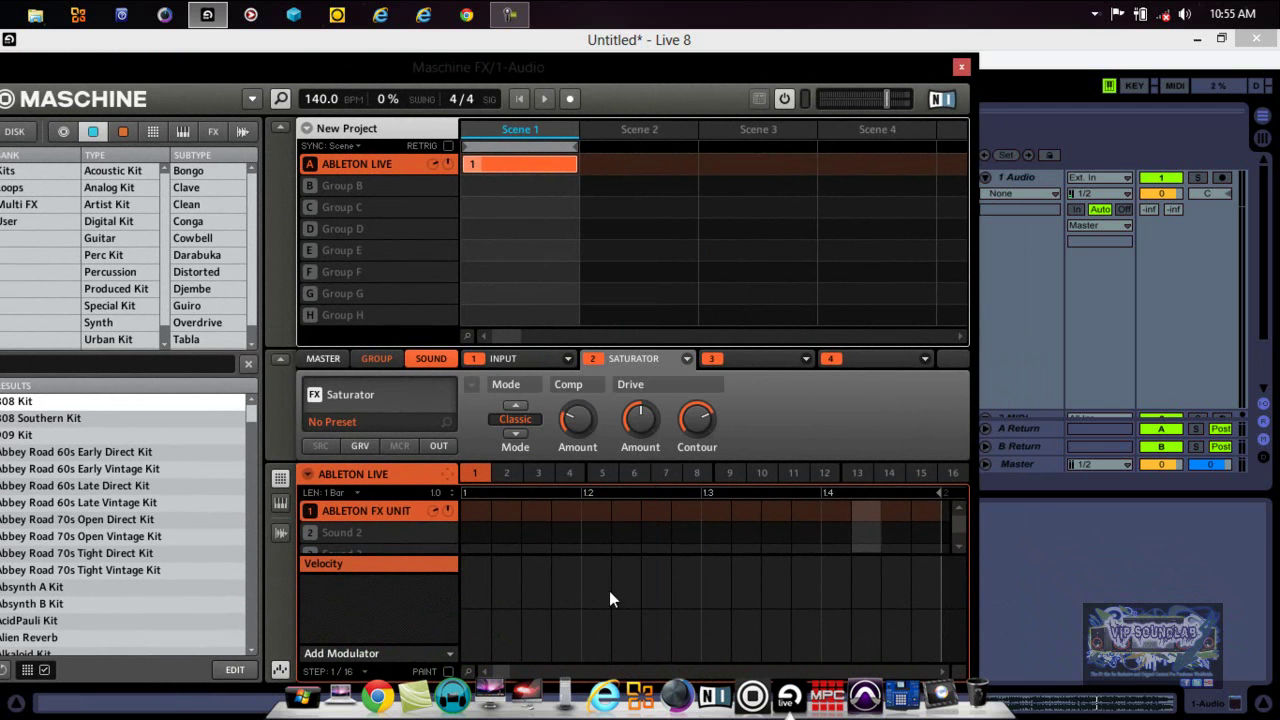
pyautogui.click(515, 433)
pyautogui.click(515, 433)
pyautogui.moveTo(575, 428)
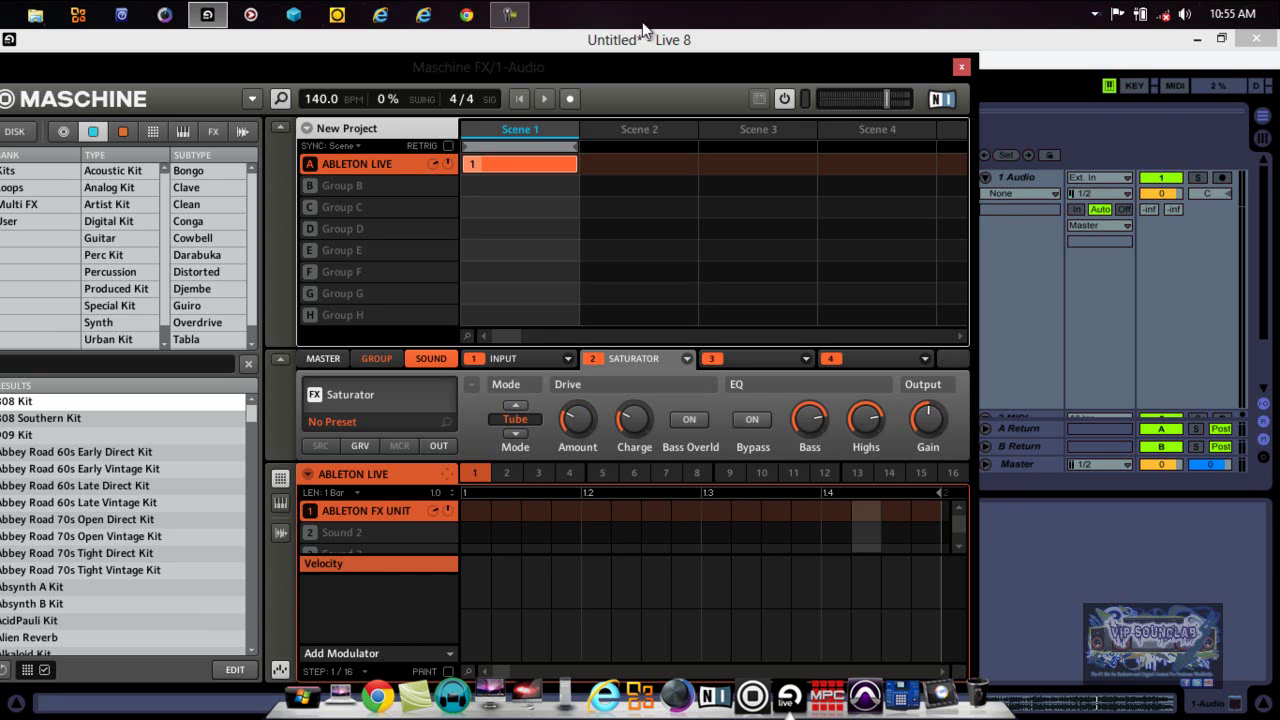
# Start playback and raise the Saturator's drive amount, charge, bass and output gain while the sample plays.
pyautogui.moveTo(587, 63); pyautogui.dragTo(525, 60)
pyautogui.click(423, 84)
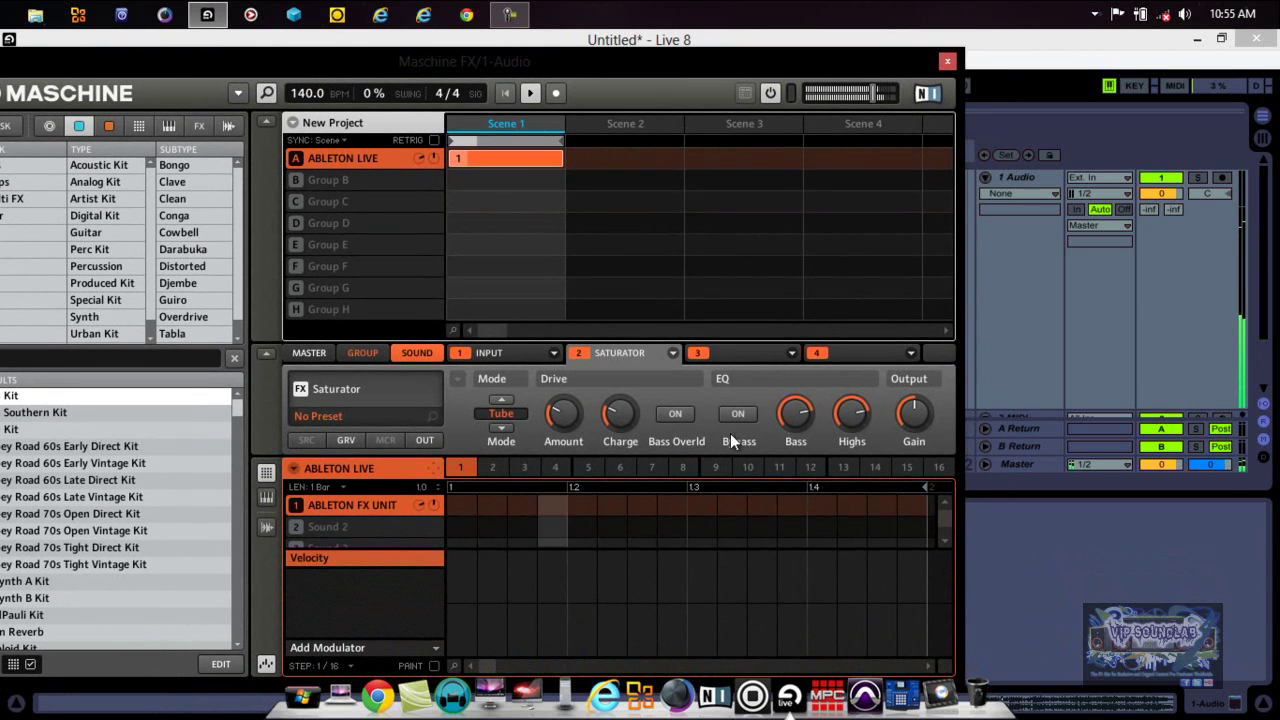
pyautogui.moveTo(791, 405)
pyautogui.moveTo(557, 390)
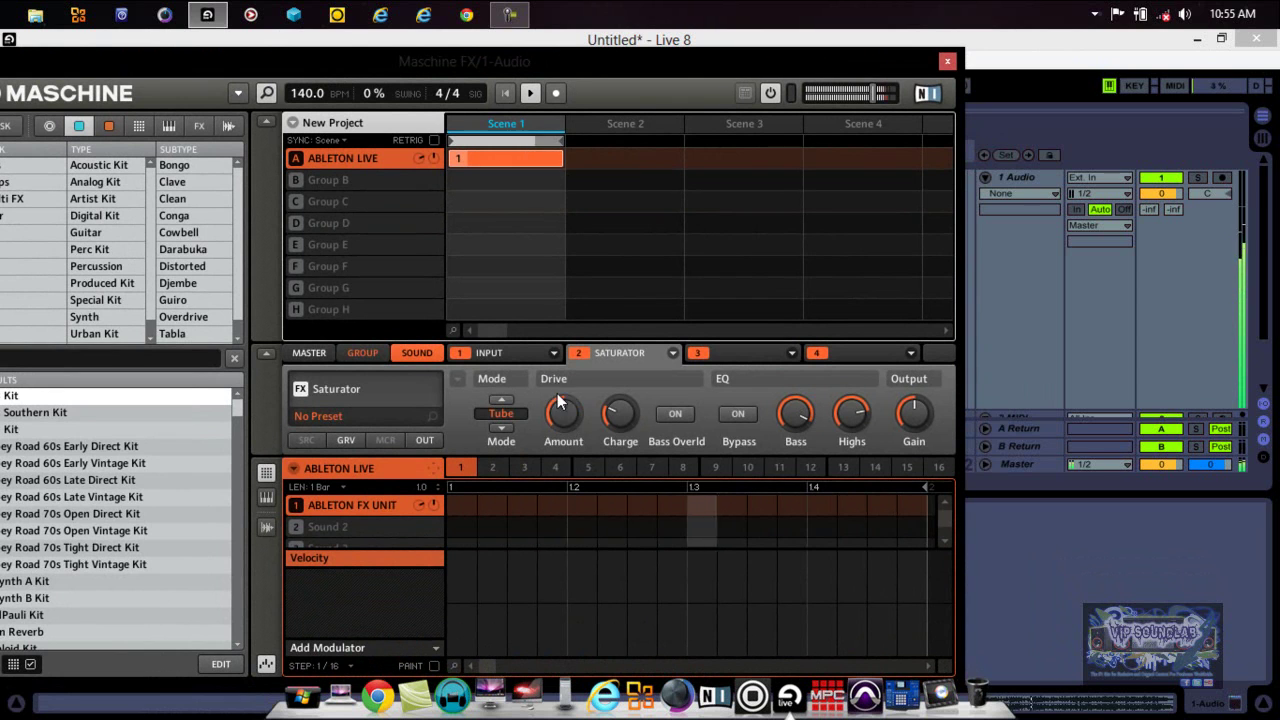
pyautogui.moveTo(621, 400)
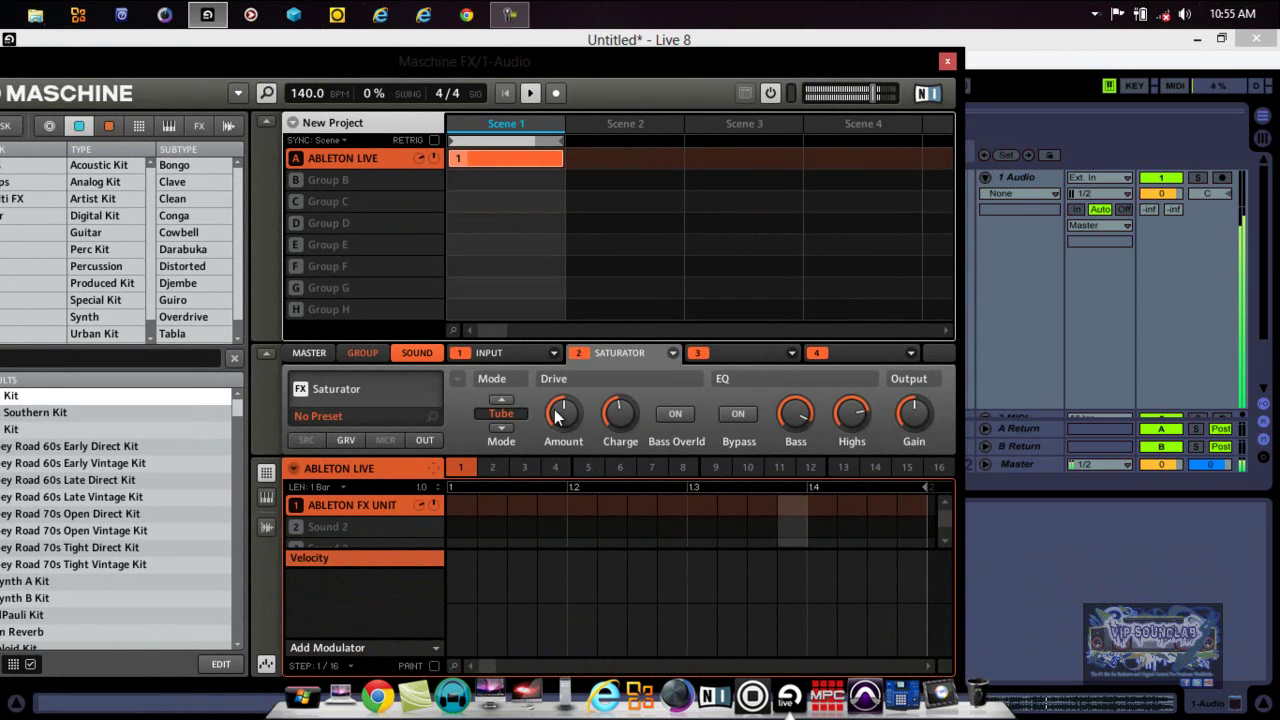
pyautogui.moveTo(564, 418); pyautogui.dragTo(564, 408)
pyautogui.moveTo(908, 408)
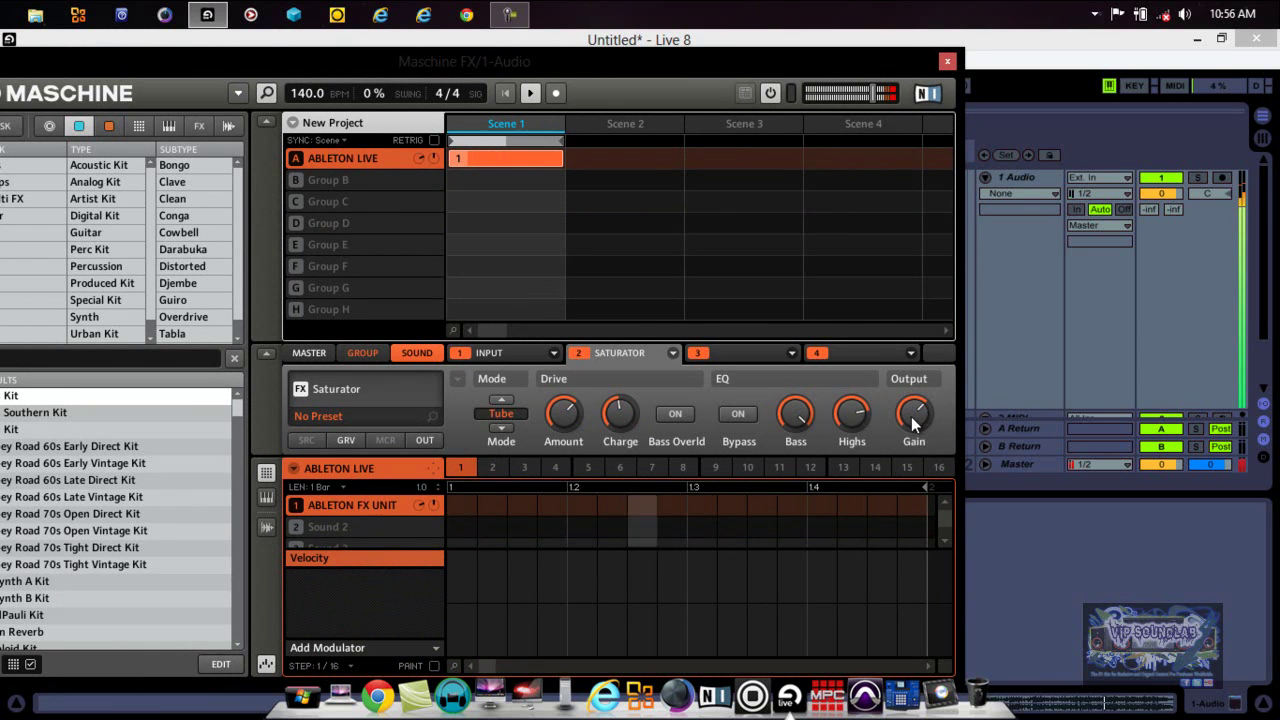
# Toggle the Saturator's Bass Overld on and off, lower the drive amount, and readjust the output gain and highs.
pyautogui.click(674, 414)
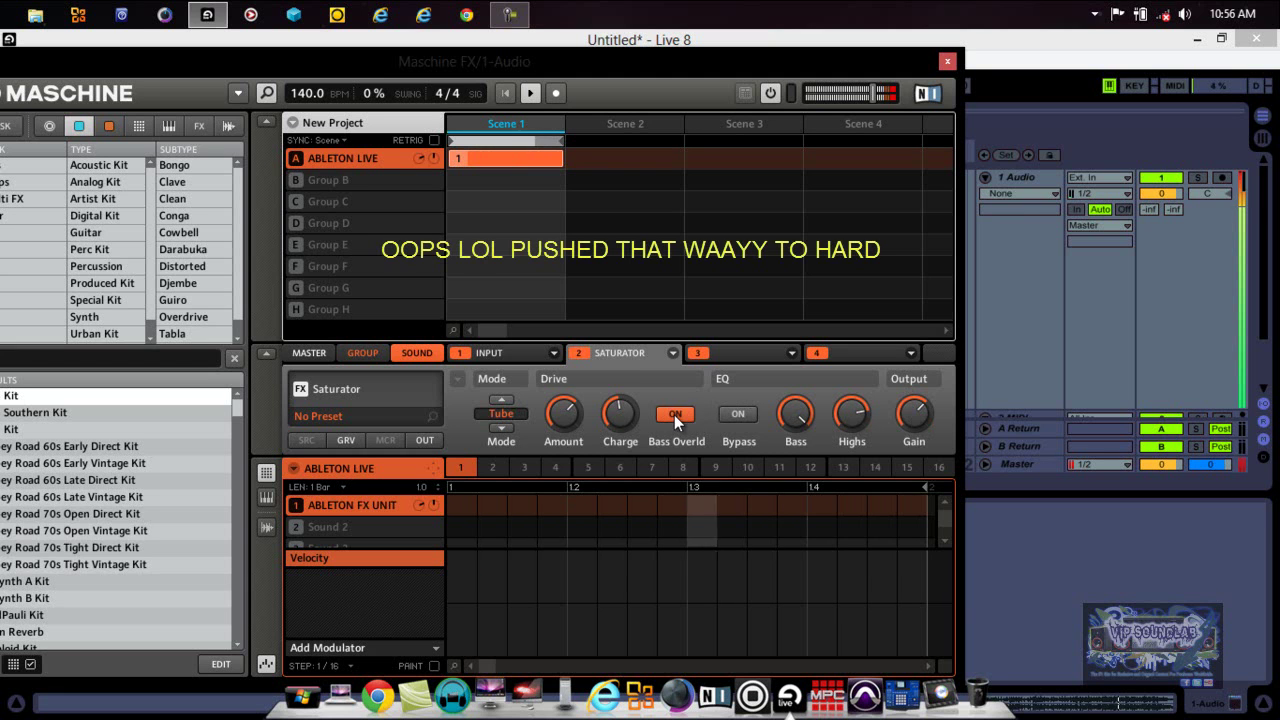
pyautogui.click(674, 414)
pyautogui.moveTo(562, 420); pyautogui.dragTo(559, 414)
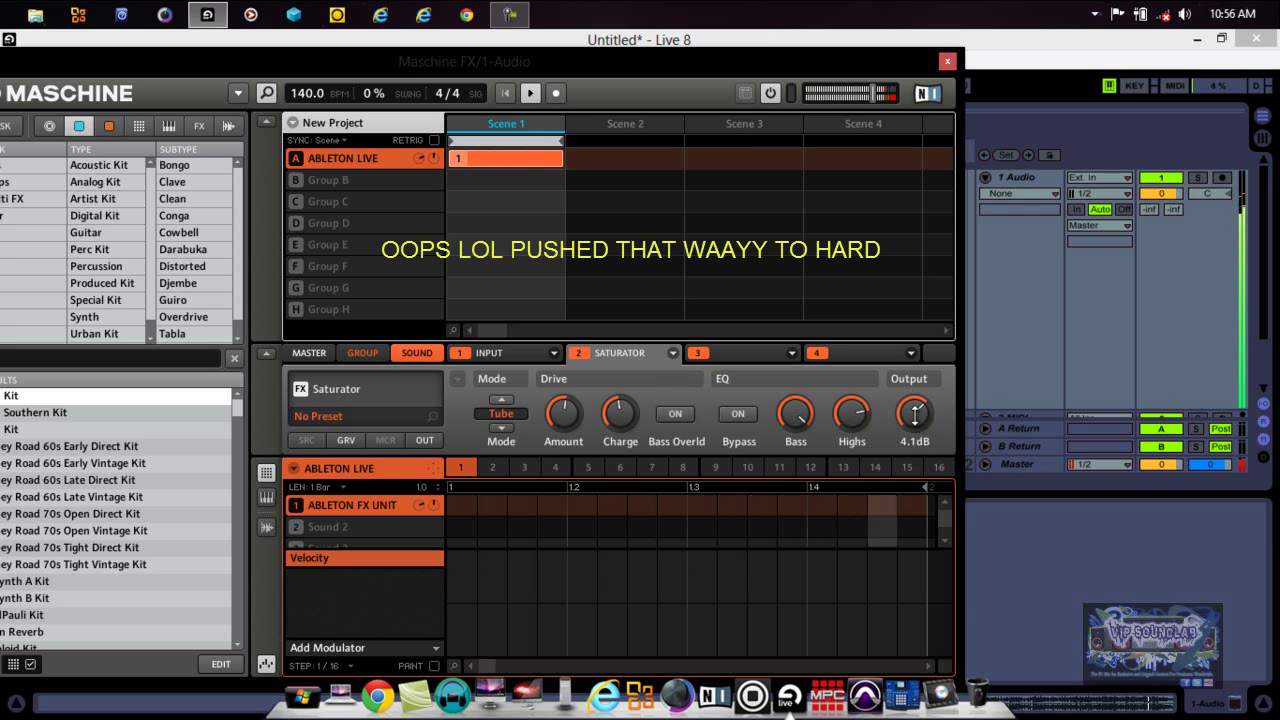
pyautogui.moveTo(860, 406)
pyautogui.moveTo(843, 414); pyautogui.dragTo(842, 405)
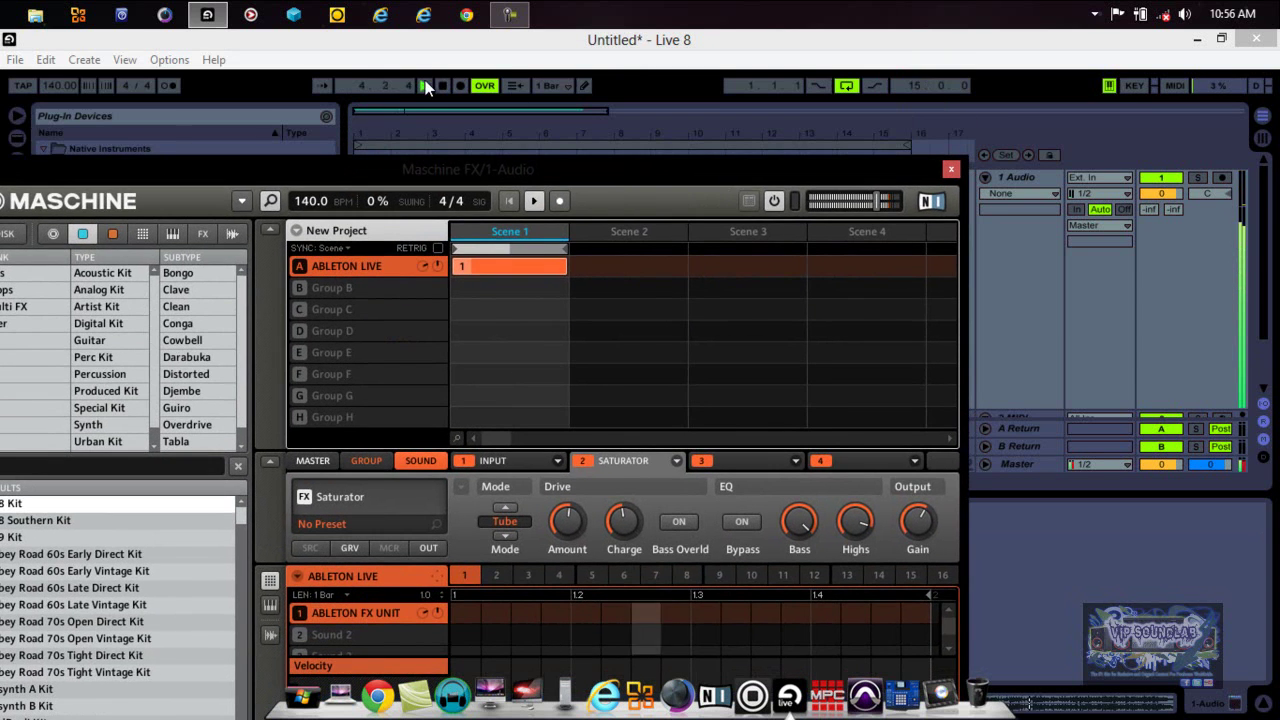
# Play the sample with the Saturator bypassed and again with it enabled to compare the sound, and stop playback.
pyautogui.click(423, 86)
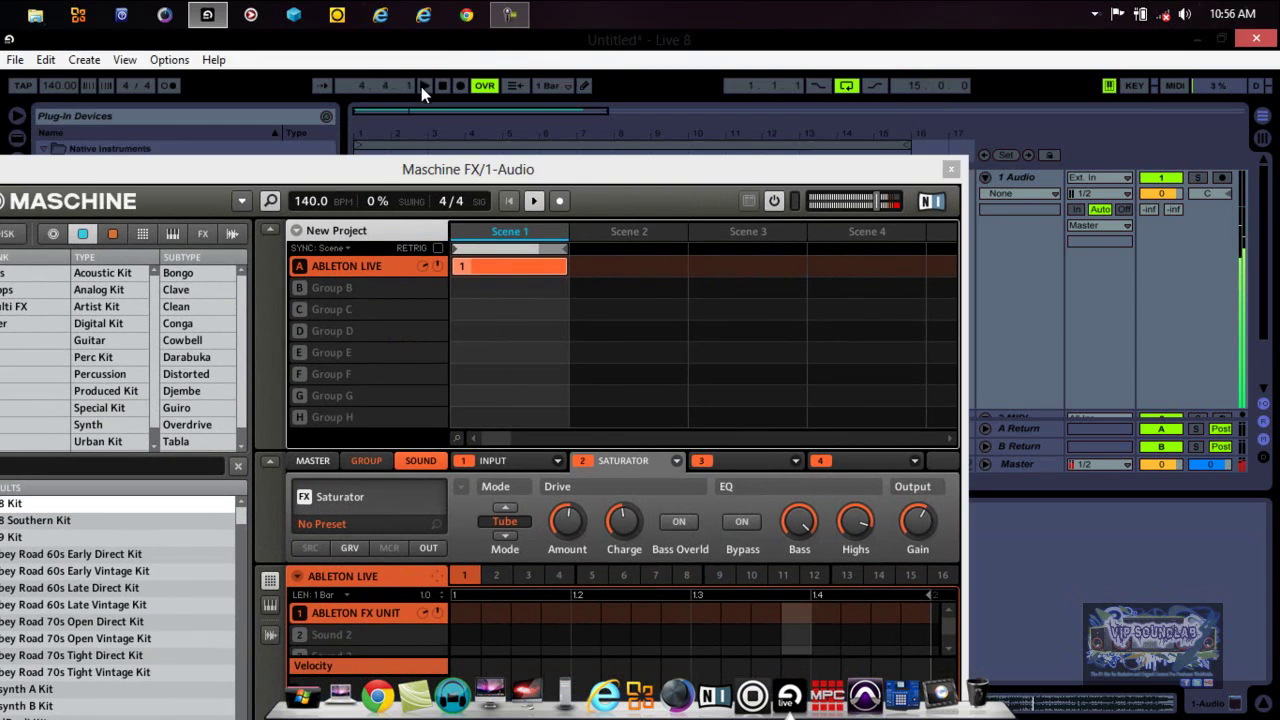
pyautogui.click(442, 87)
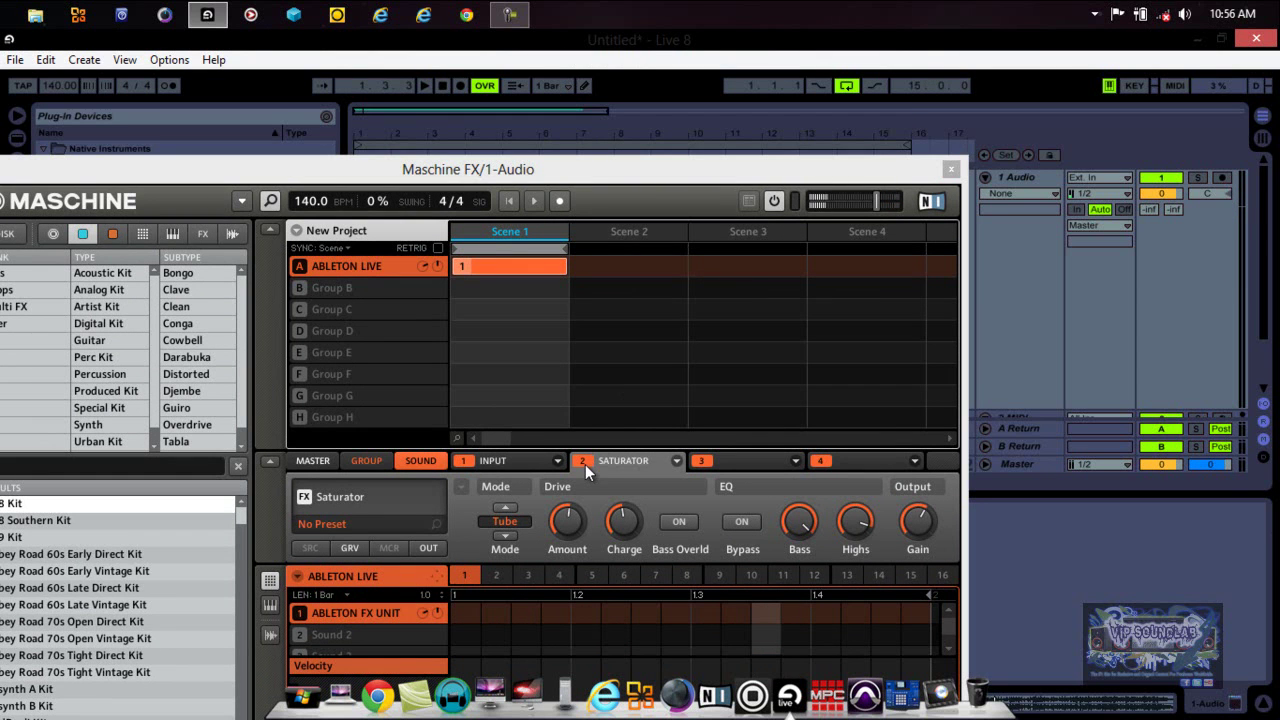
pyautogui.click(424, 86)
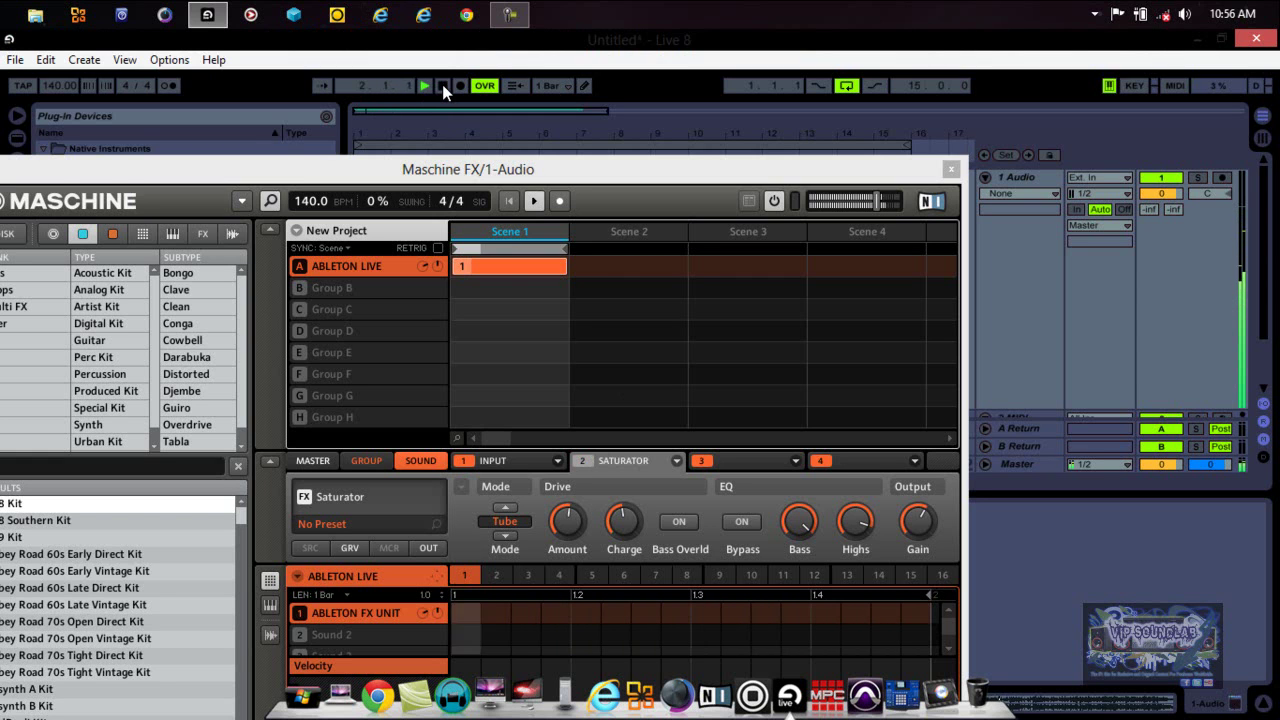
pyautogui.click(442, 85)
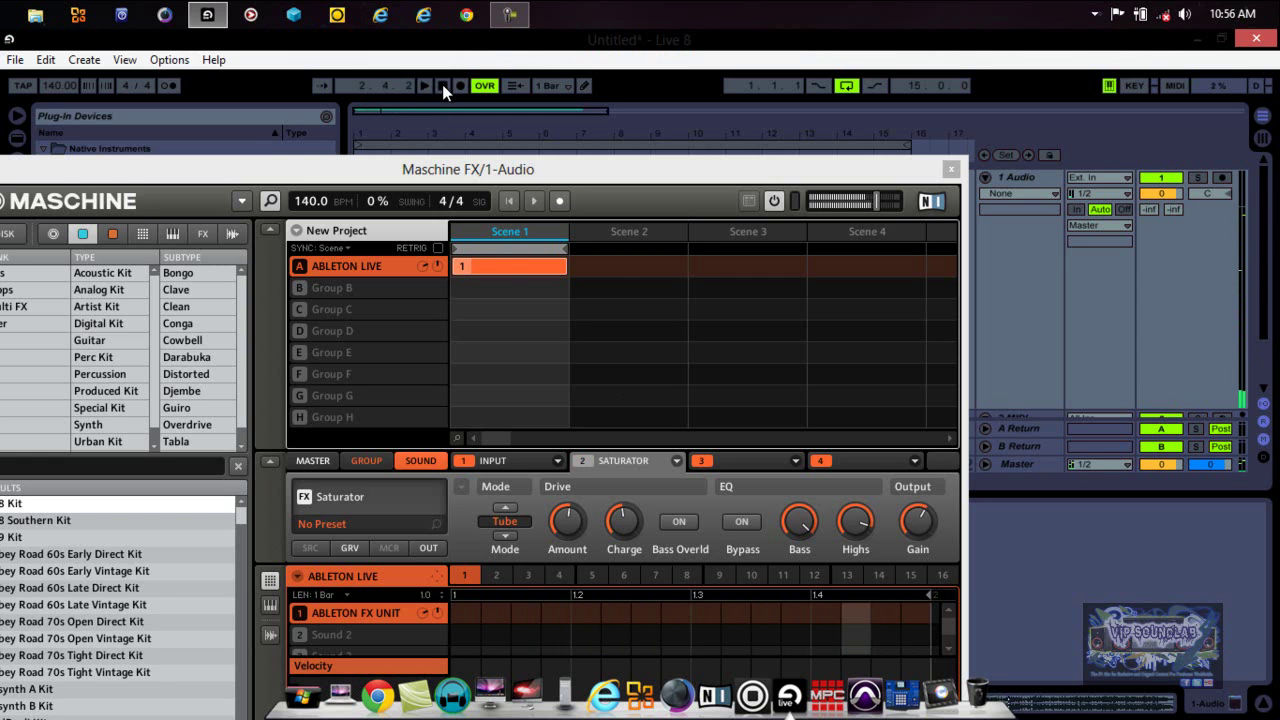
pyautogui.click(582, 464)
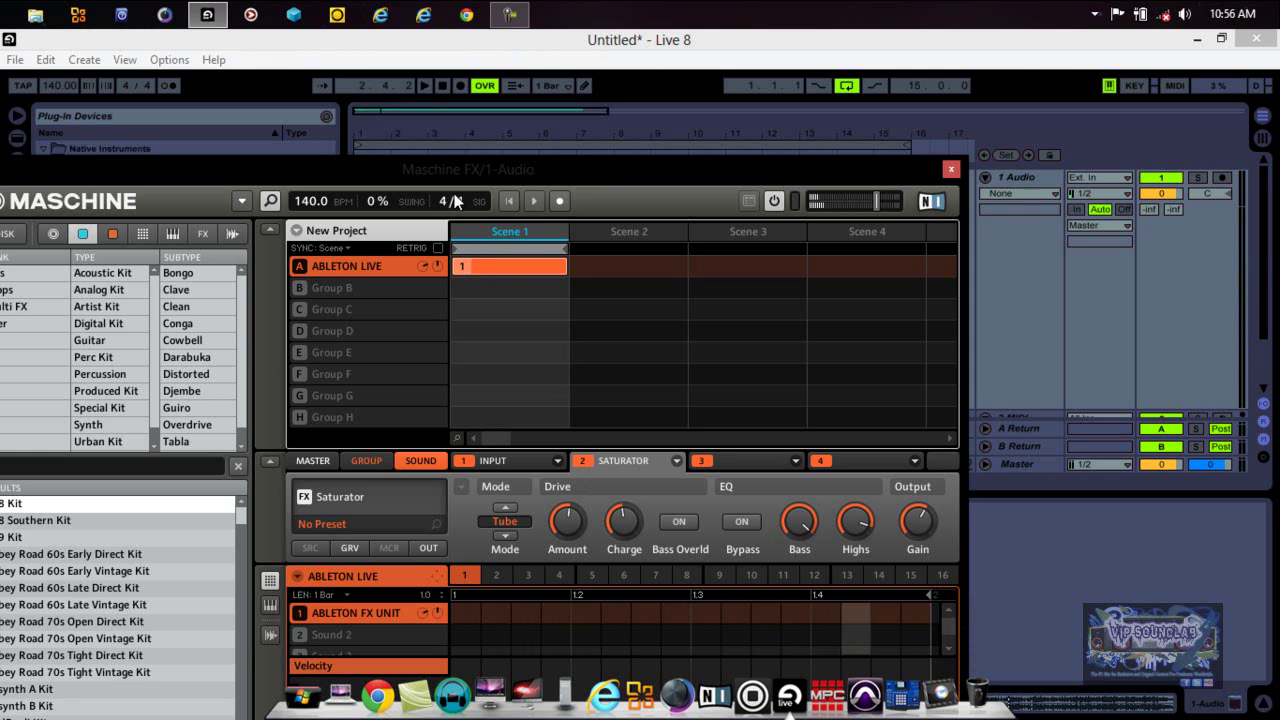
pyautogui.click(424, 86)
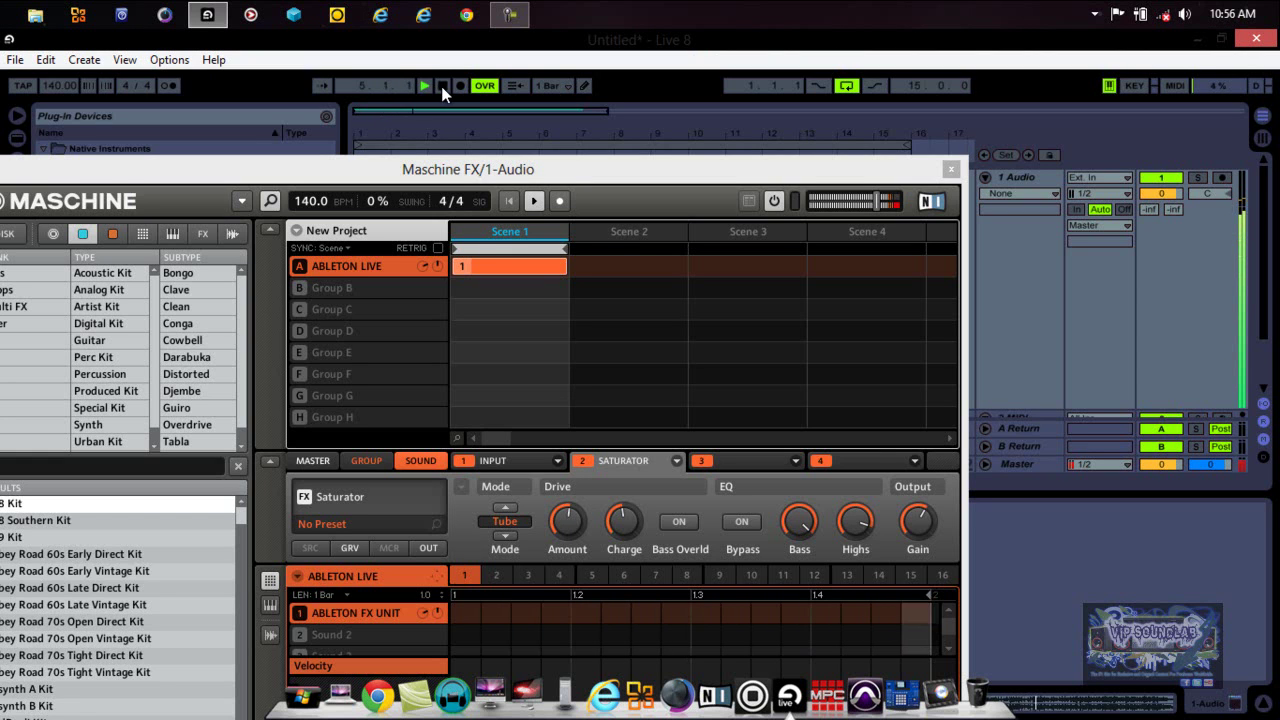
pyautogui.click(441, 86)
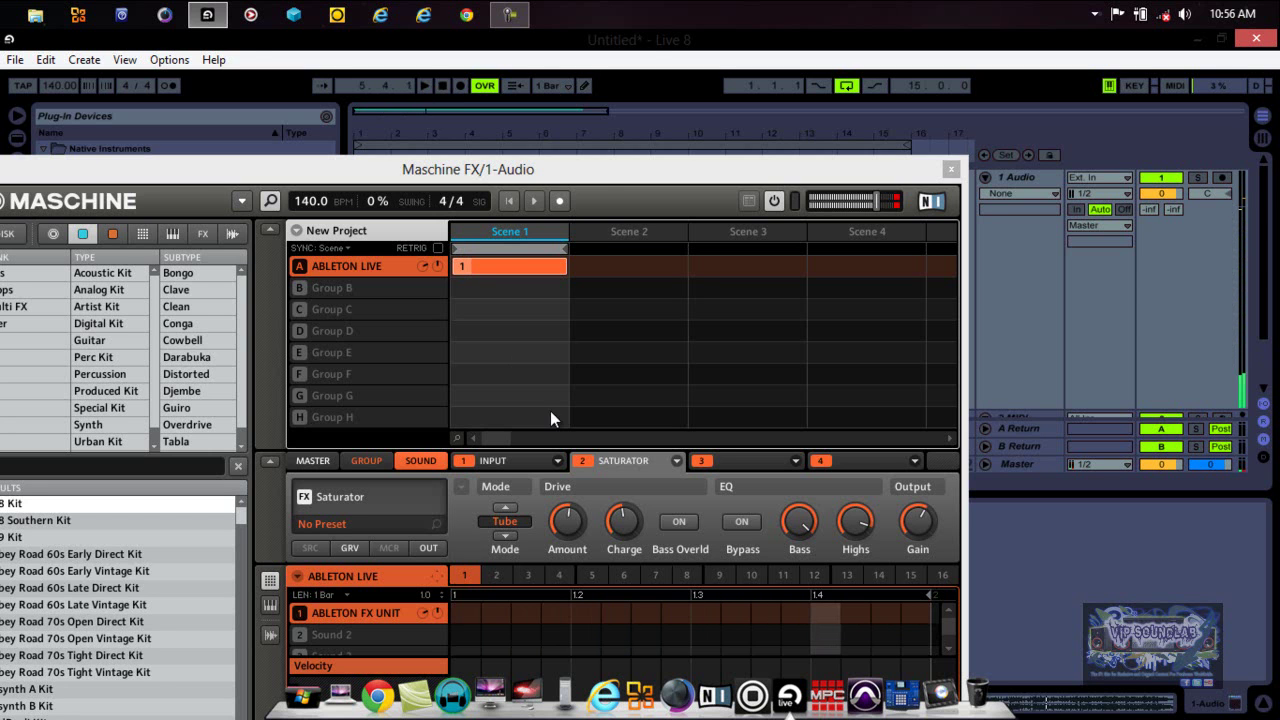
# Remove the Saturator from the second module slot by setting the slot to (None).
pyautogui.moveTo(601, 173); pyautogui.dragTo(649, 88)
pyautogui.click(723, 376)
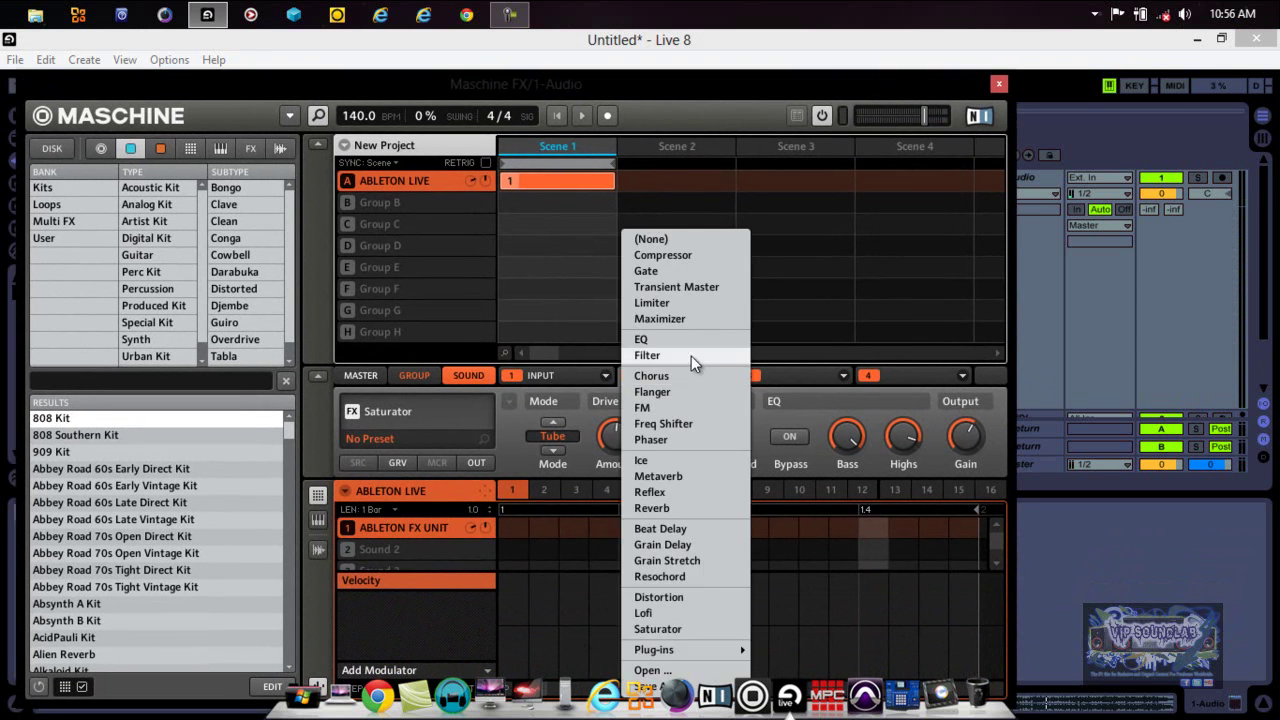
pyautogui.click(651, 239)
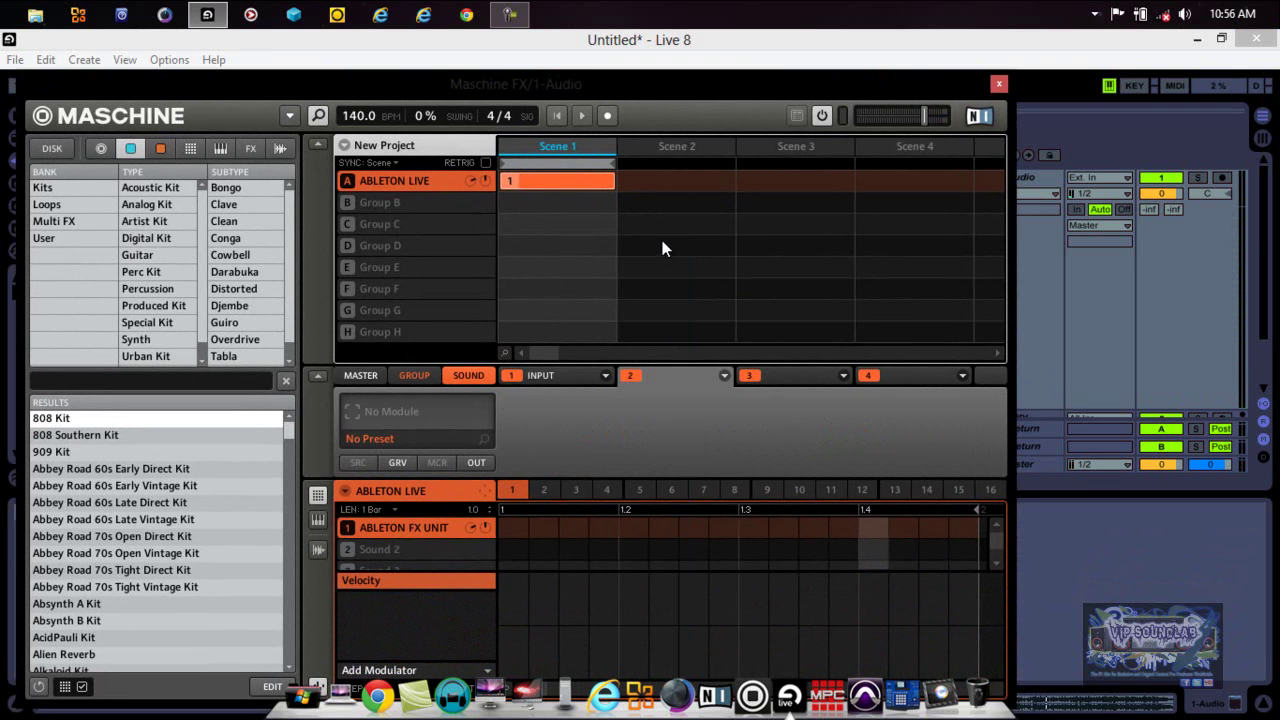
# Add a Main Pan modulator to the ABLETON FX UNIT sound and draw pan values swinging between both sides across pattern 1.
pyautogui.moveTo(687, 86); pyautogui.dragTo(759, 55)
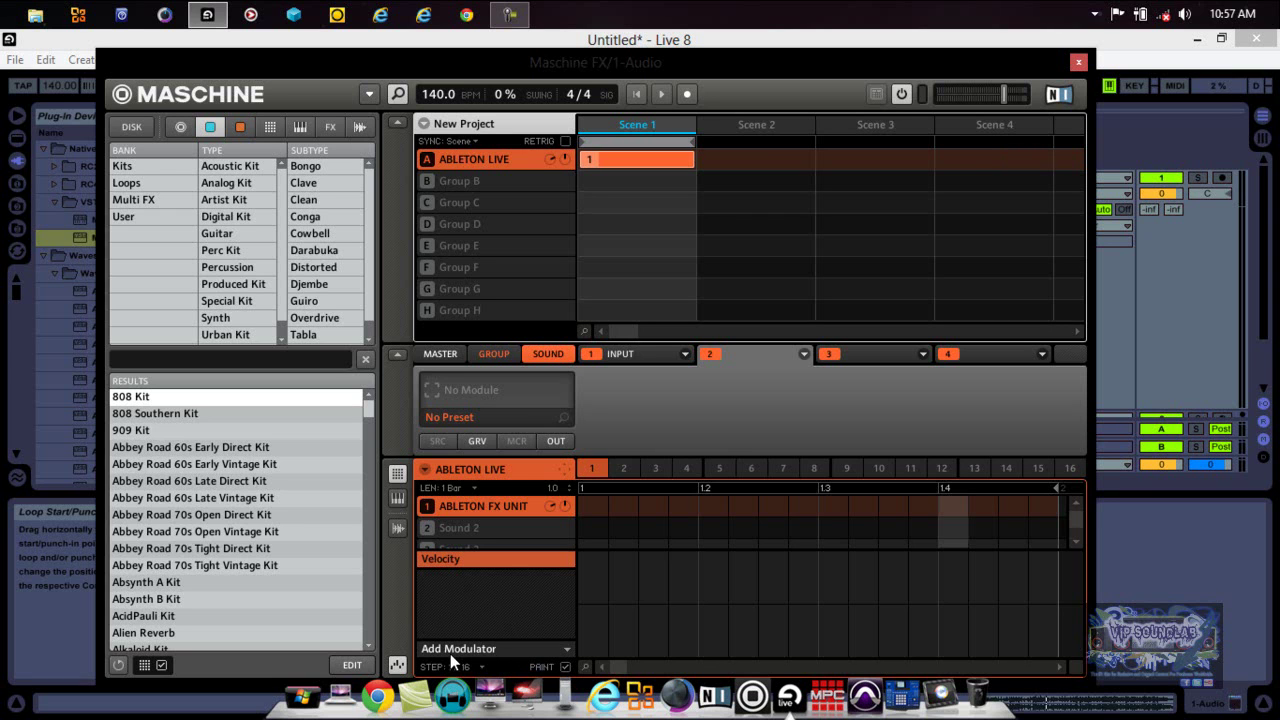
pyautogui.click(566, 647)
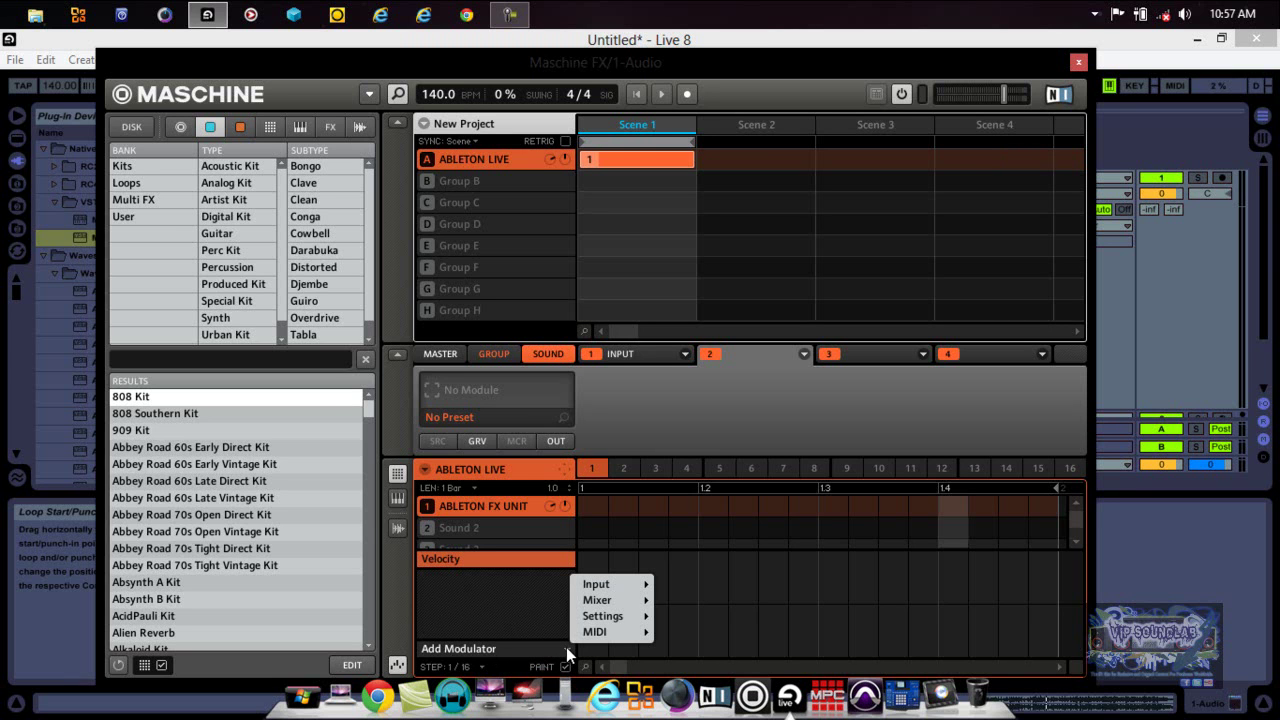
pyautogui.moveTo(931, 72); pyautogui.dragTo(857, 62)
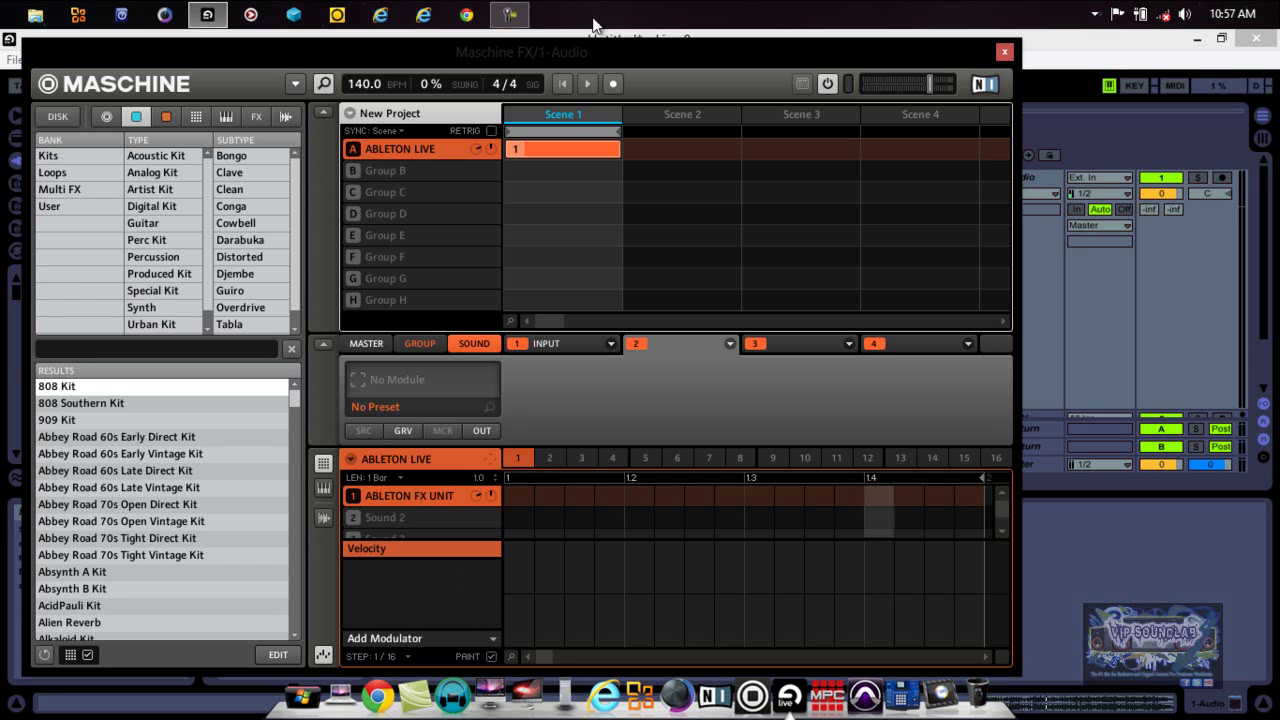
pyautogui.moveTo(590, 47); pyautogui.dragTo(600, 15)
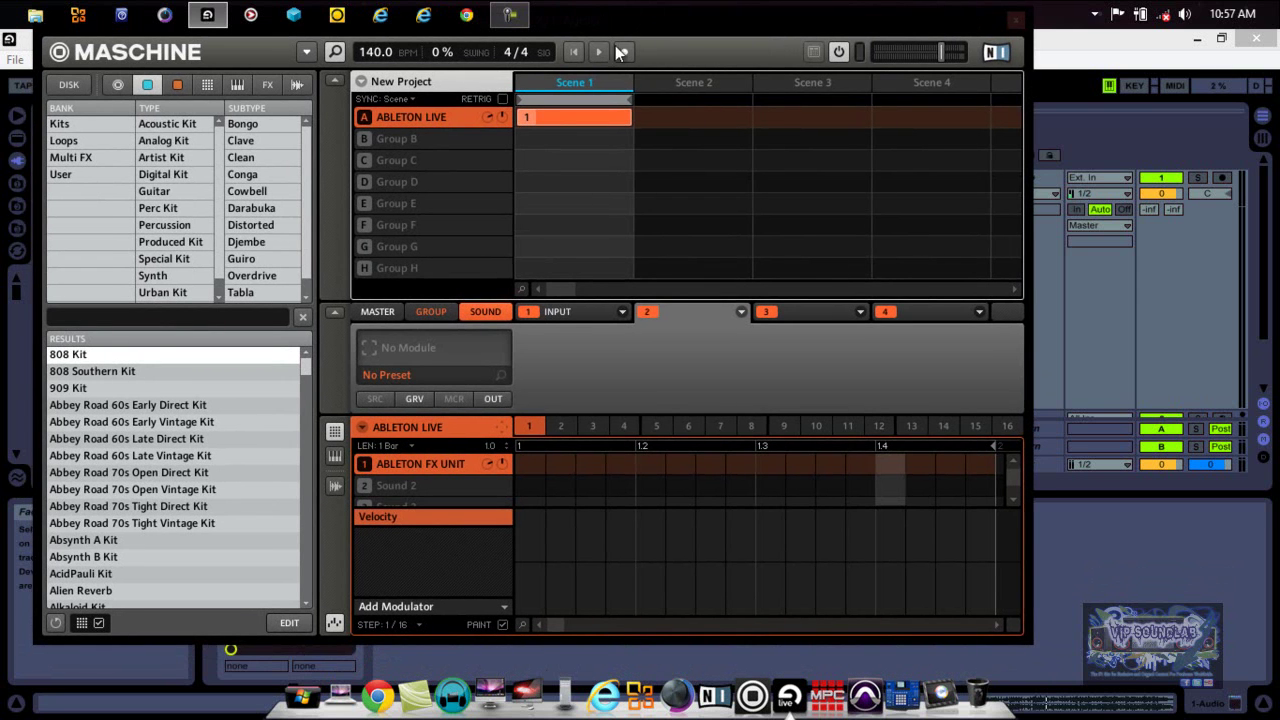
pyautogui.click(503, 604)
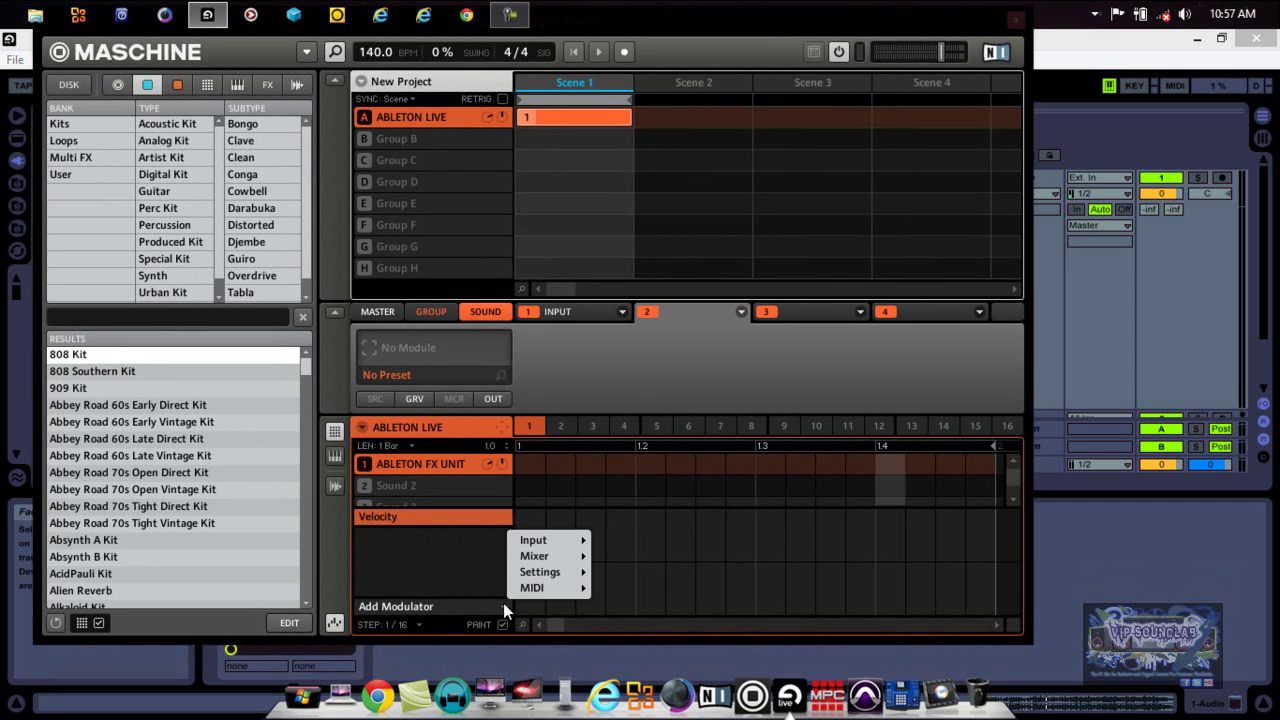
pyautogui.moveTo(557, 541)
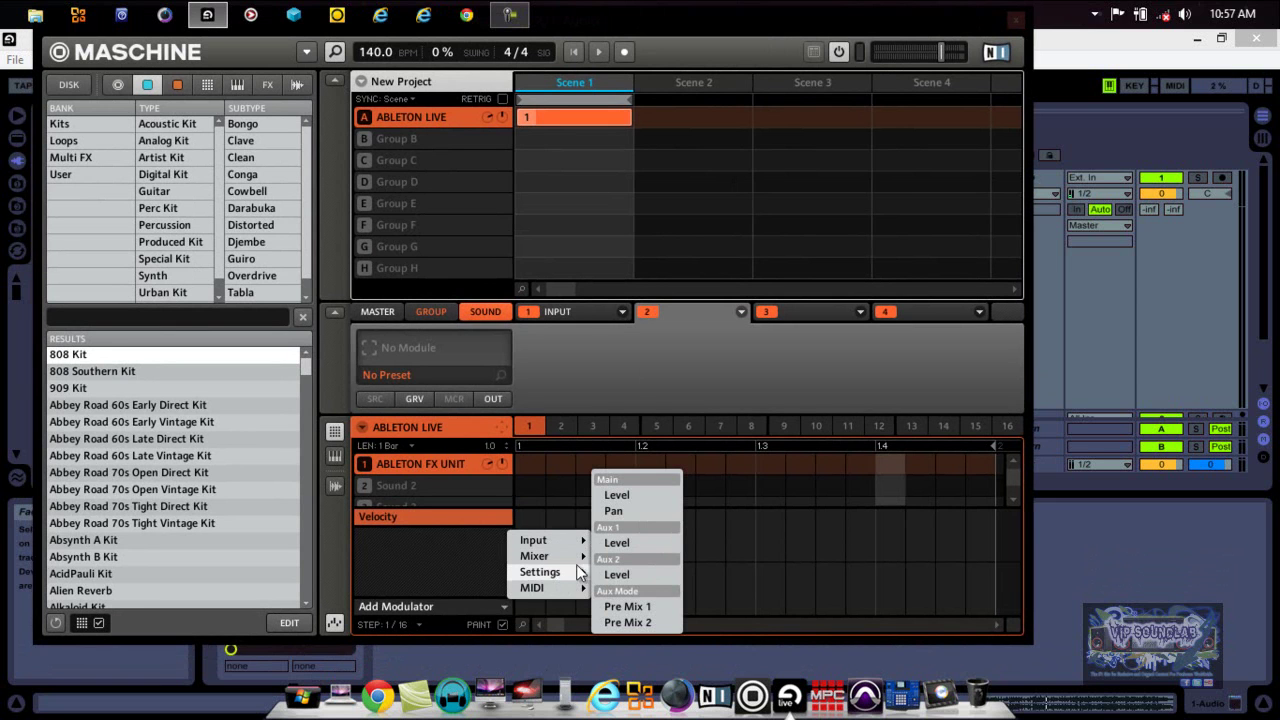
pyautogui.click(619, 509)
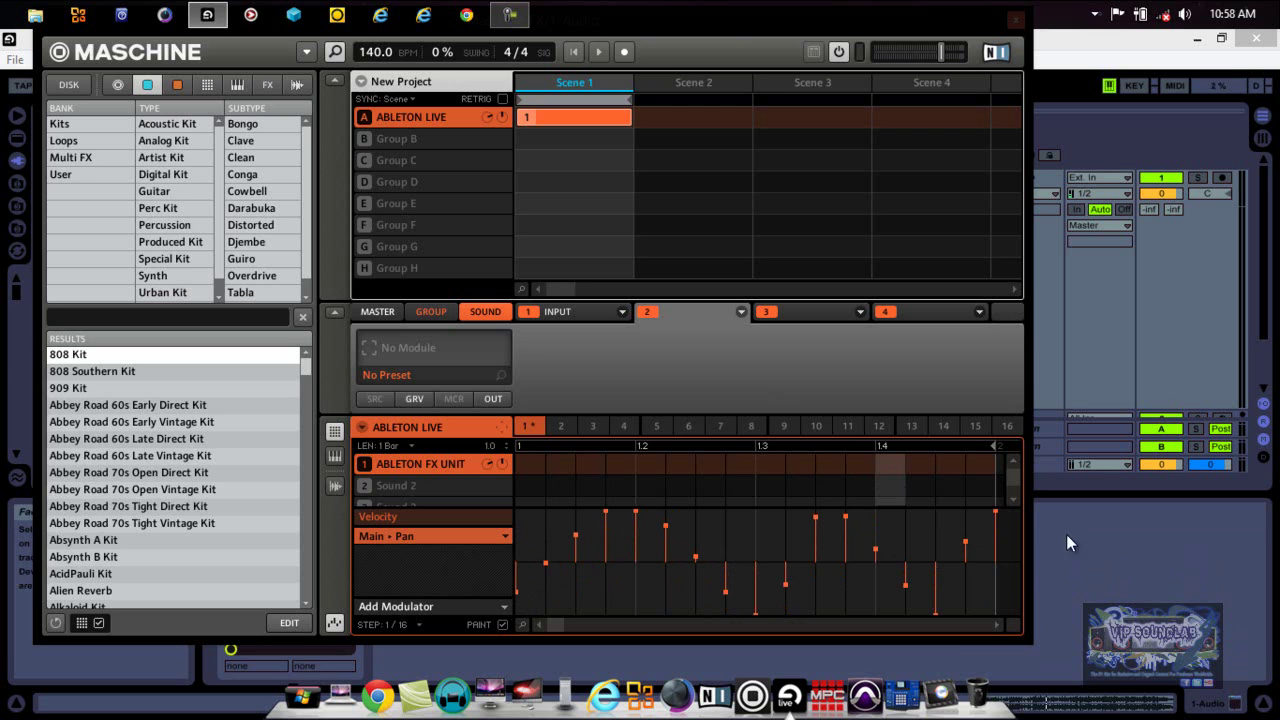
# Bring Live's transport into view and play the sample to hear the pan modulation.
pyautogui.click(714, 21)
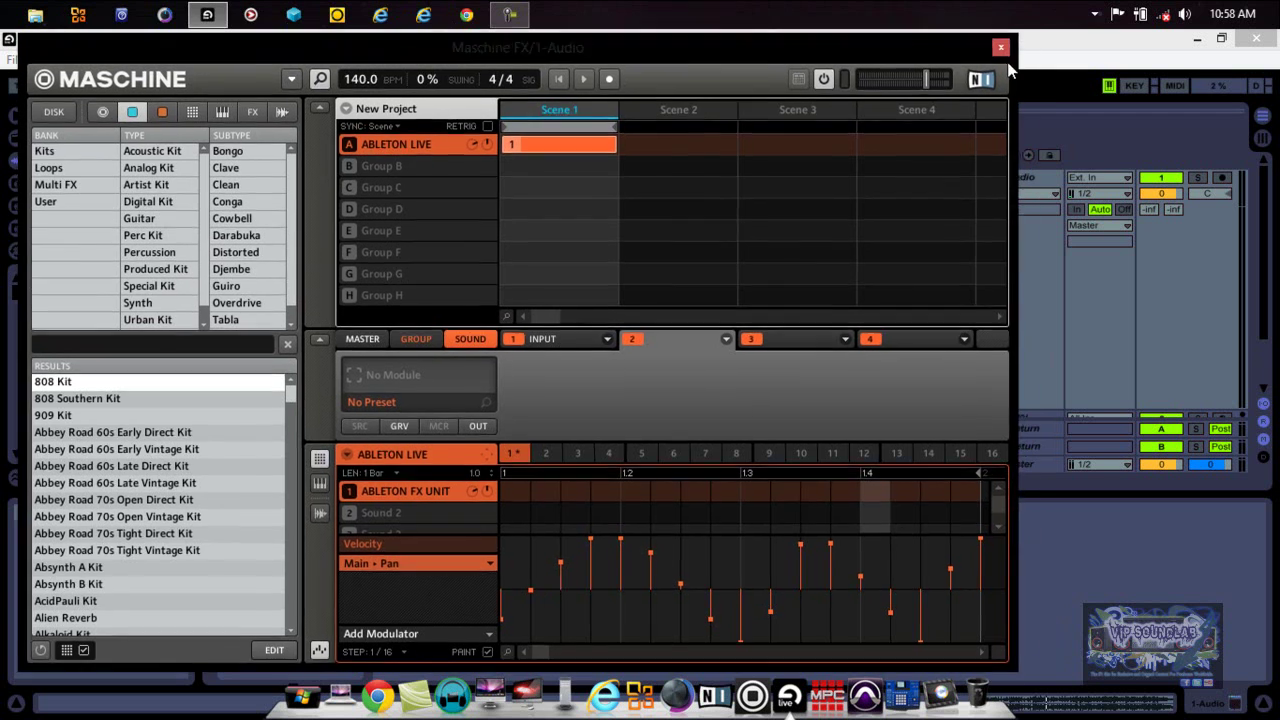
pyautogui.moveTo(1022, 40); pyautogui.dragTo(982, 155)
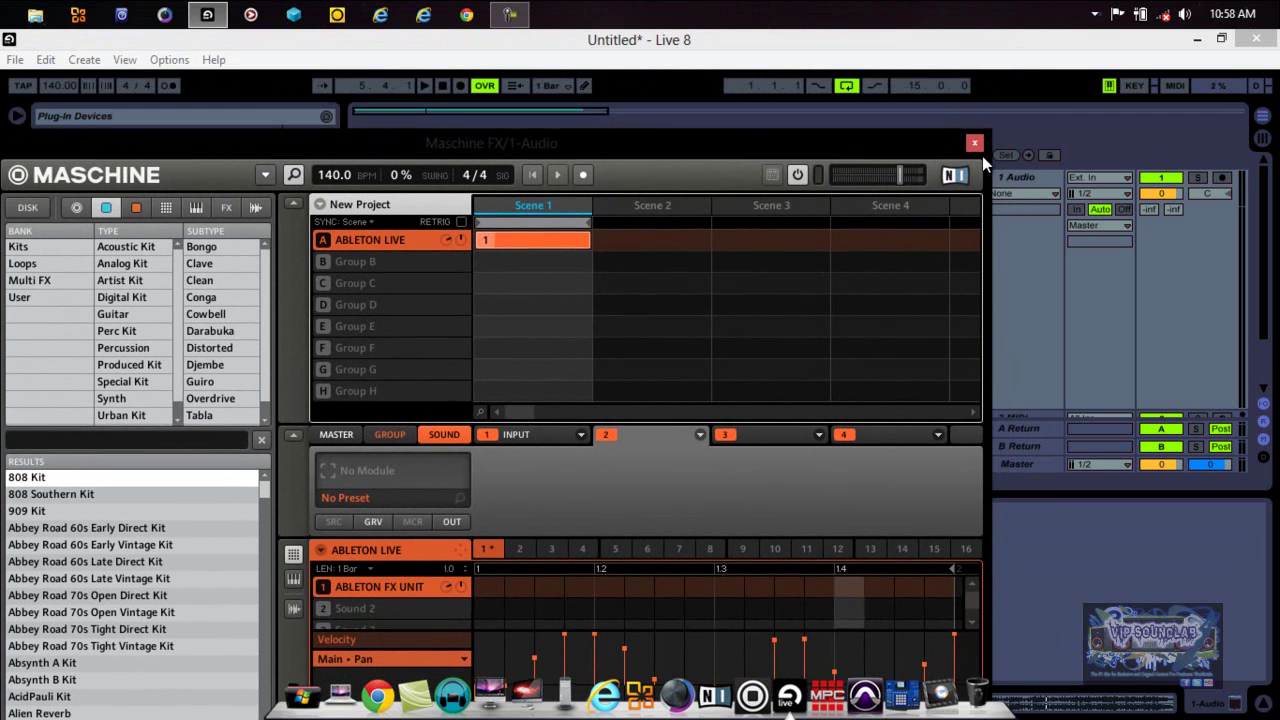
pyautogui.click(426, 86)
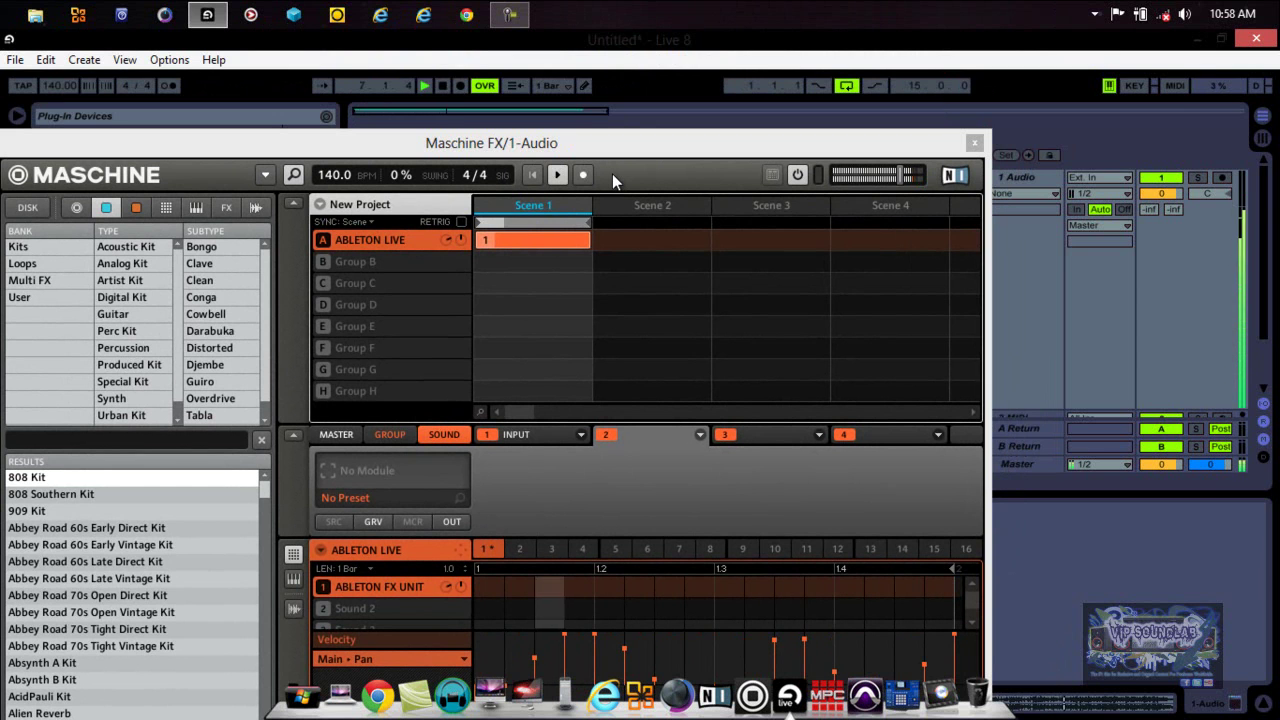
# Redraw the Main Pan modulation across pattern 1 during playback, trying each extreme and finishing with a wavy curve, and stop playback.
pyautogui.moveTo(607, 137); pyautogui.dragTo(607, 63)
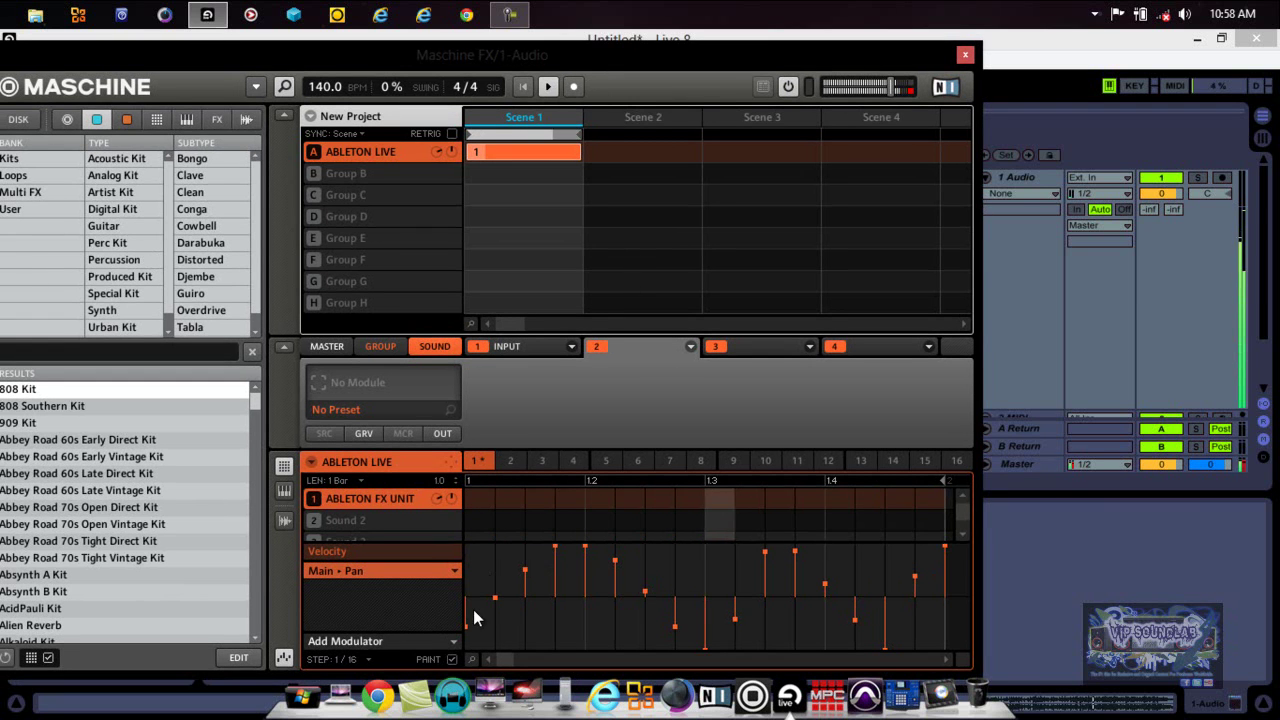
pyautogui.moveTo(468, 598)
pyautogui.mouseDown()
pyautogui.moveTo(538, 531)
pyautogui.moveTo(583, 521)
pyautogui.moveTo(950, 545)
pyautogui.mouseUp()
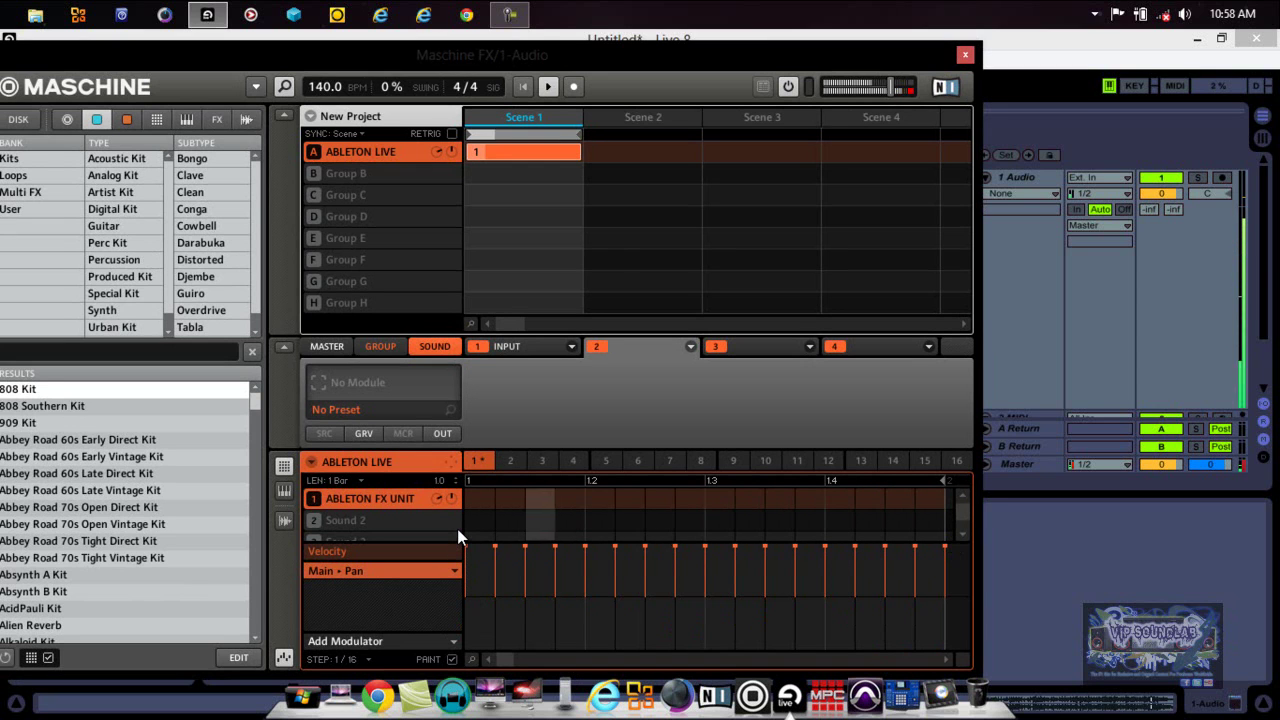
pyautogui.moveTo(478, 560)
pyautogui.mouseDown()
pyautogui.moveTo(575, 650)
pyautogui.moveTo(651, 685)
pyautogui.moveTo(965, 690)
pyautogui.mouseUp()
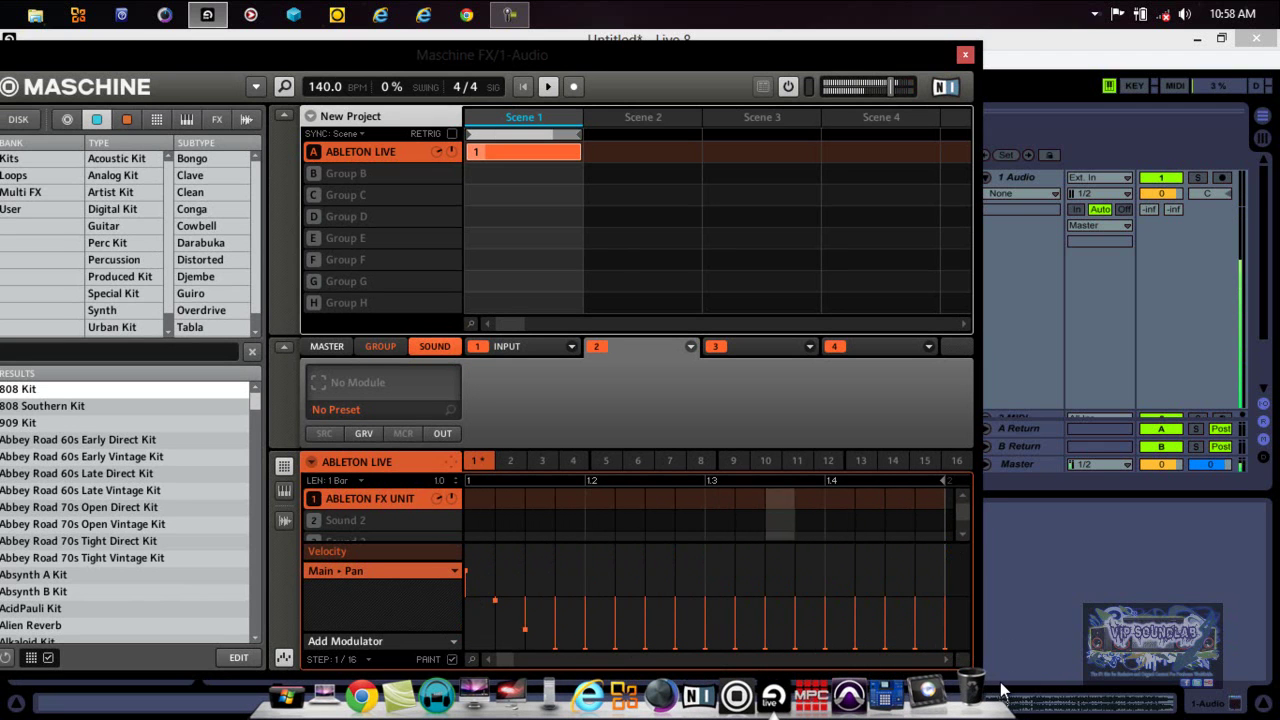
pyautogui.moveTo(948, 635)
pyautogui.mouseDown()
pyautogui.moveTo(923, 540)
pyautogui.moveTo(766, 594)
pyautogui.moveTo(657, 529)
pyautogui.moveTo(515, 600)
pyautogui.mouseUp()
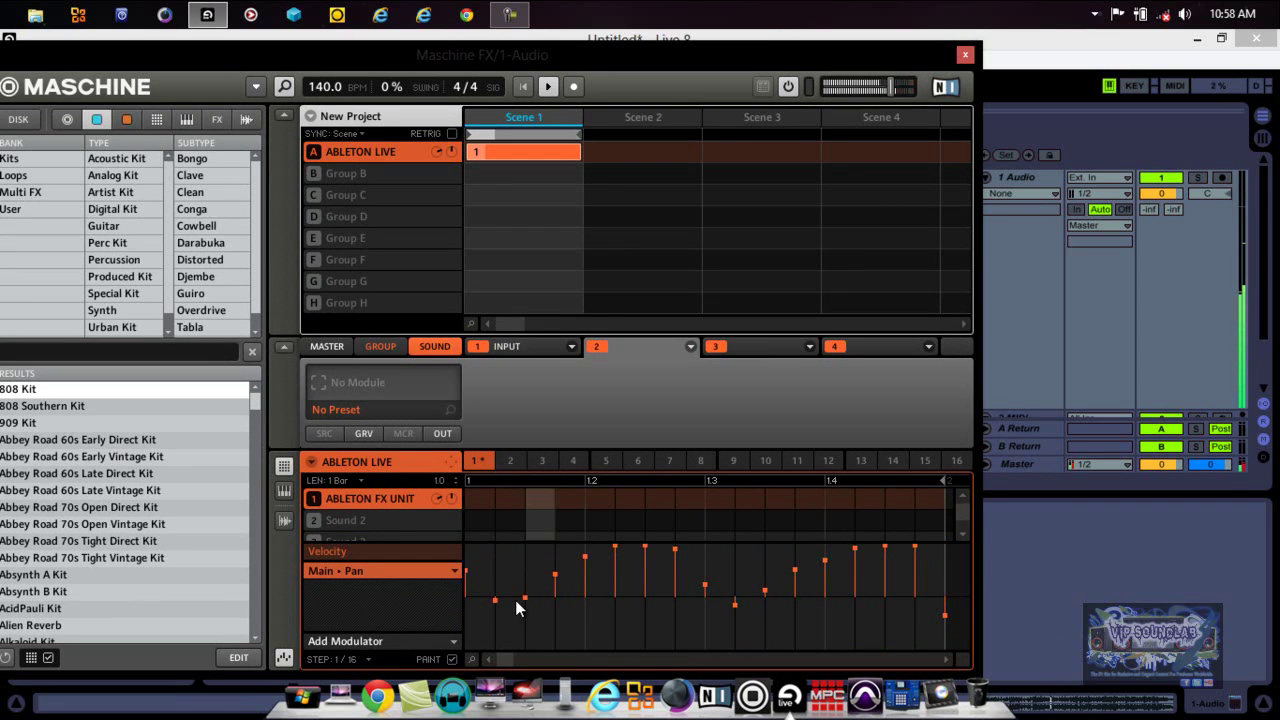
pyautogui.moveTo(602, 60); pyautogui.dragTo(598, 191)
pyautogui.click(443, 87)
# Change the Main Pan modulator to Groove Swing and redraw its values across pattern 1.
pyautogui.moveTo(514, 186); pyautogui.dragTo(556, 67)
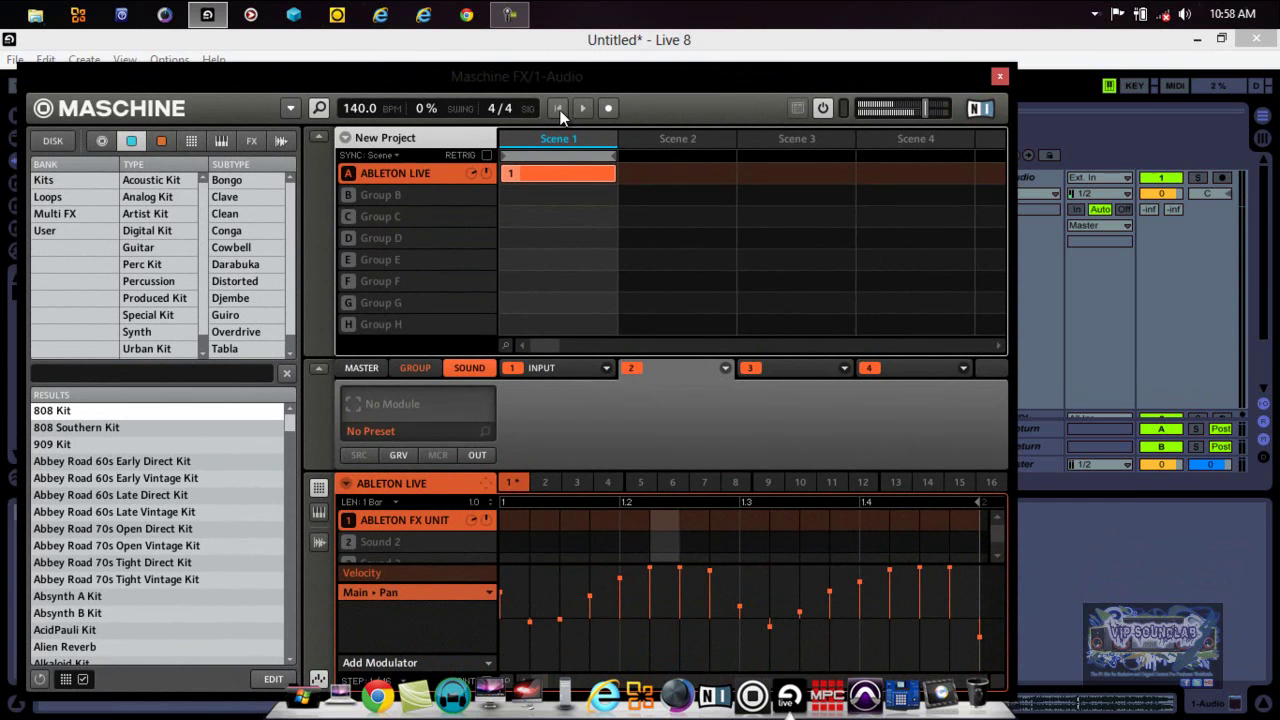
pyautogui.click(489, 595)
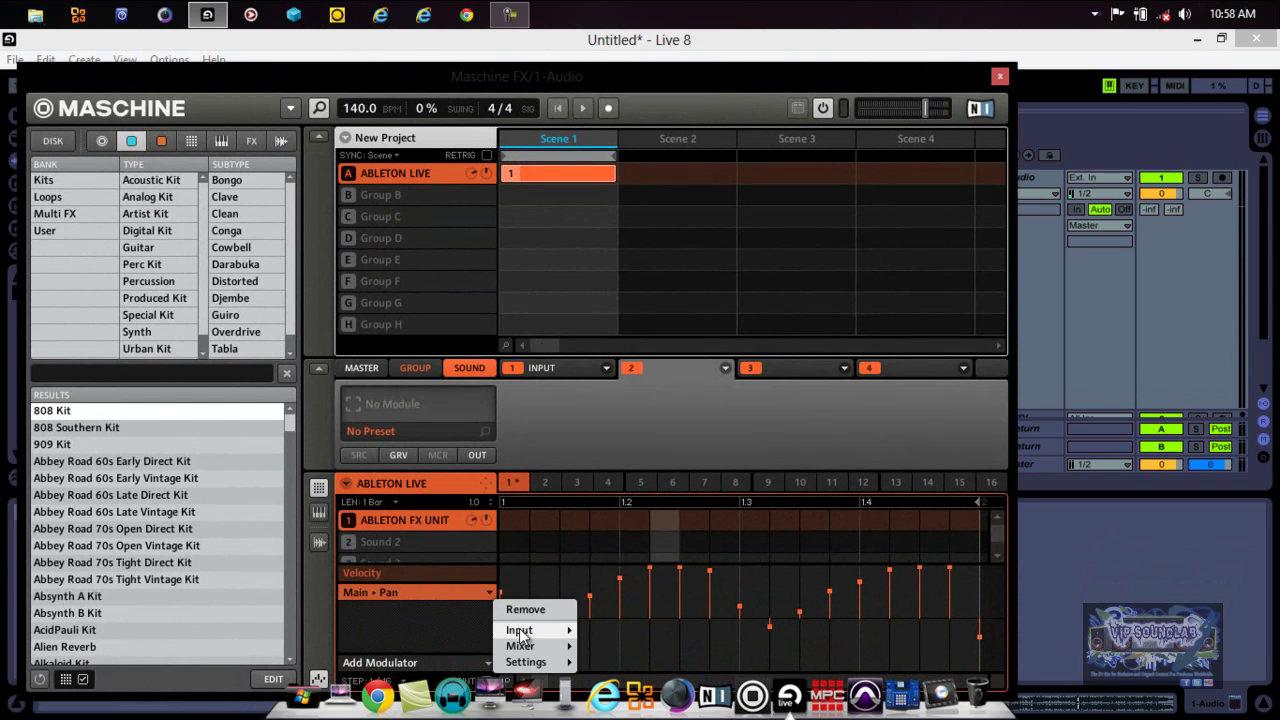
pyautogui.moveTo(521, 633)
pyautogui.moveTo(531, 647)
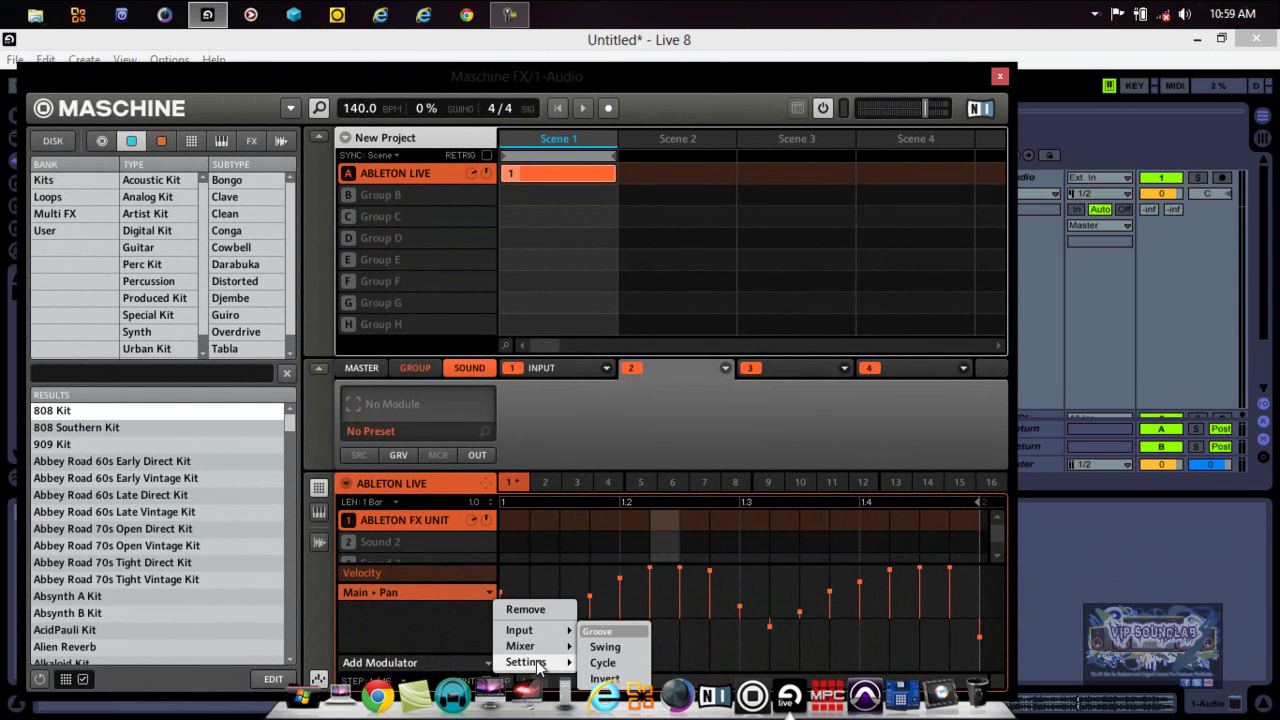
pyautogui.click(598, 647)
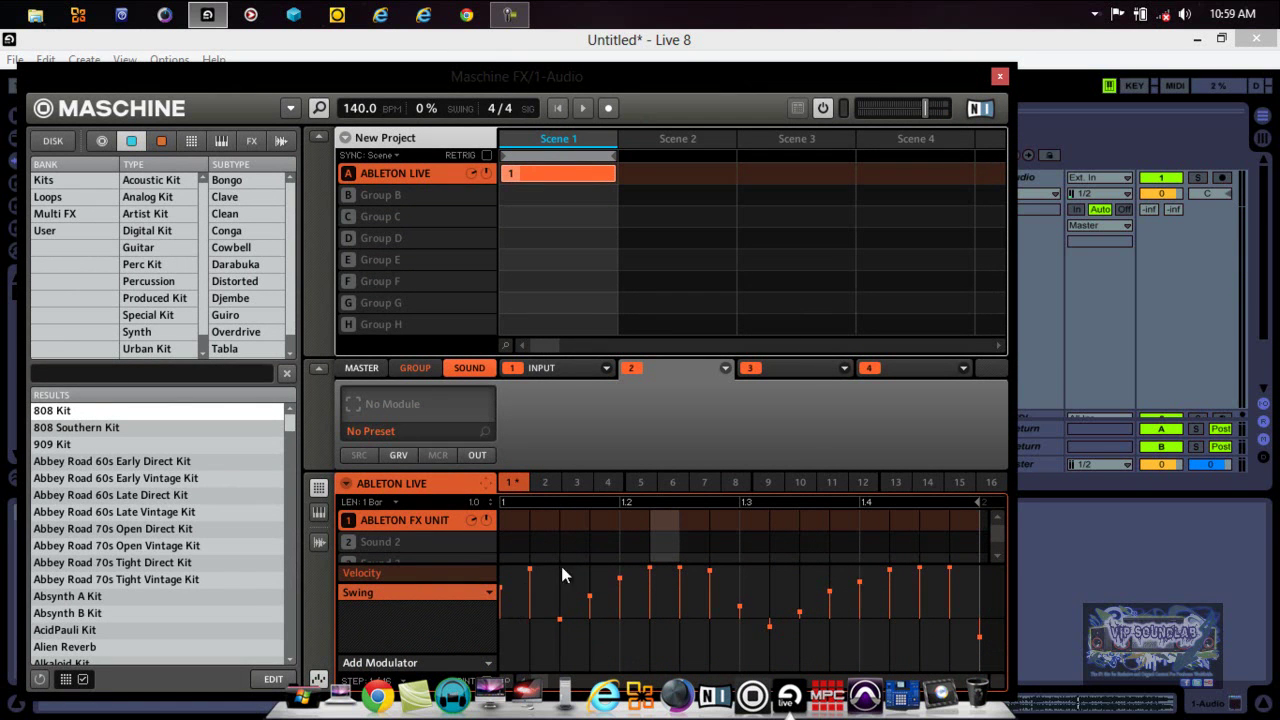
pyautogui.moveTo(768, 588); pyautogui.dragTo(910, 588)
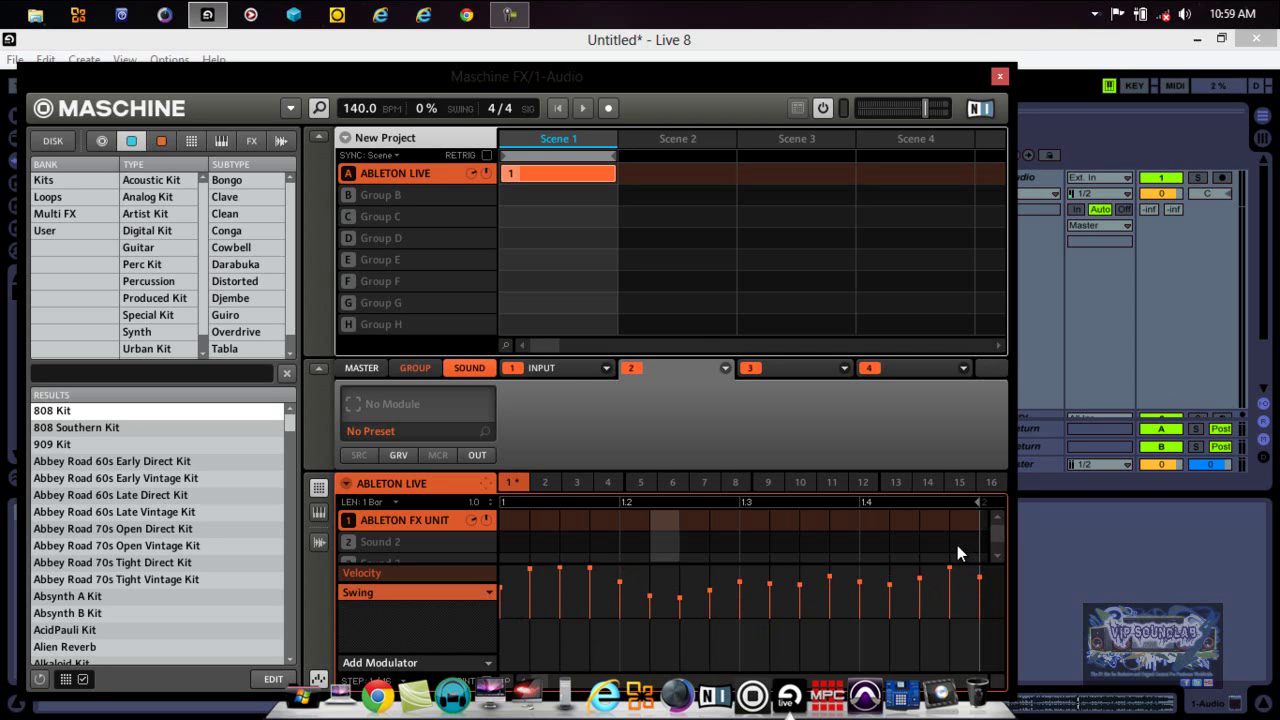
# Remove the Swing modulator from pattern 1 and load Beat Delay into the sound's second module slot.
pyautogui.click(487, 591)
pyautogui.click(522, 603)
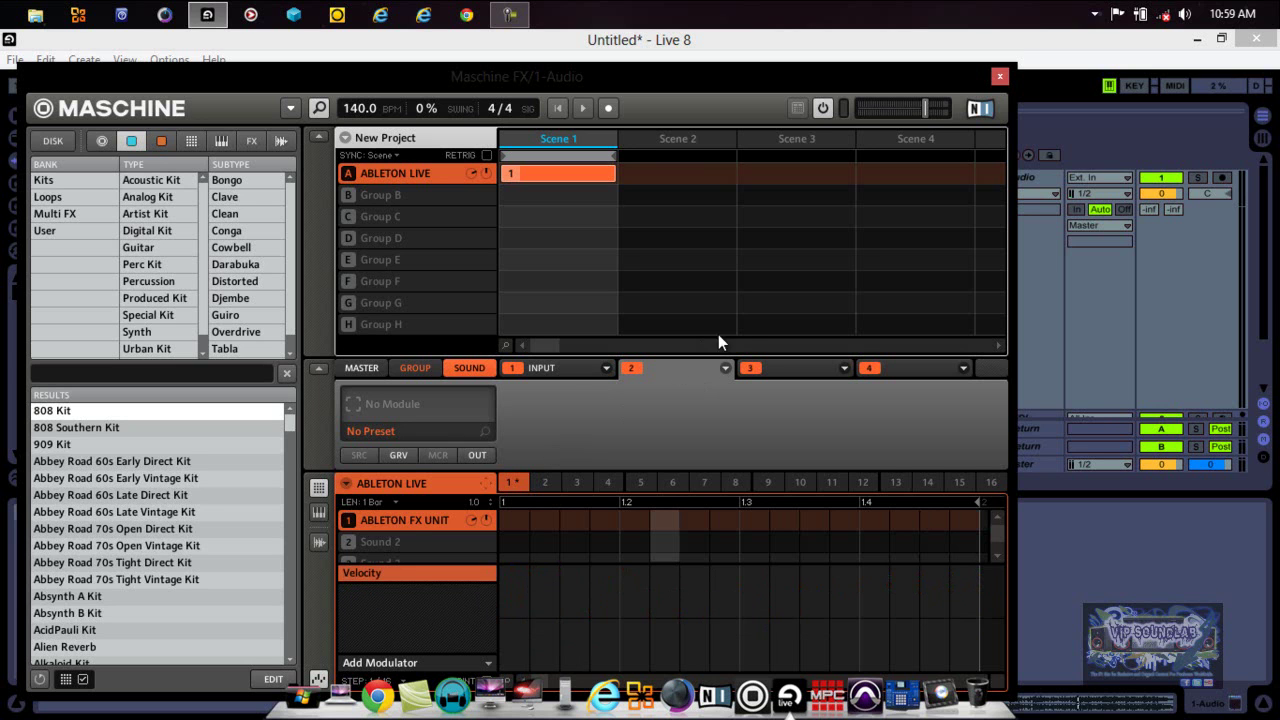
pyautogui.click(725, 368)
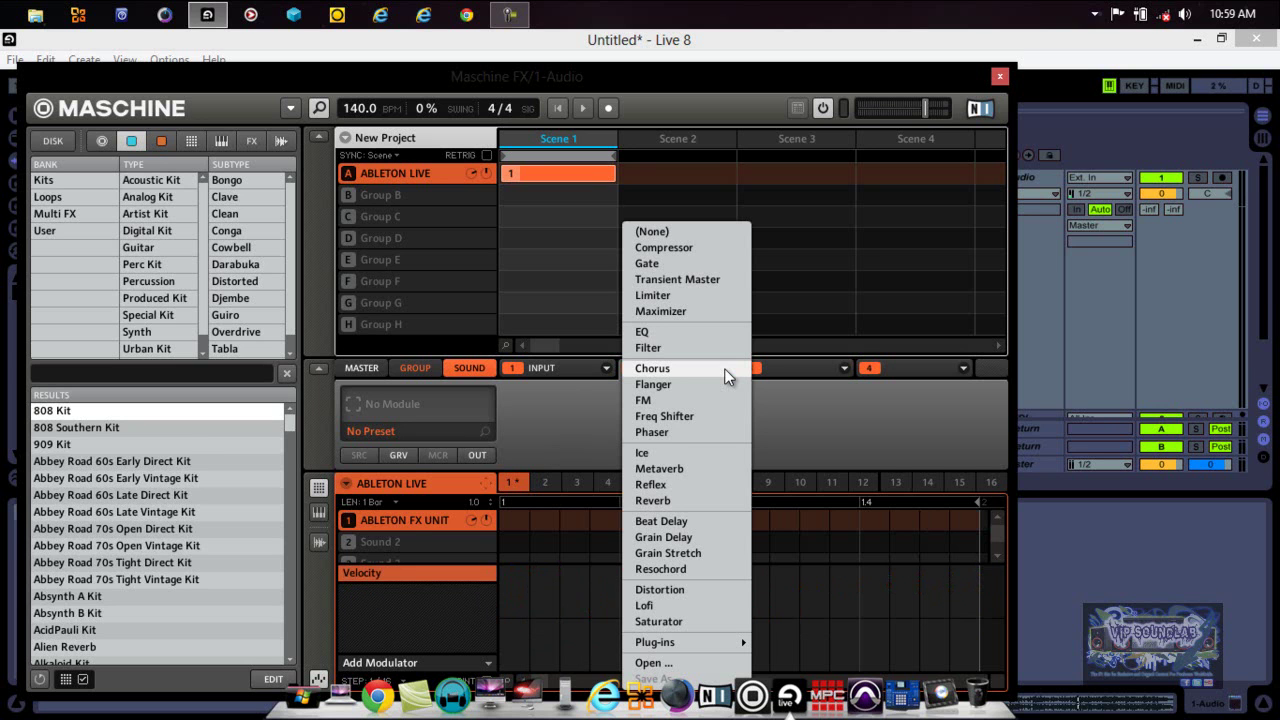
pyautogui.click(659, 522)
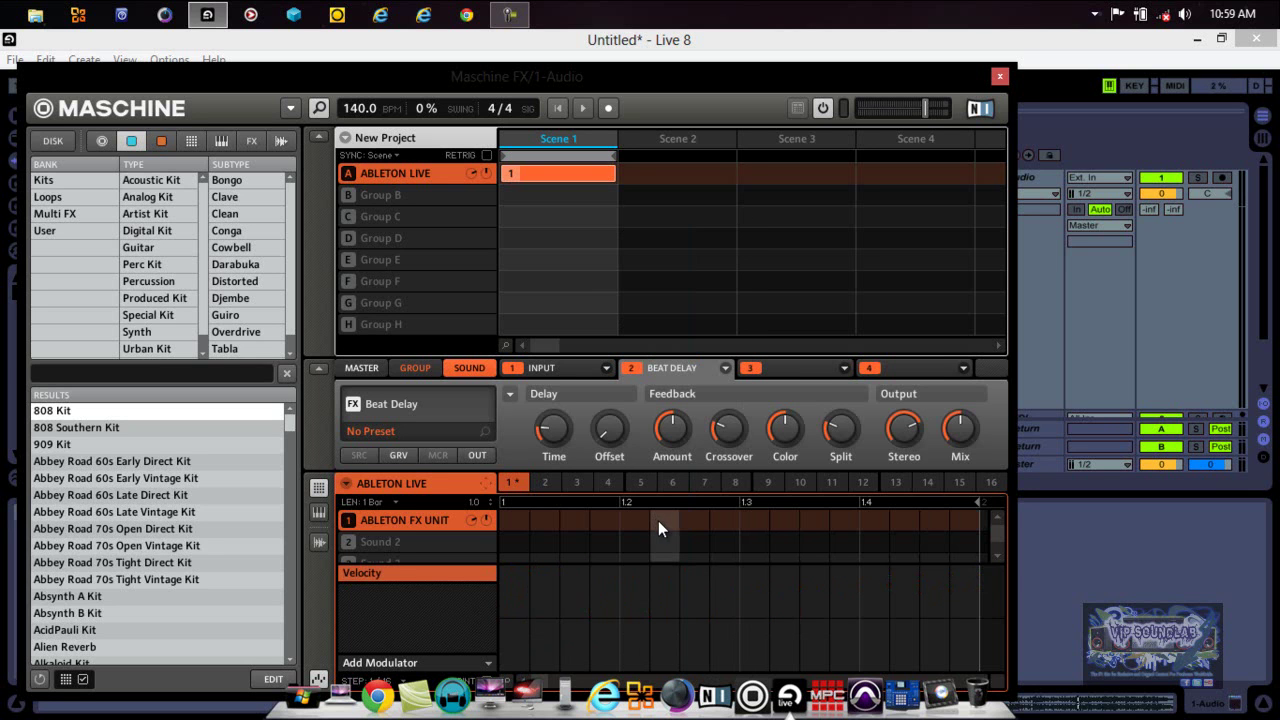
# Lower Beat Delay's Time to 1/16 and Mix to 9.0 %, and play the sample from the start in Live.
pyautogui.moveTo(553, 425)
pyautogui.moveTo(548, 427); pyautogui.dragTo(546, 443)
pyautogui.moveTo(959, 426)
pyautogui.mouseDown()
pyautogui.moveTo(961, 443)
pyautogui.moveTo(960, 428)
pyautogui.mouseUp()
pyautogui.moveTo(629, 73); pyautogui.dragTo(589, 169)
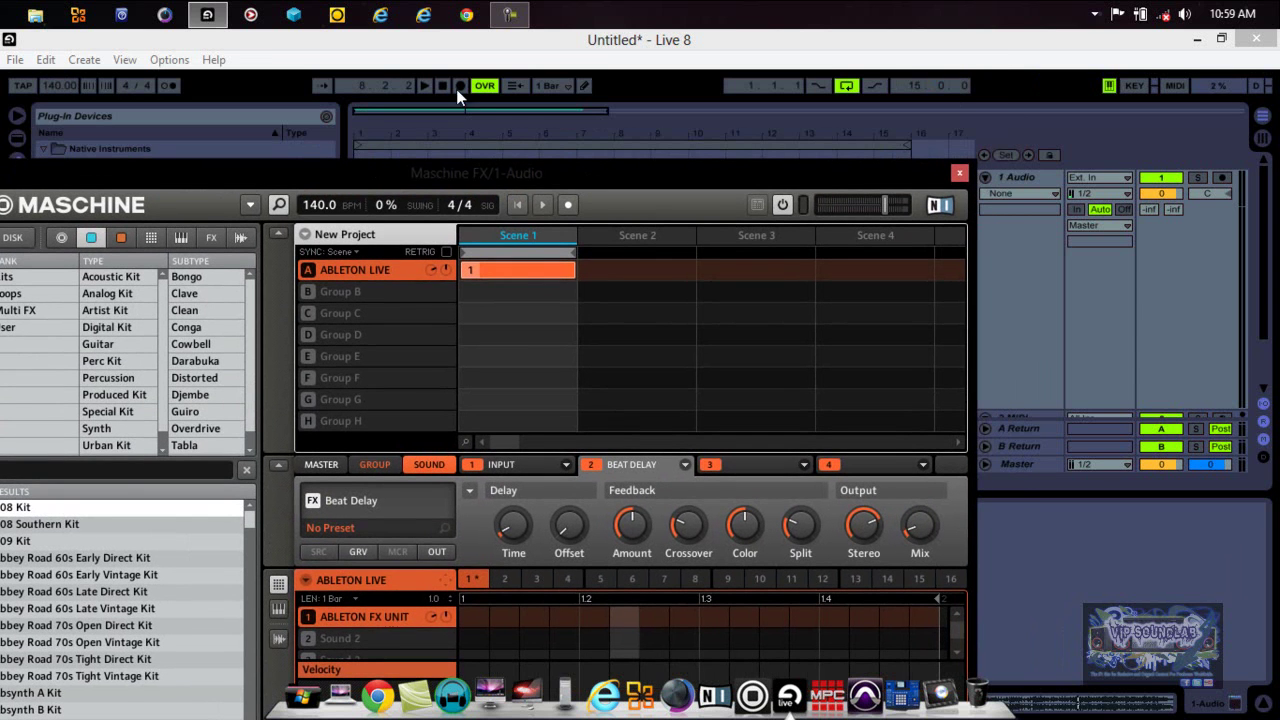
pyautogui.moveTo(824, 172); pyautogui.dragTo(822, 223)
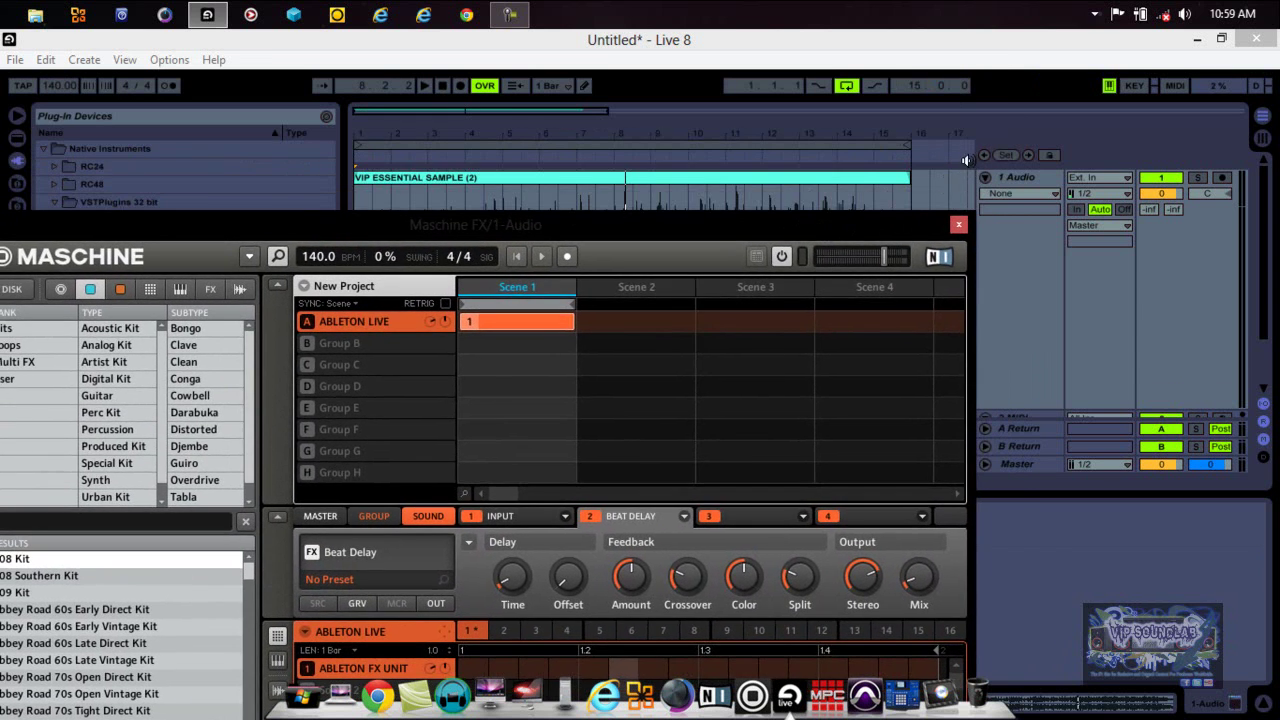
pyautogui.click(983, 159)
pyautogui.moveTo(683, 228); pyautogui.dragTo(644, 157)
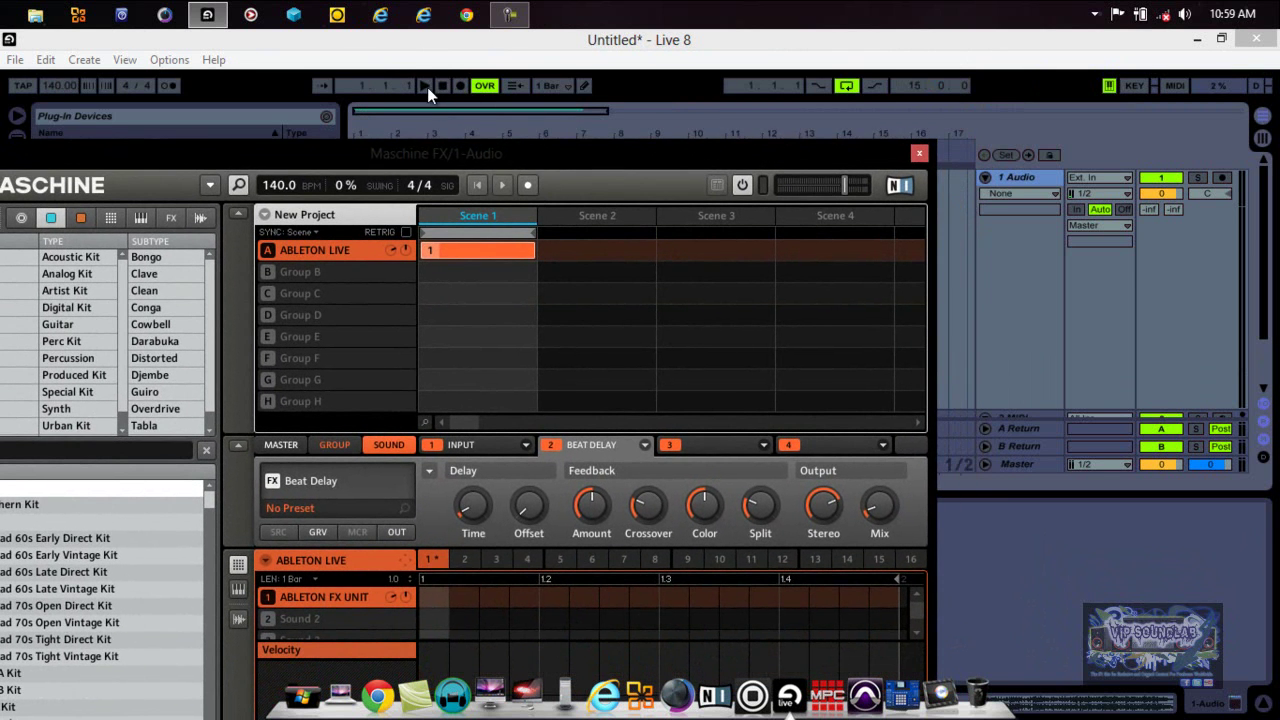
# During playback, adjust Beat Delay's Stereo, lower its feedback Amount and Color, raise Offset and Mix, and stop playback.
pyautogui.moveTo(882, 506)
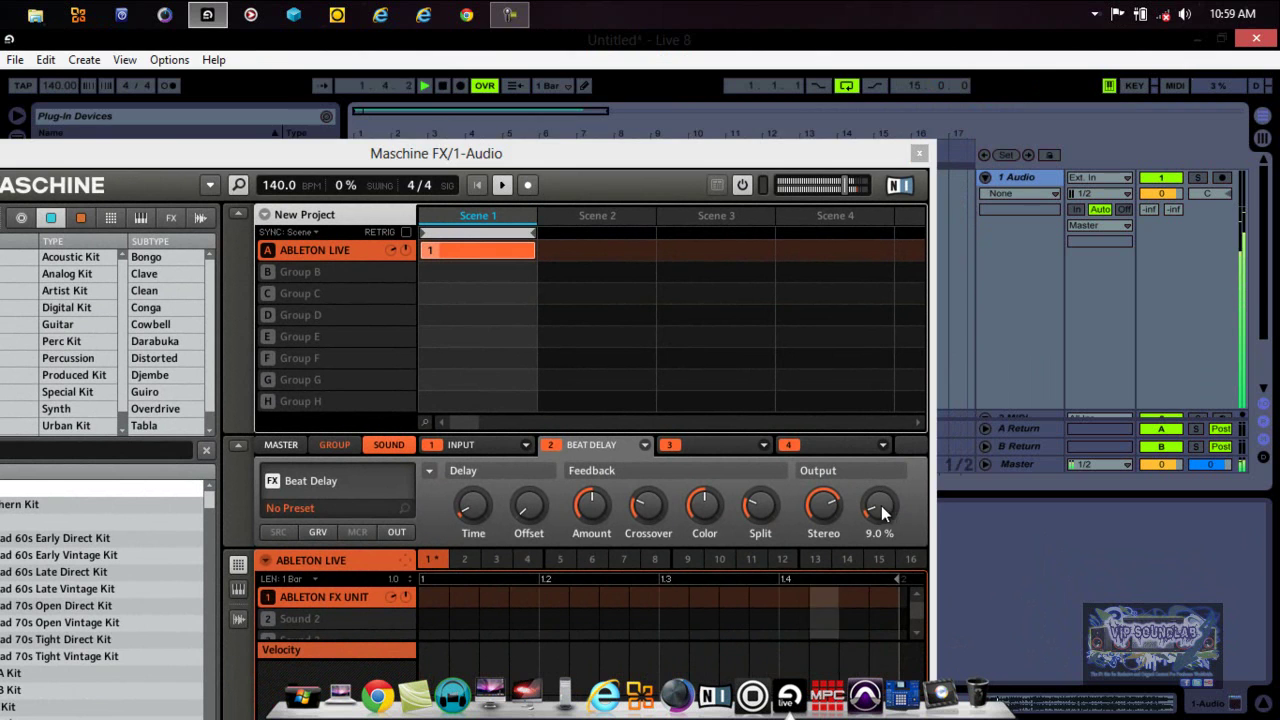
pyautogui.moveTo(880, 506); pyautogui.dragTo(878, 503)
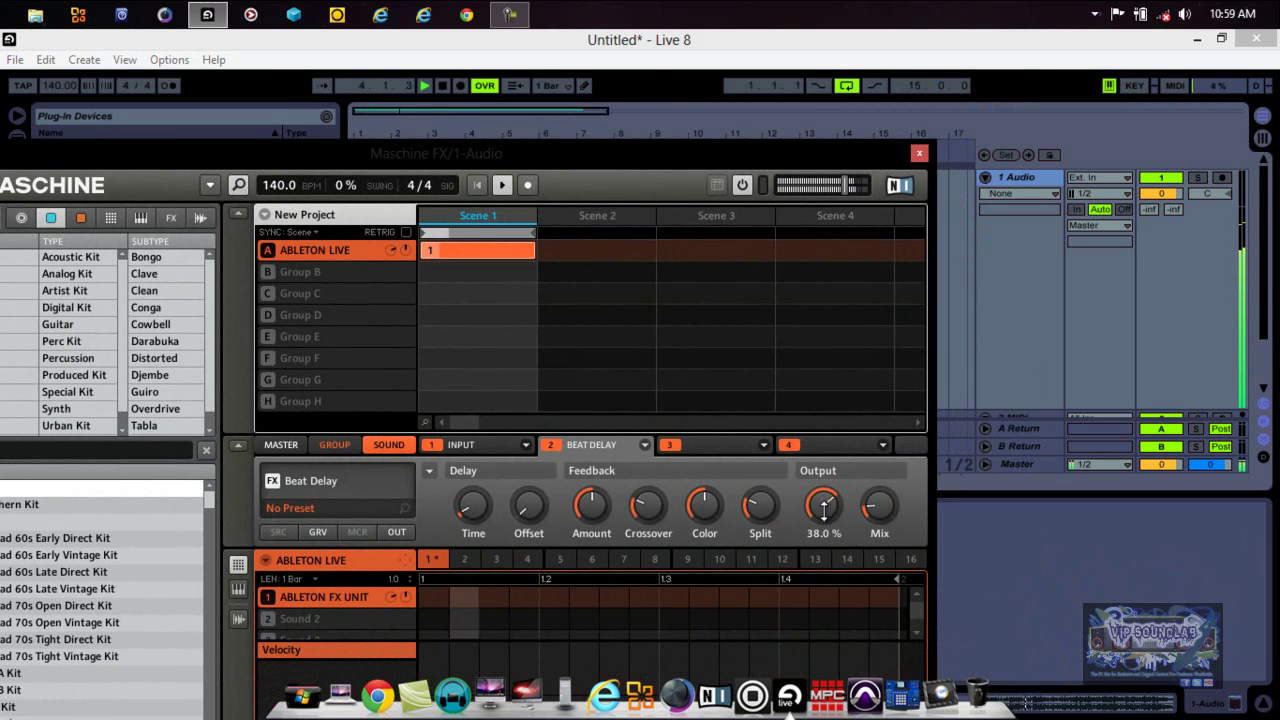
pyautogui.moveTo(591, 506); pyautogui.dragTo(594, 517)
pyautogui.moveTo(708, 503)
pyautogui.moveTo(527, 505)
pyautogui.moveTo(480, 511)
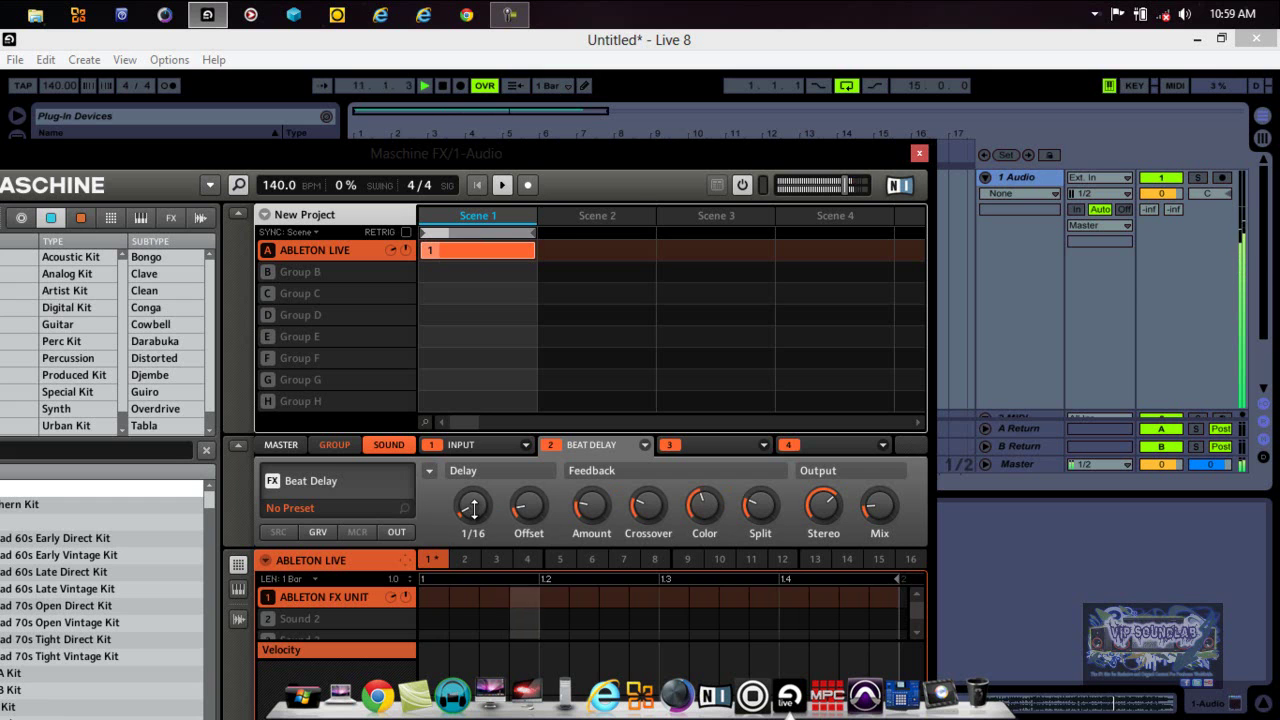
pyautogui.moveTo(876, 497)
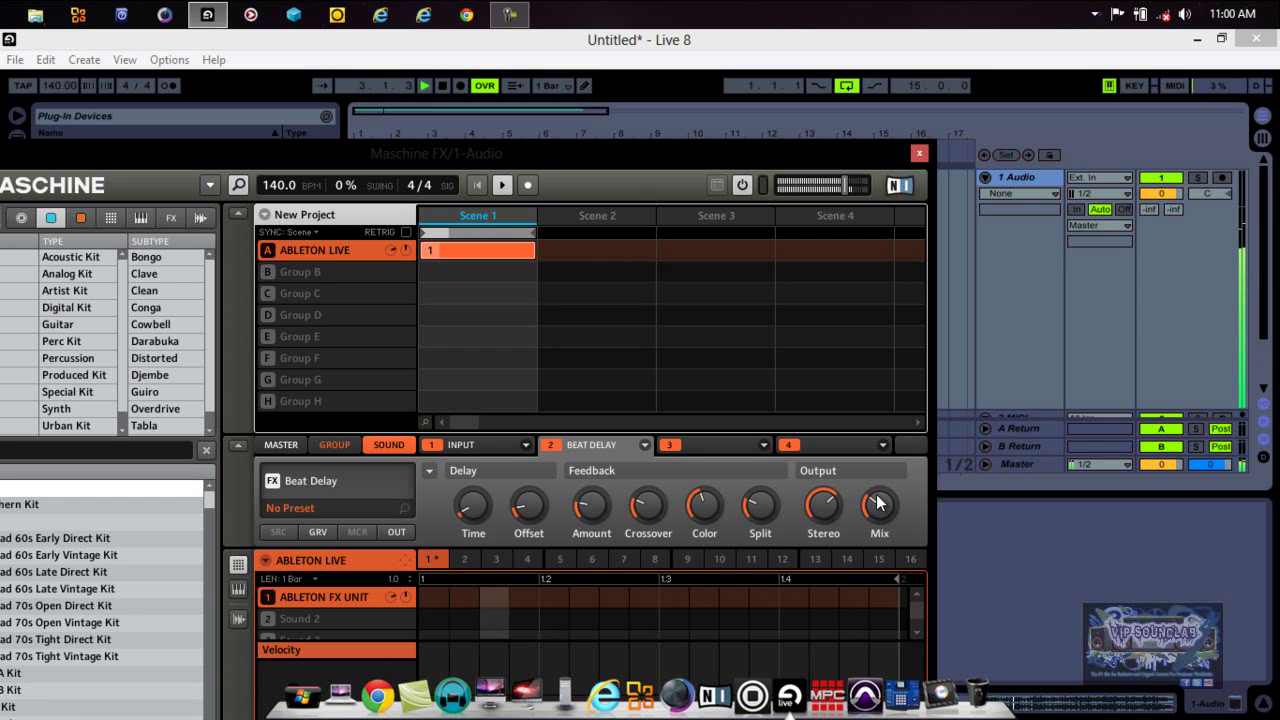
pyautogui.click(446, 81)
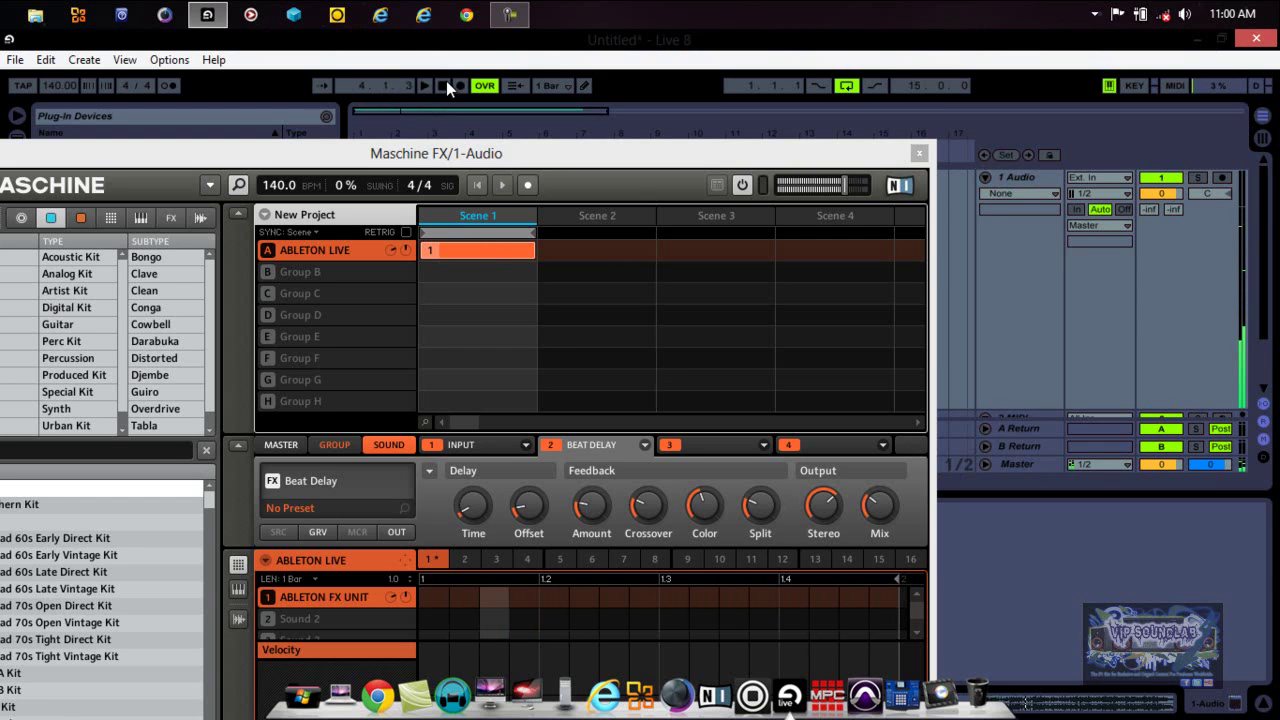
# Replace the Beat Delay in the second module slot with a Phaser.
pyautogui.click(642, 449)
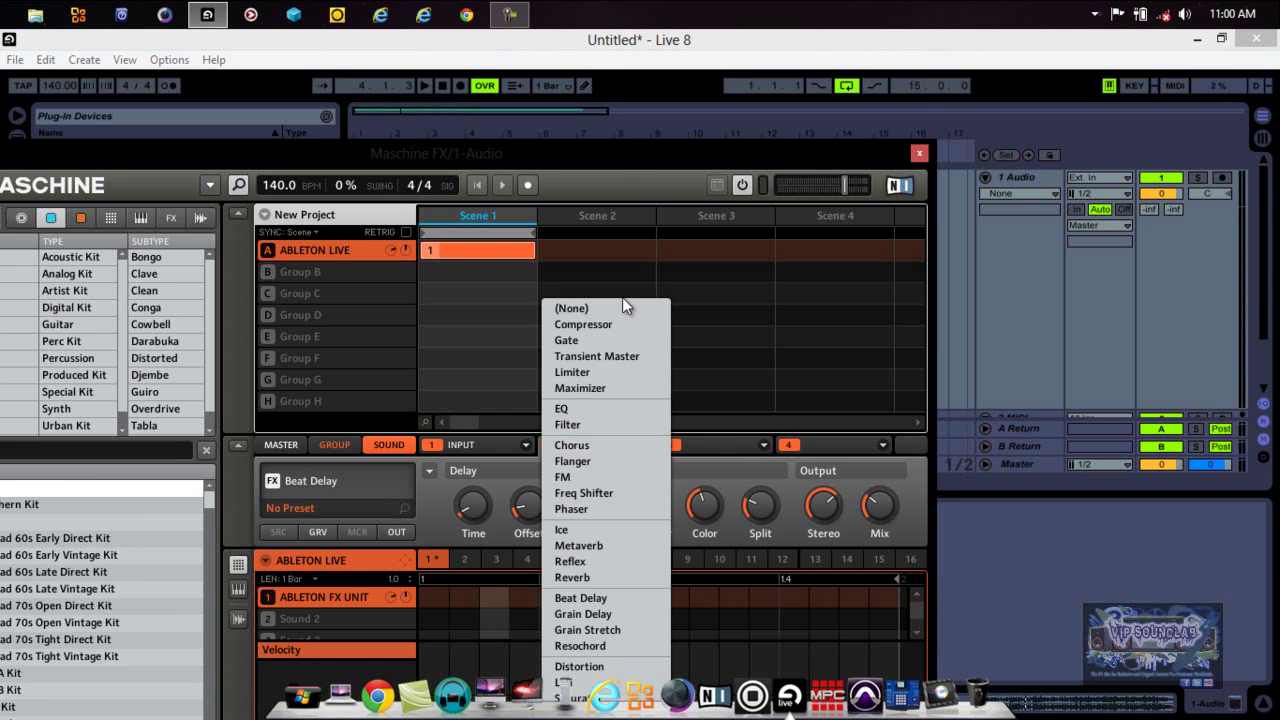
pyautogui.click(614, 158)
pyautogui.moveTo(614, 158); pyautogui.dragTo(600, 103)
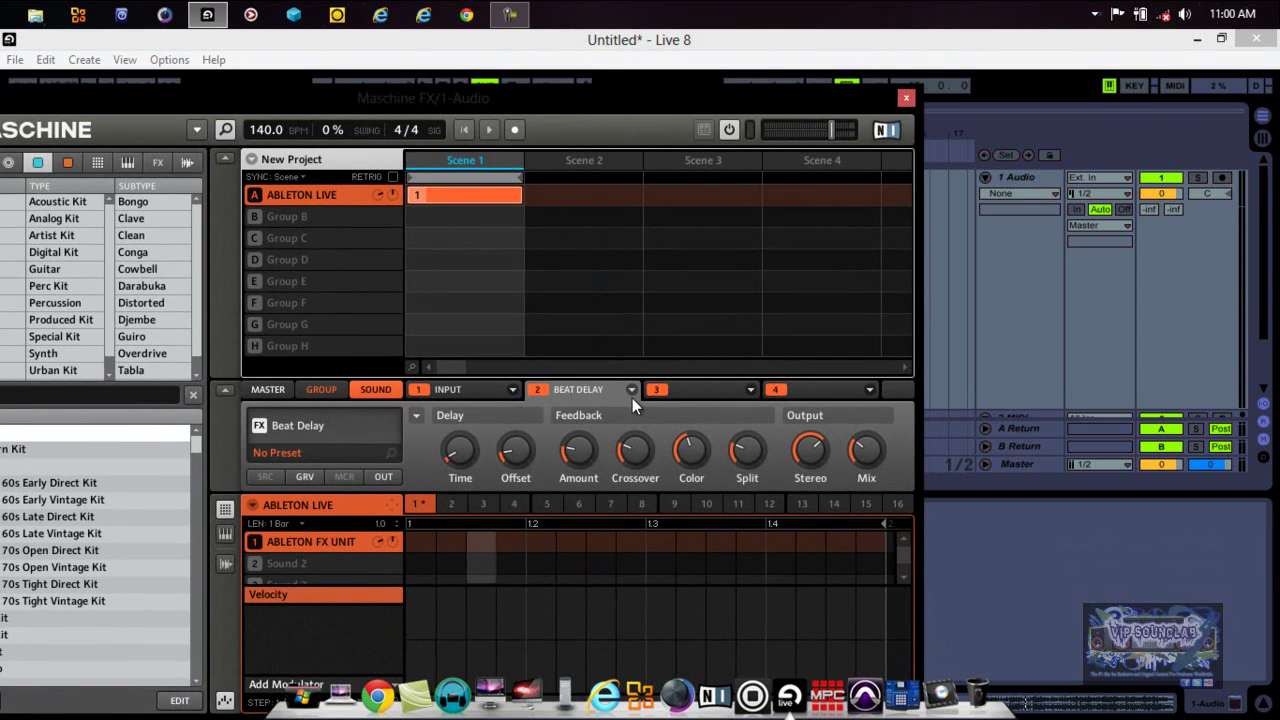
pyautogui.click(632, 390)
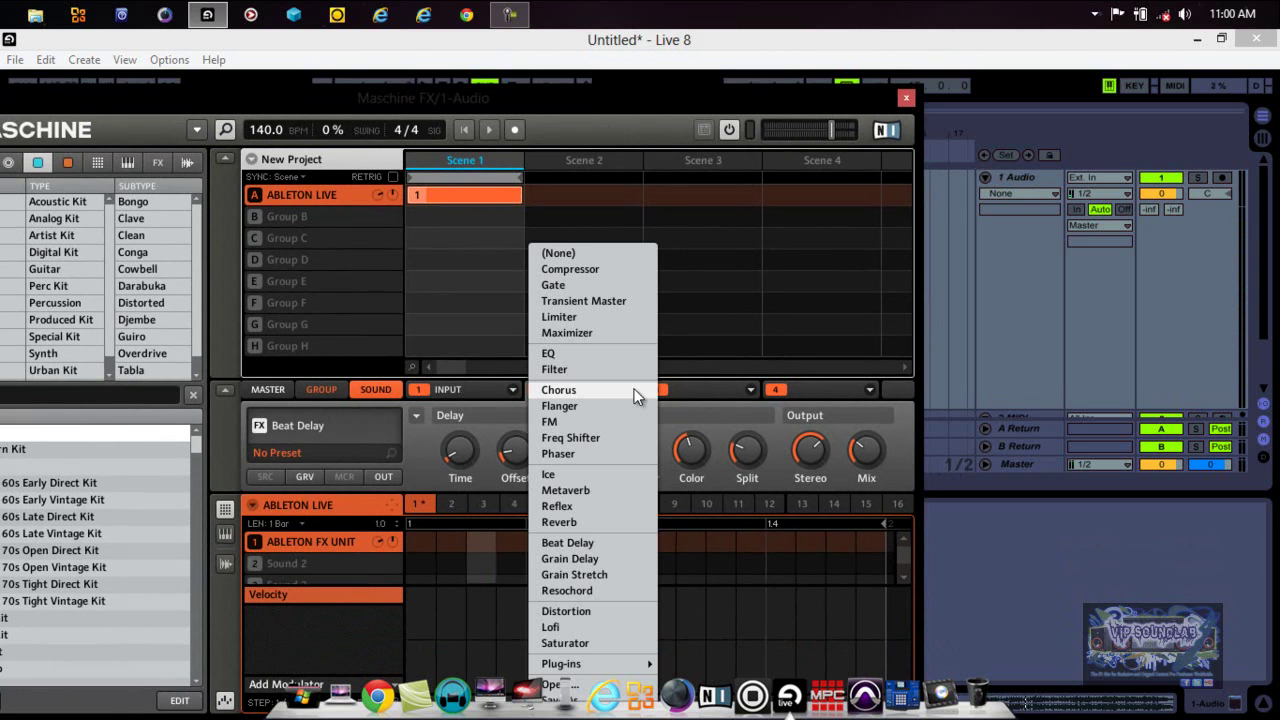
pyautogui.click(566, 455)
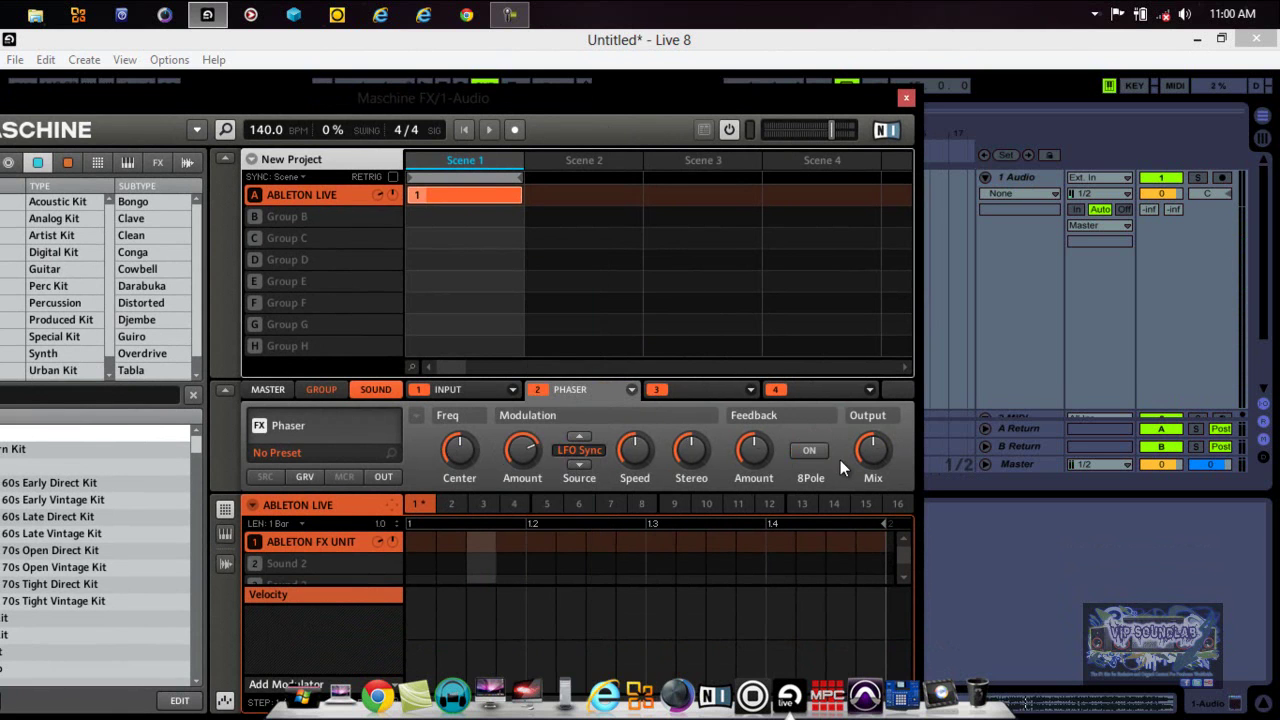
# Play the sample through the Phaser while adjusting its Mix and slowing the modulation Speed to 2/1, and stop playback.
pyautogui.moveTo(872, 452); pyautogui.dragTo(866, 495)
pyautogui.moveTo(570, 100); pyautogui.dragTo(576, 159)
pyautogui.click(422, 86)
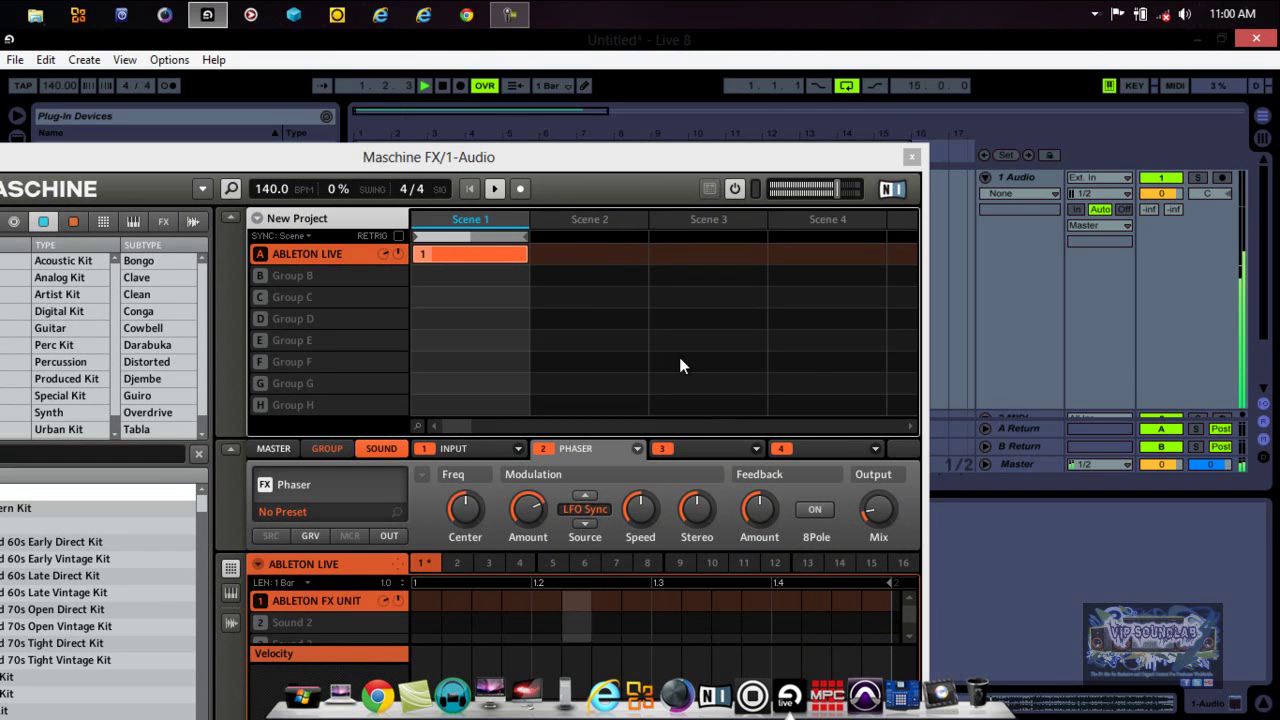
pyautogui.moveTo(876, 516)
pyautogui.moveTo(876, 516); pyautogui.dragTo(870, 486)
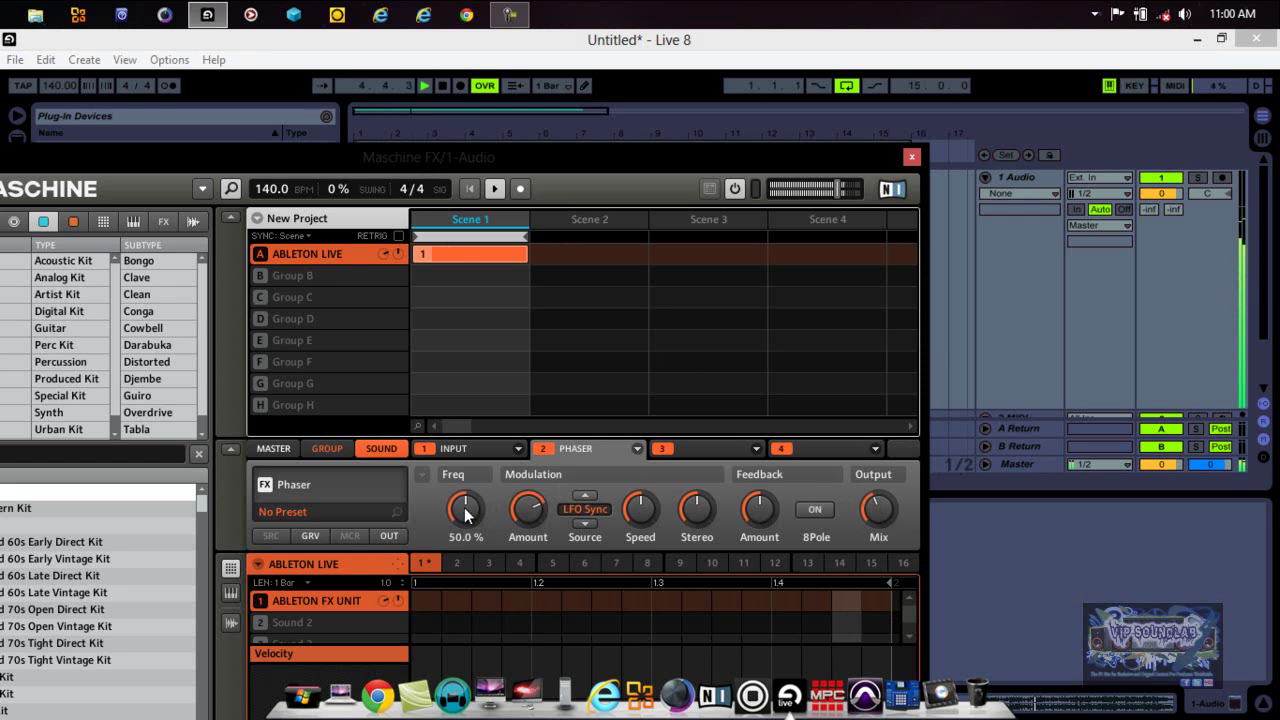
pyautogui.moveTo(649, 524)
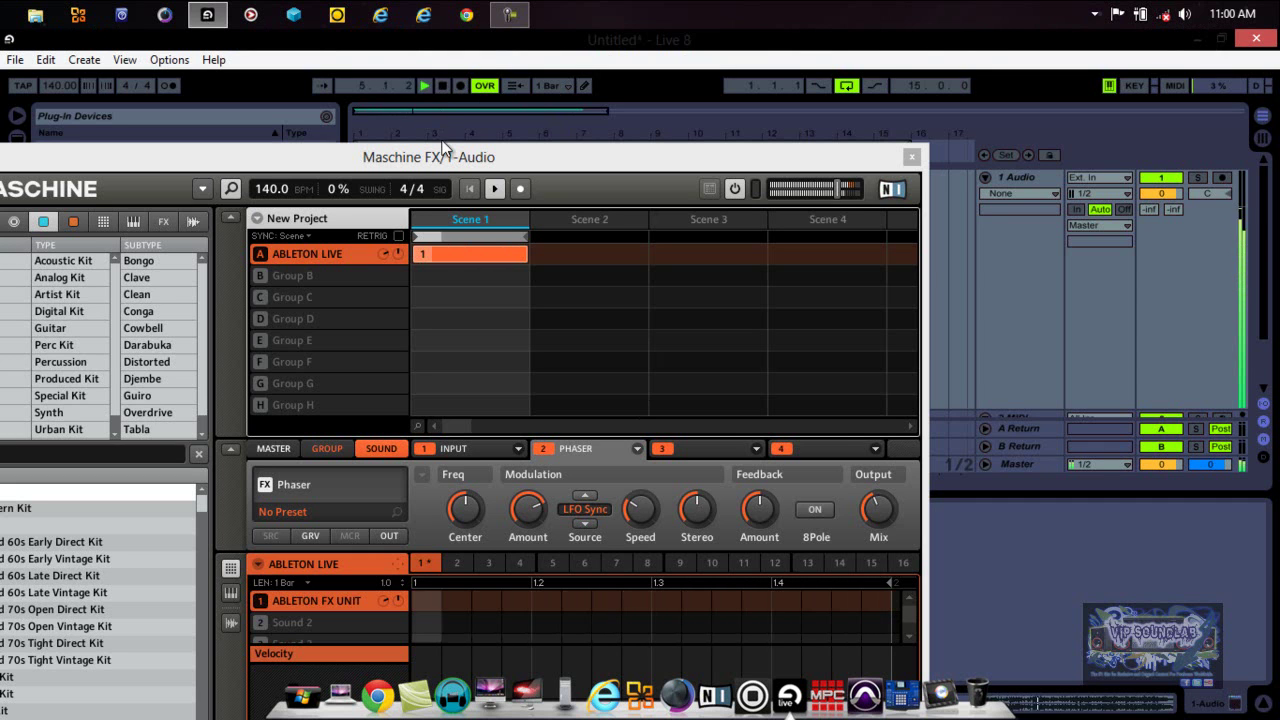
pyautogui.moveTo(472, 154); pyautogui.dragTo(523, 15)
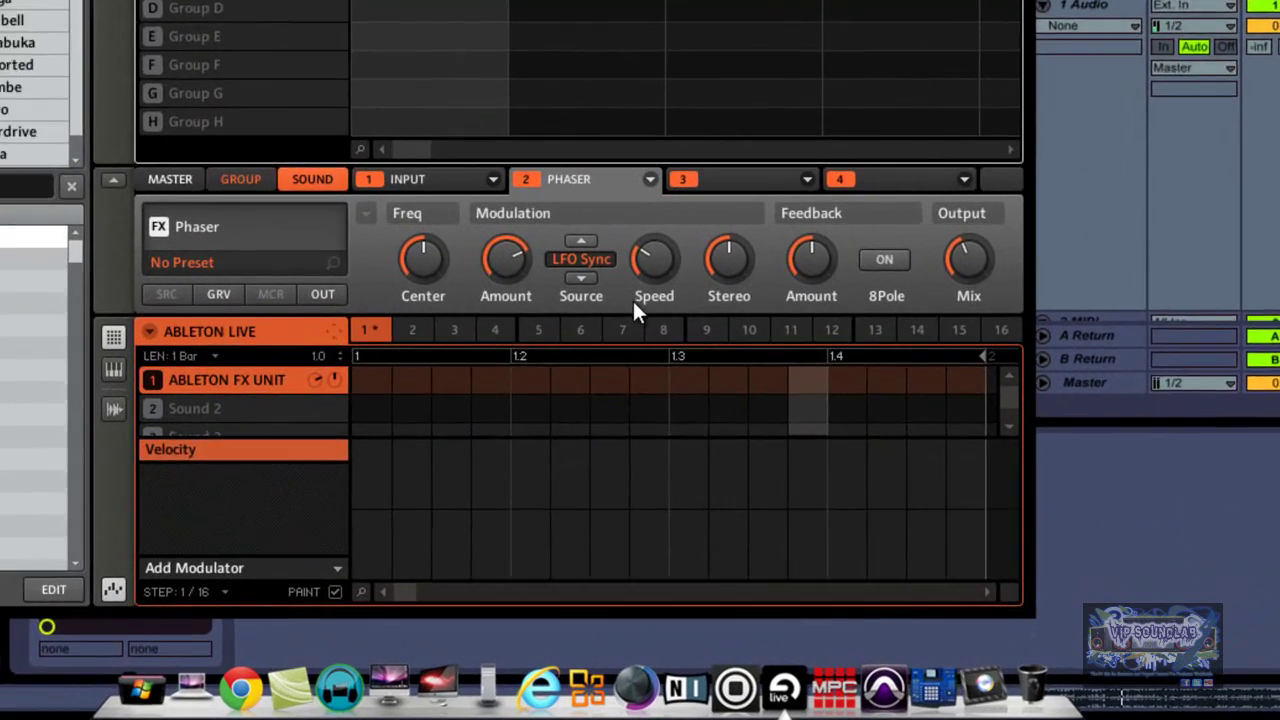
# Assign the Phaser's modulation Speed to Macro 1, modulation Amount to Macro 2 and output Mix to Macro 3.
pyautogui.moveTo(648, 255)
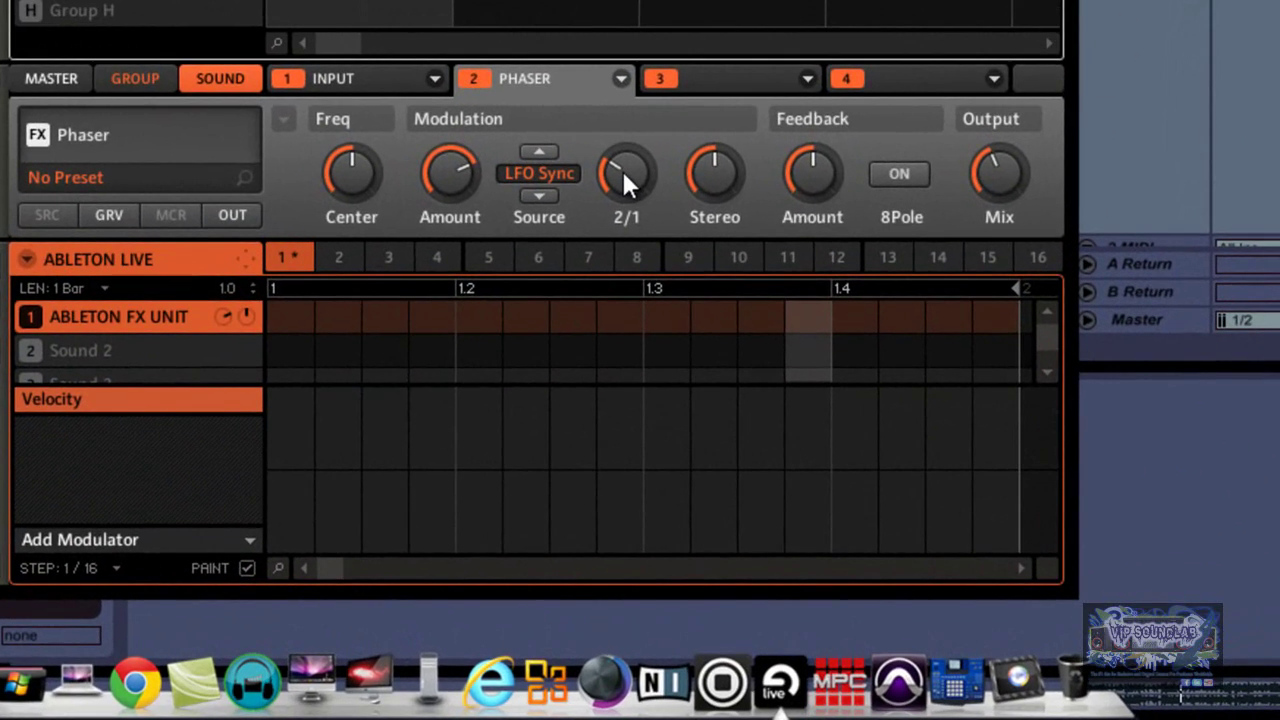
pyautogui.rightClick(621, 168)
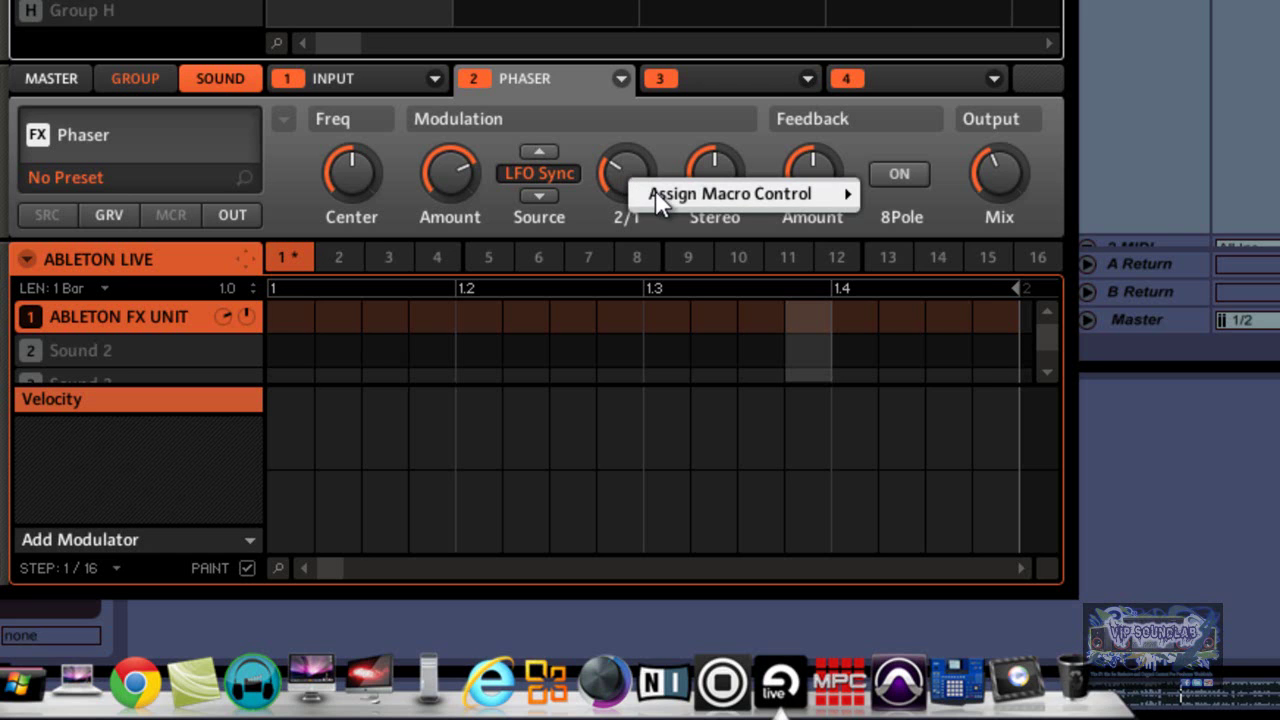
pyautogui.moveTo(760, 194)
pyautogui.click(906, 198)
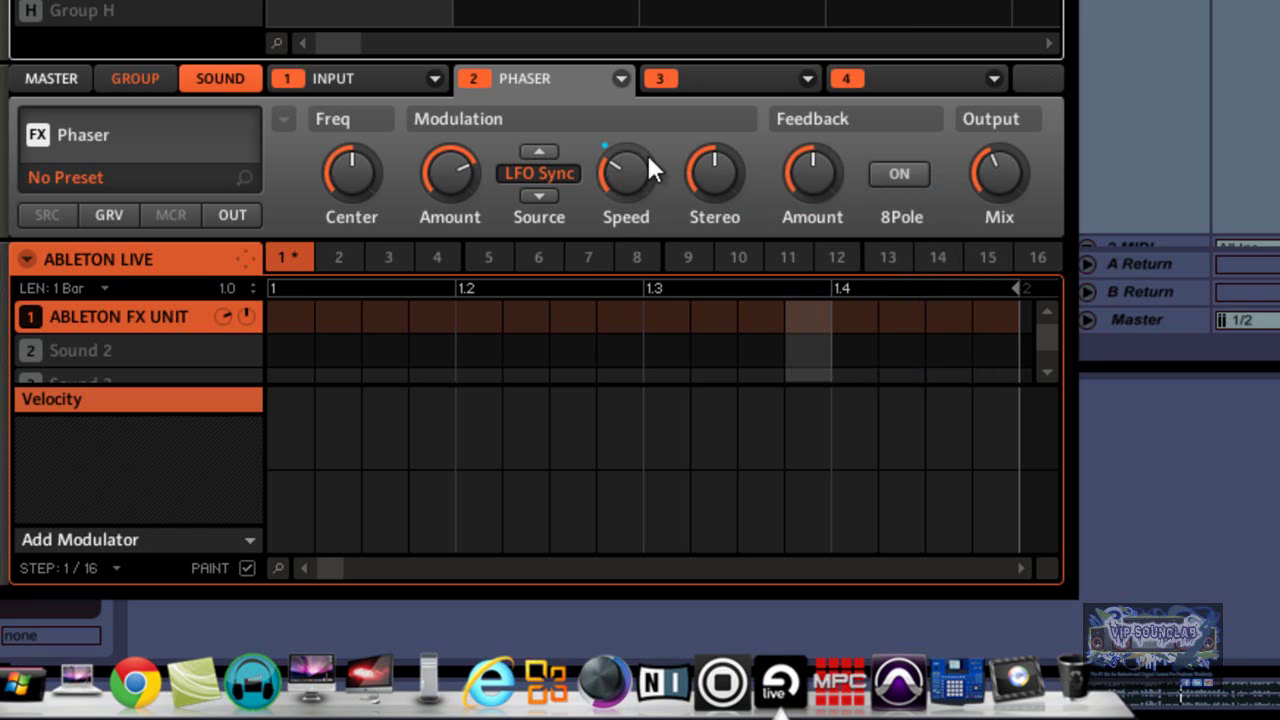
pyautogui.moveTo(460, 185)
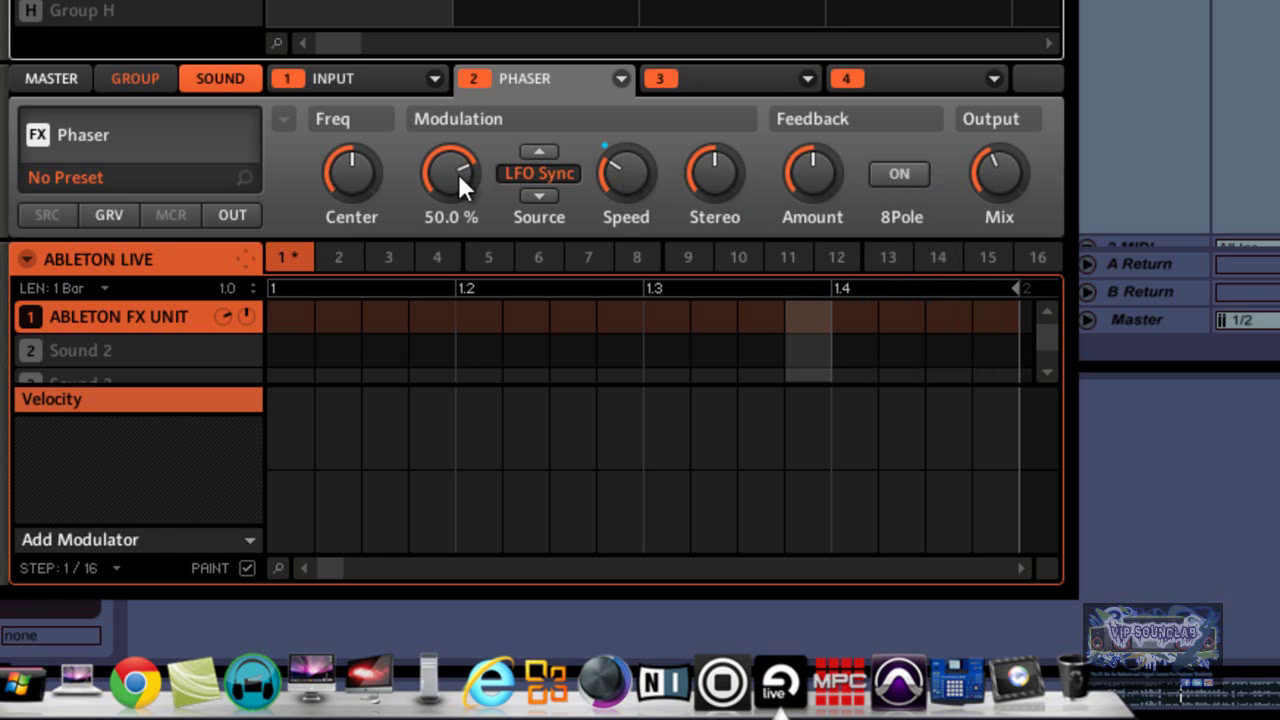
pyautogui.rightClick(452, 169)
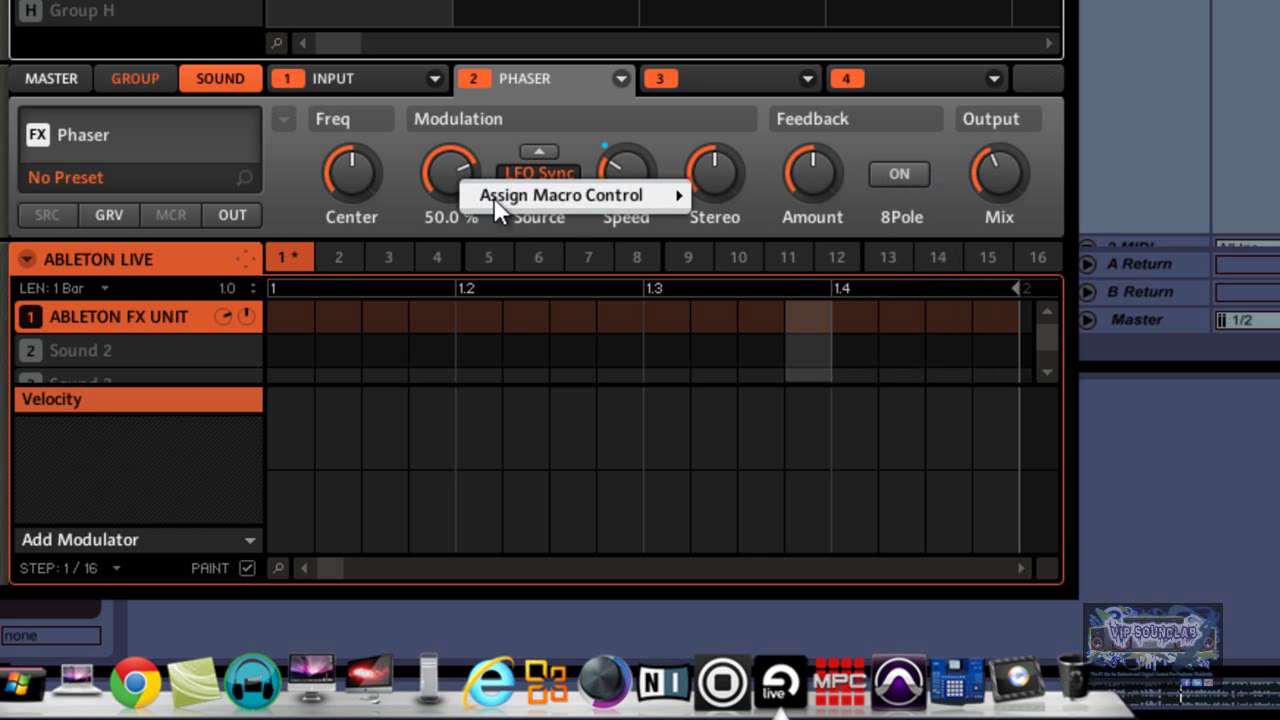
pyautogui.moveTo(692, 200)
pyautogui.click(745, 221)
pyautogui.rightClick(1001, 179)
pyautogui.moveTo(1018, 209)
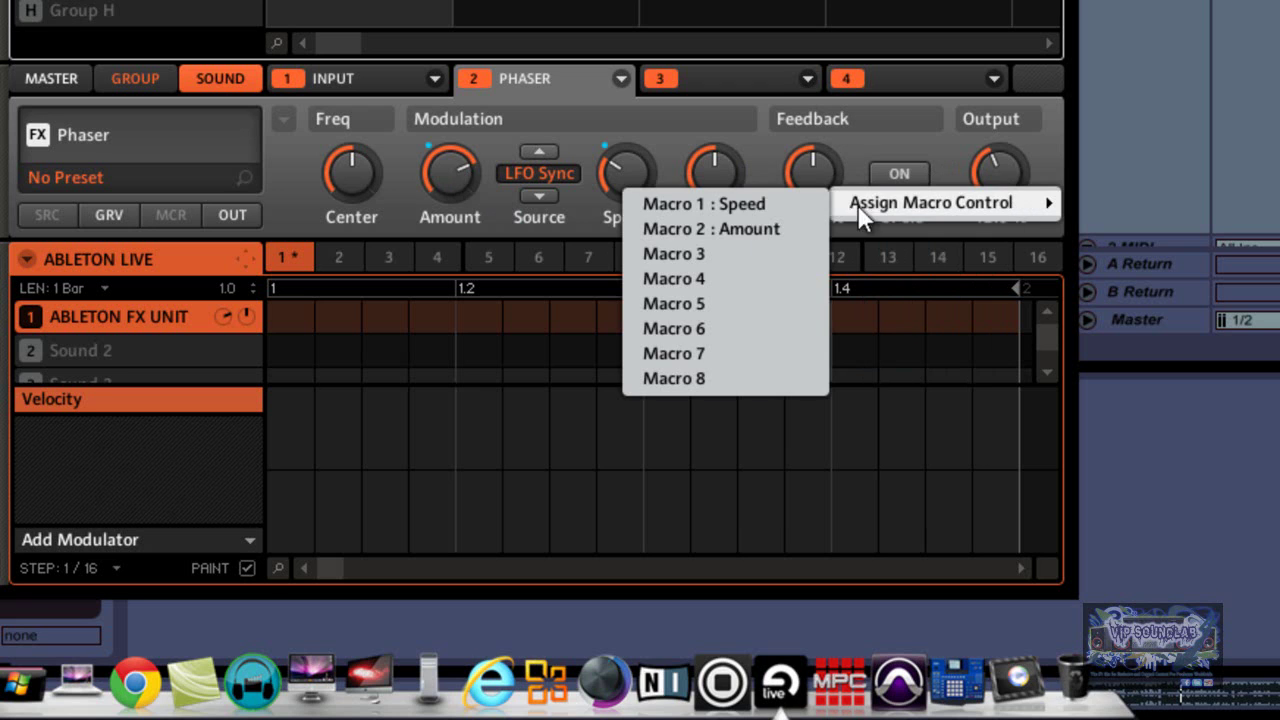
pyautogui.click(701, 255)
# Switch to the group level and add the Speed macro as a modulator for pattern 1.
pyautogui.click(133, 78)
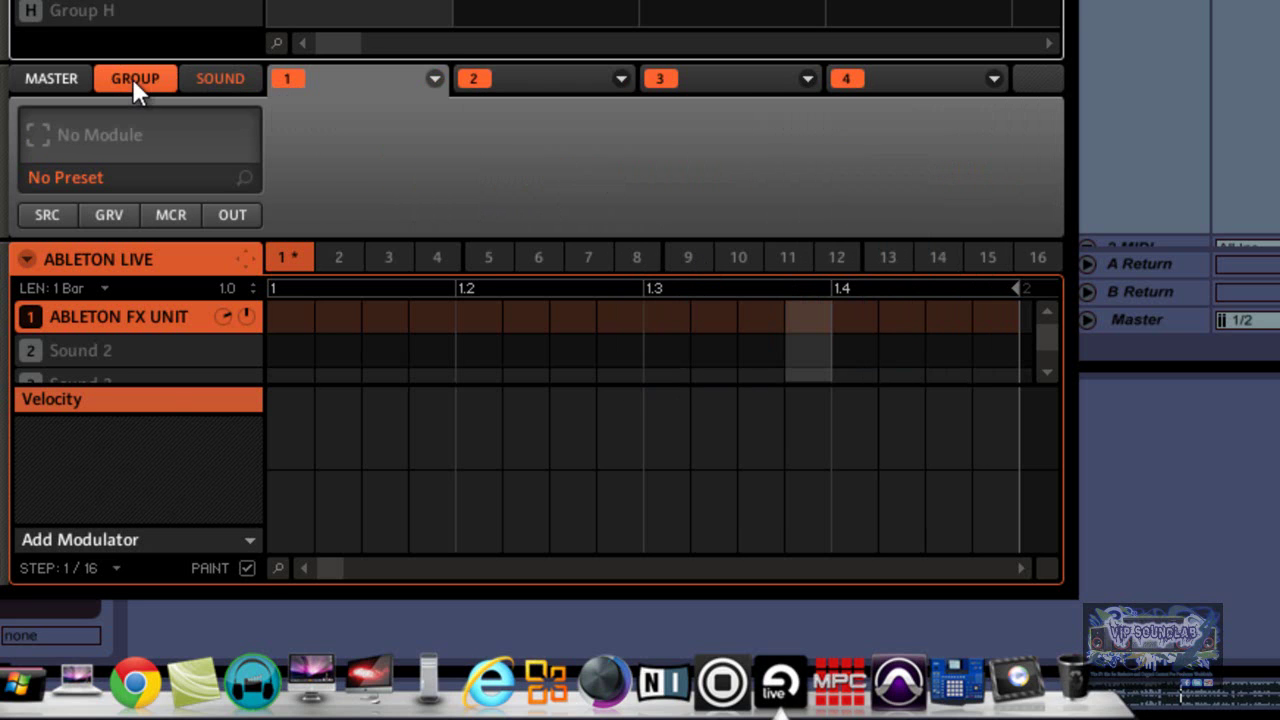
pyautogui.click(249, 537)
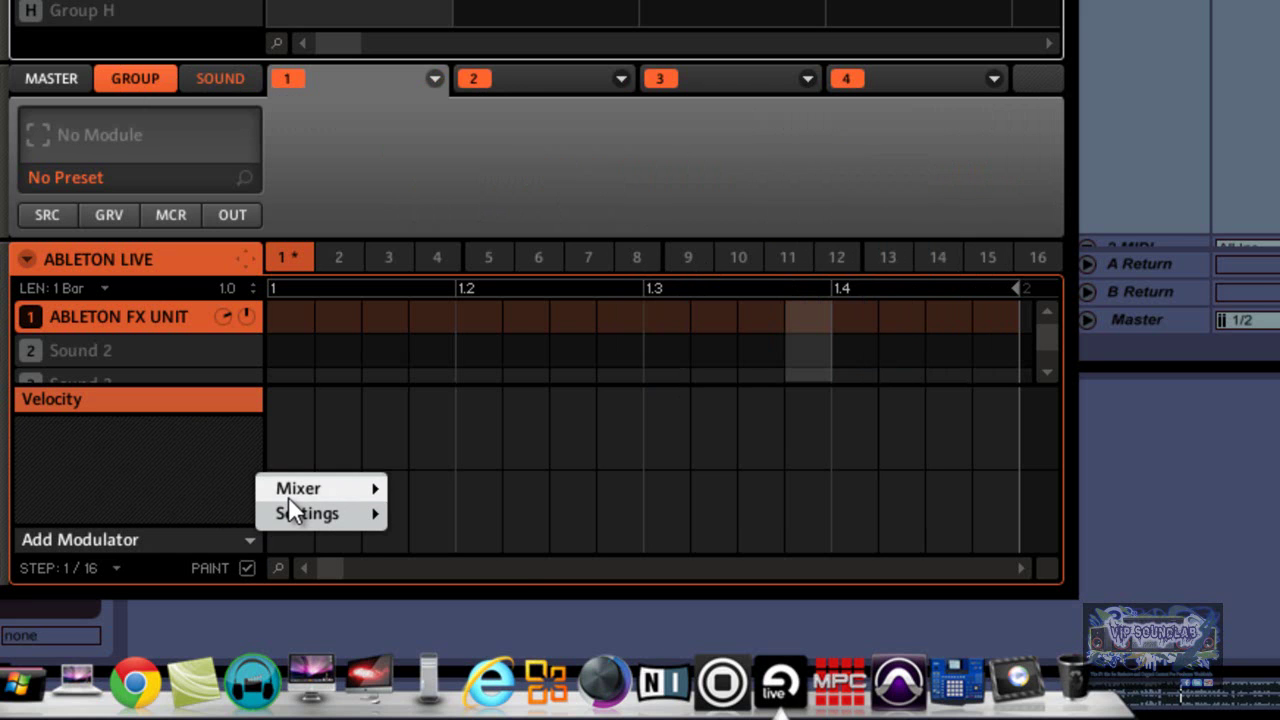
pyautogui.moveTo(288, 498)
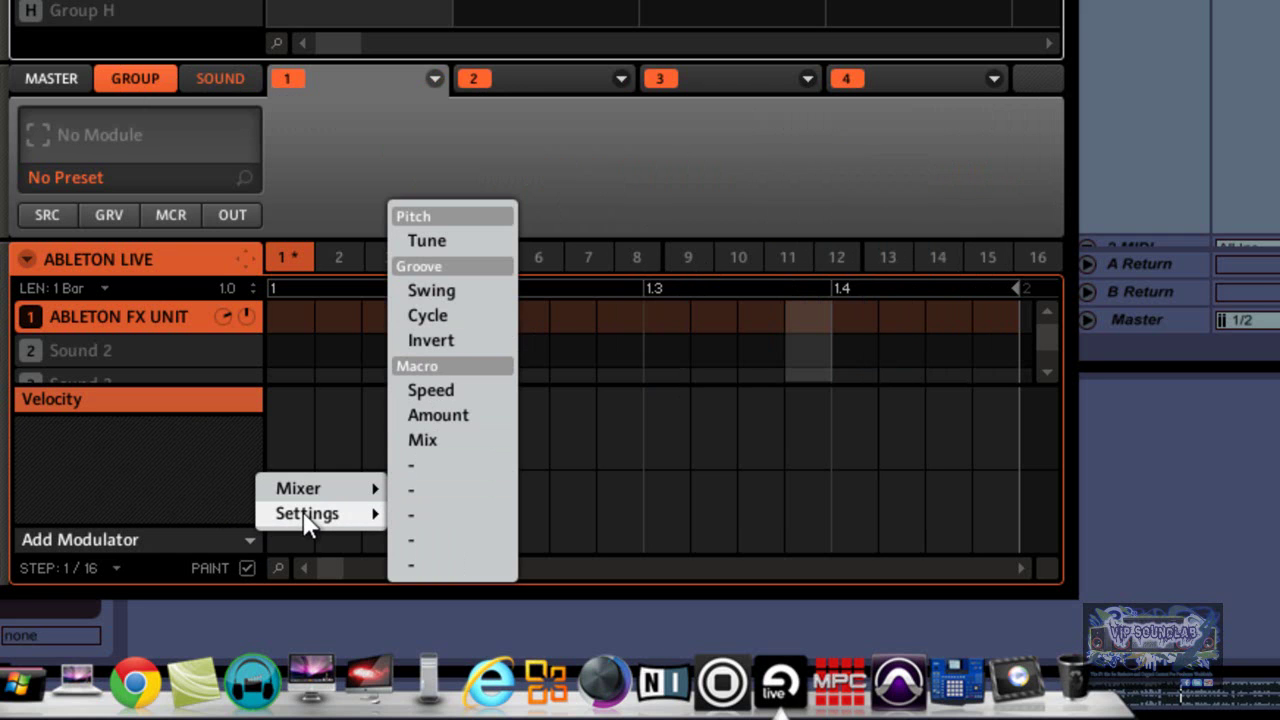
pyautogui.click(463, 390)
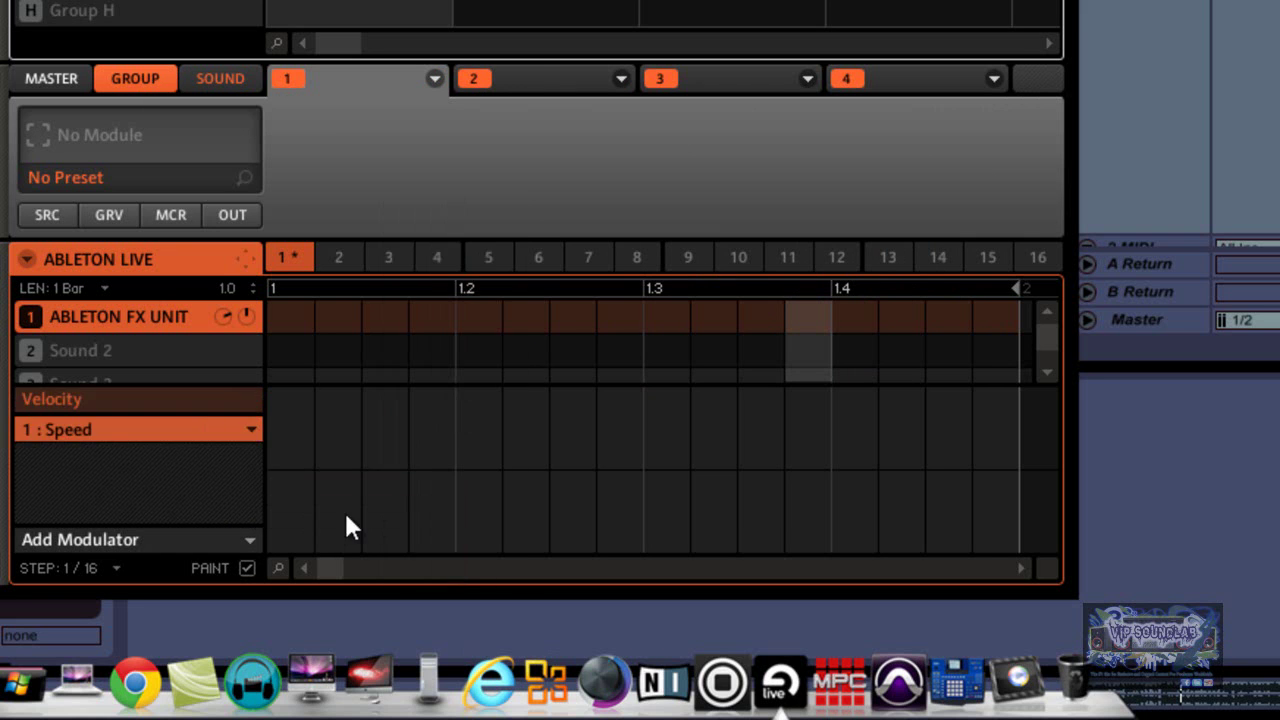
# Add the Amount and Mix macros as the second and third modulators for pattern 1.
pyautogui.click(249, 541)
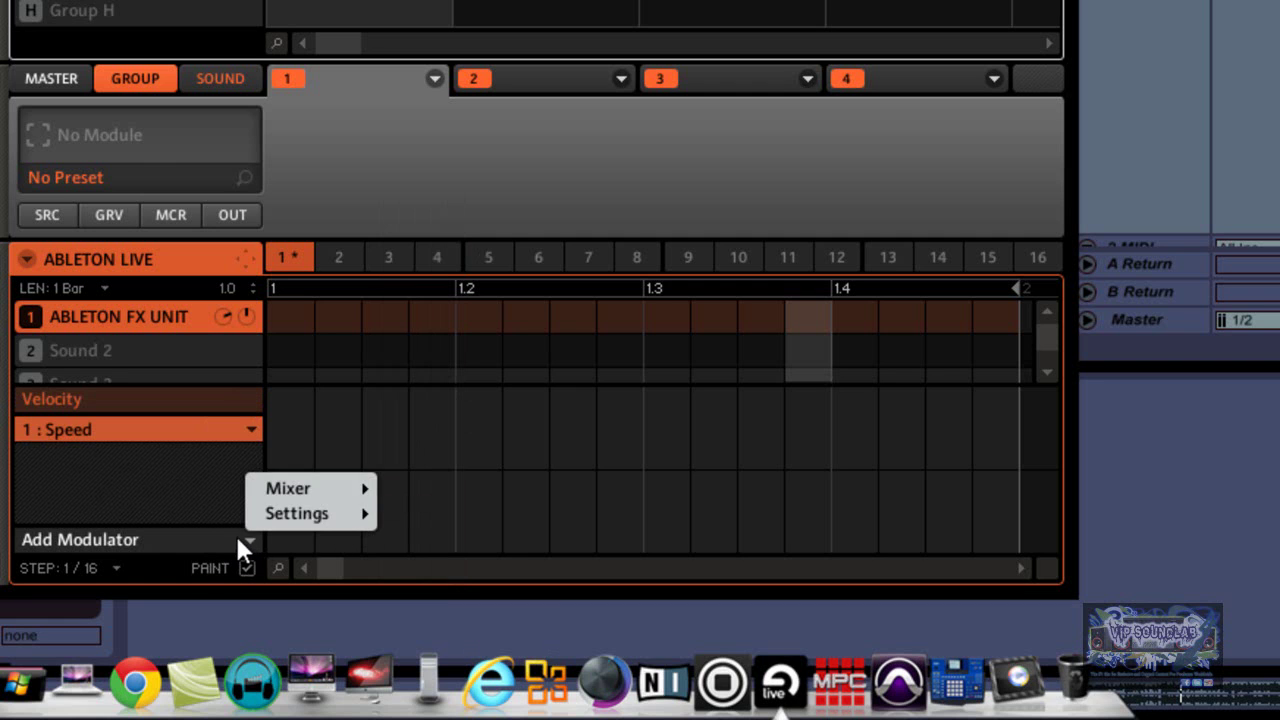
pyautogui.moveTo(315, 520)
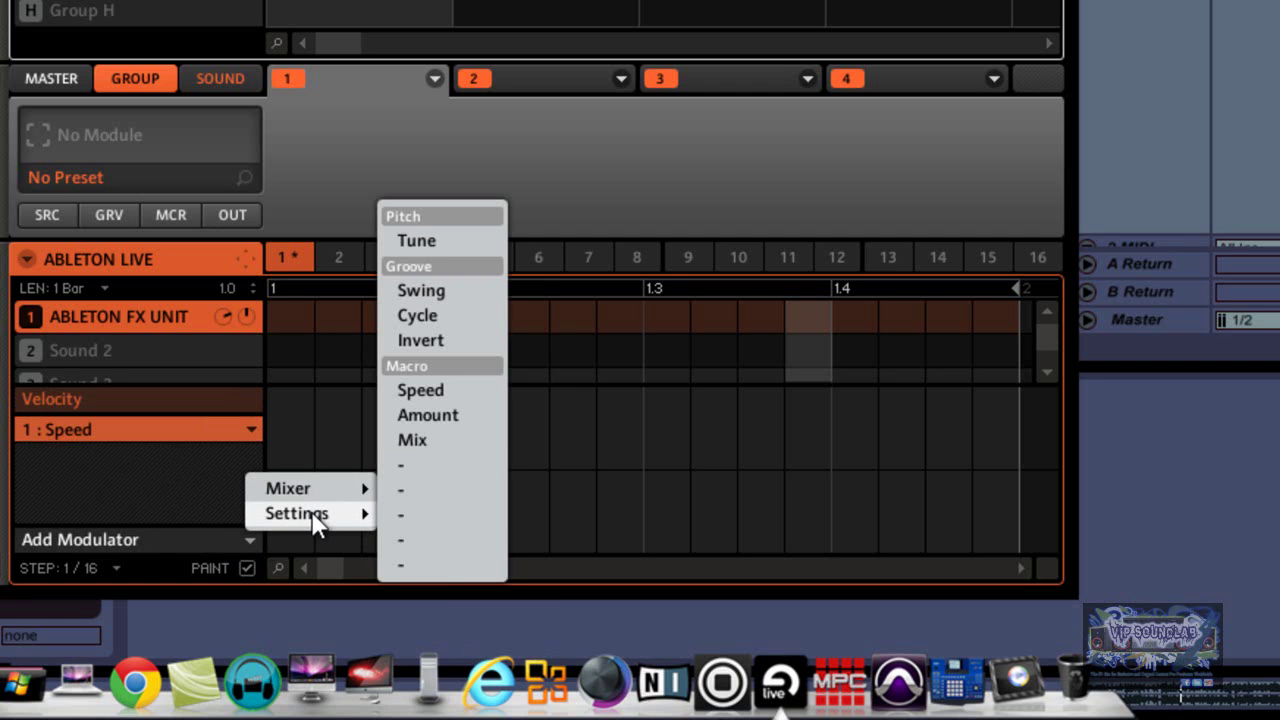
pyautogui.click(424, 416)
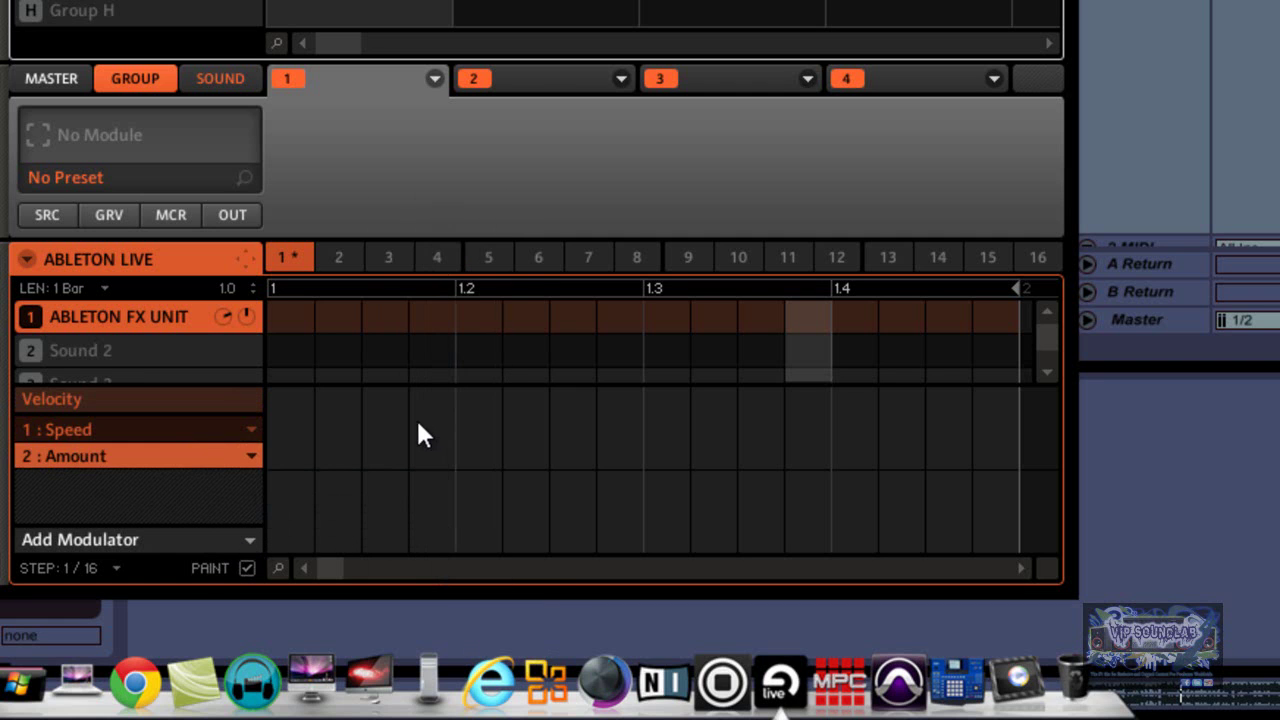
pyautogui.click(253, 537)
pyautogui.moveTo(325, 520)
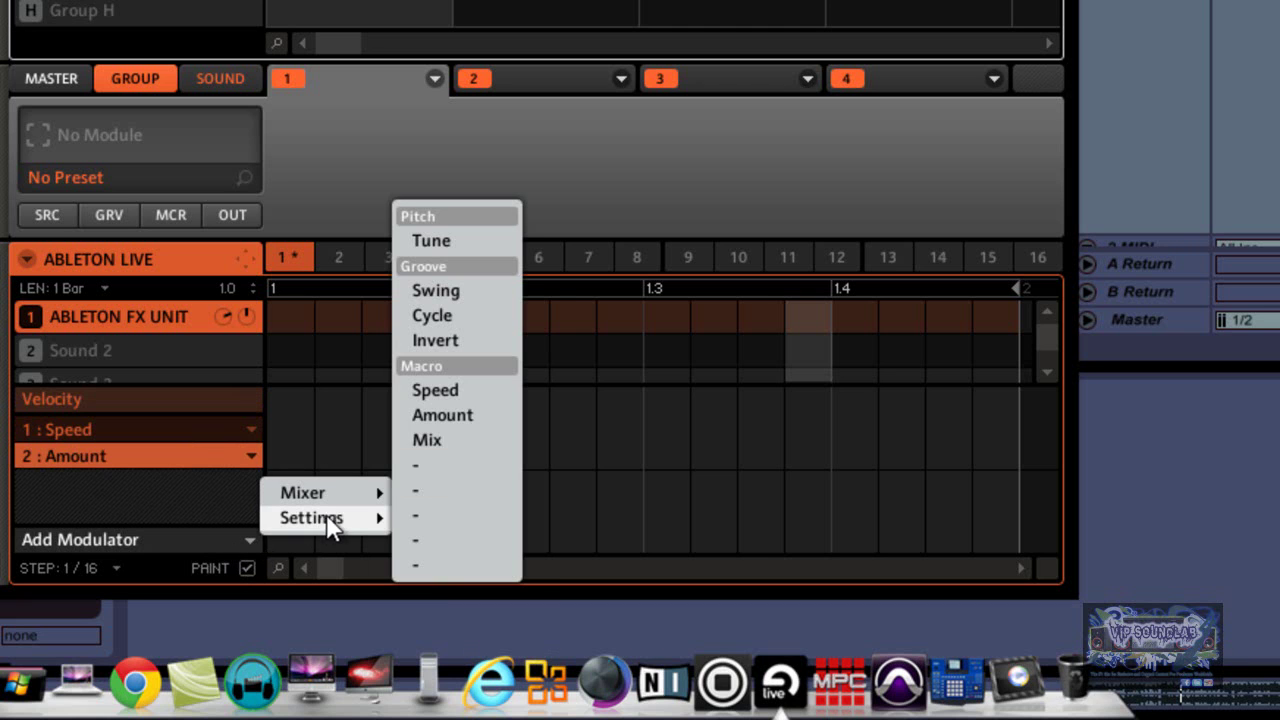
pyautogui.click(428, 440)
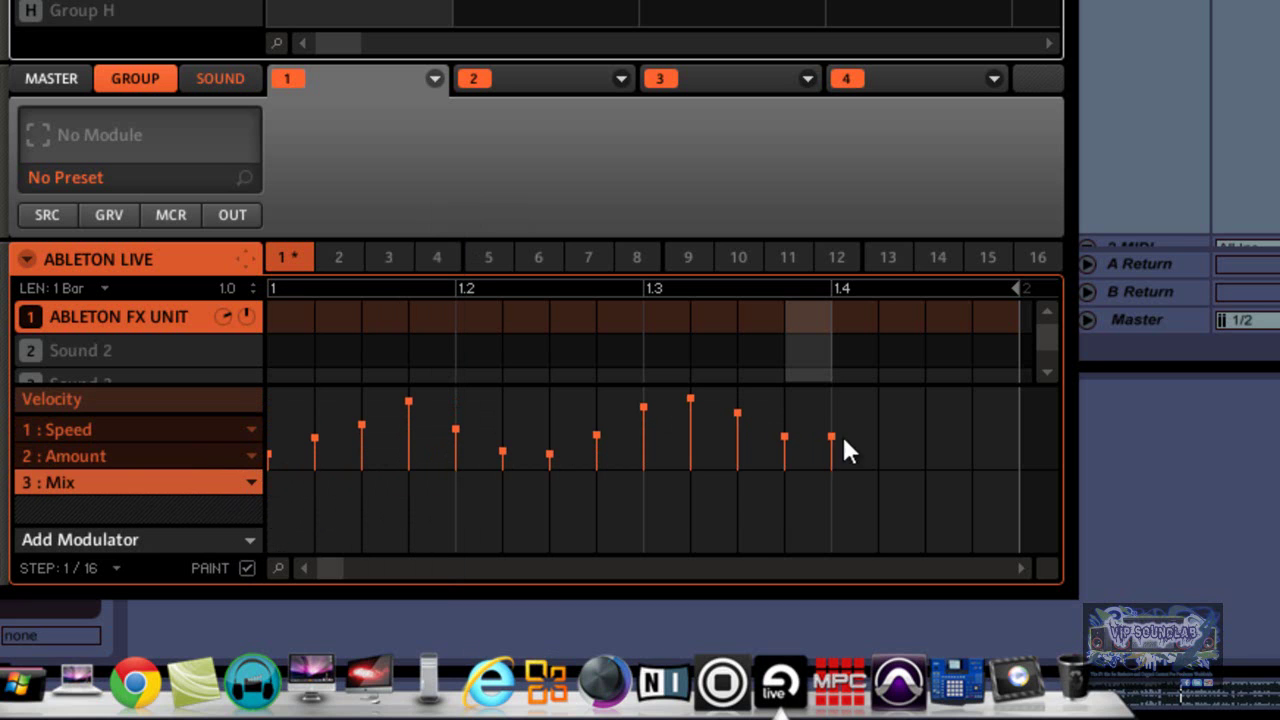
# Draw wave-shaped modulation curves across pattern 1 for the Mix, Amount and Speed modulators.
pyautogui.click(220, 456)
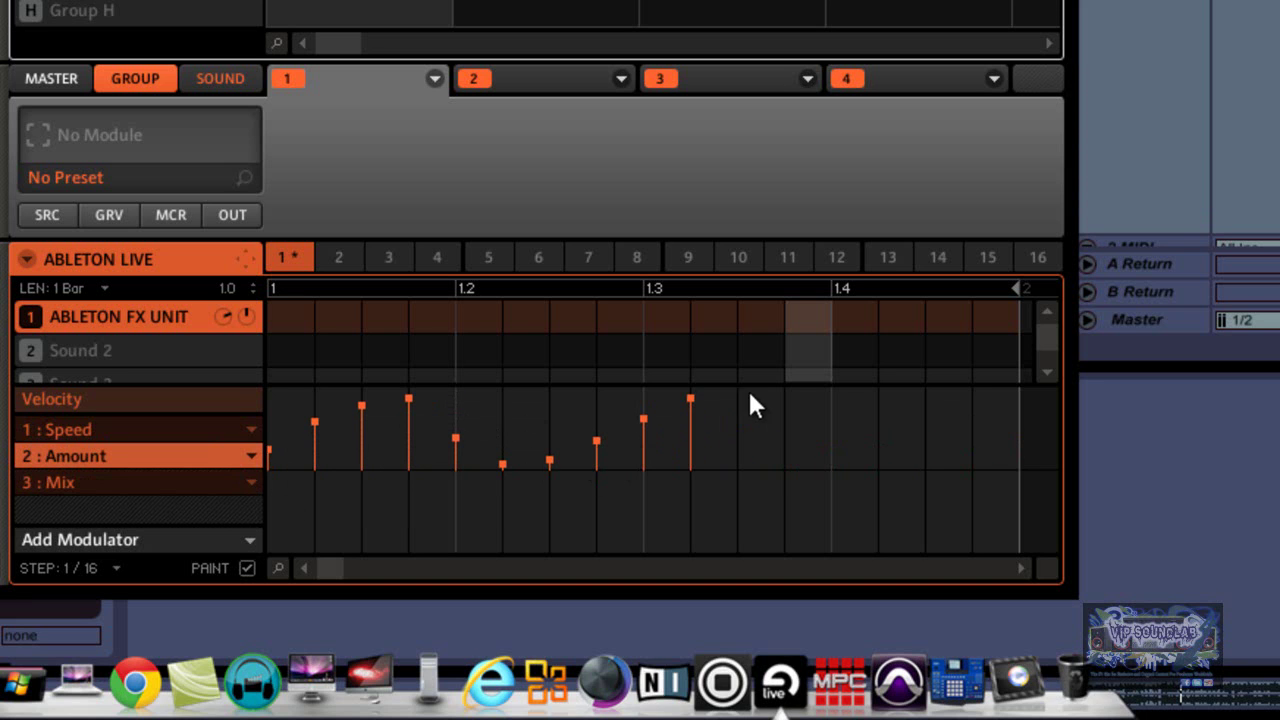
pyautogui.click(160, 433)
pyautogui.moveTo(285, 484)
pyautogui.mouseDown()
pyautogui.moveTo(310, 435)
pyautogui.moveTo(440, 420)
pyautogui.mouseUp()
pyautogui.moveTo(529, 444)
pyautogui.mouseDown()
pyautogui.moveTo(674, 443)
pyautogui.moveTo(807, 405)
pyautogui.moveTo(998, 427)
pyautogui.mouseUp()
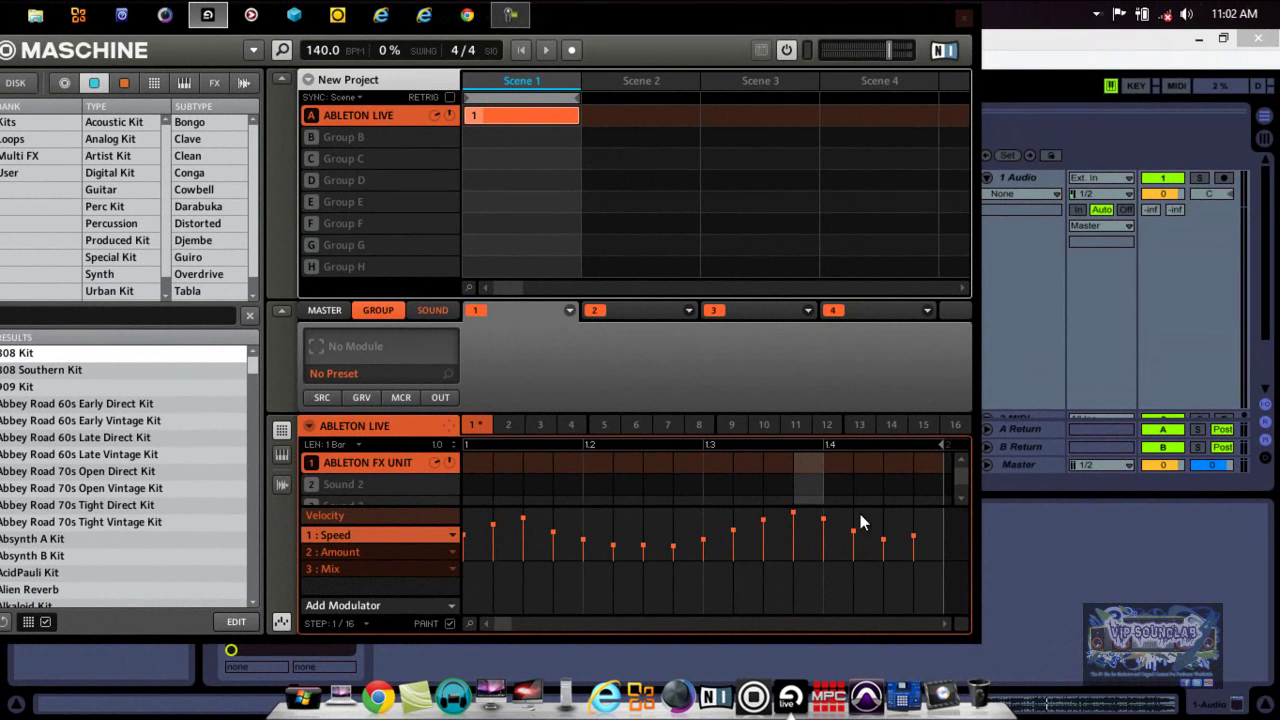
# Start playback of the Live arrangement and bring the pattern's modulation lanes back into view.
pyautogui.click(697, 31)
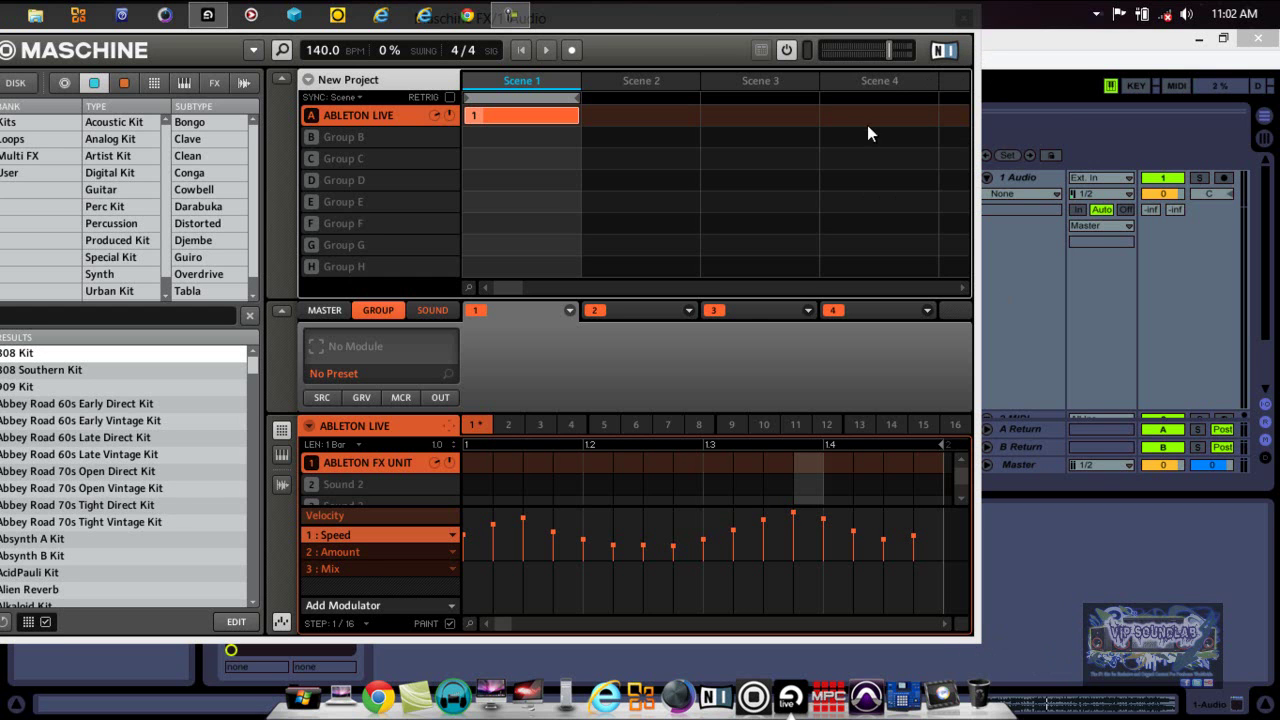
pyautogui.moveTo(741, 38); pyautogui.dragTo(701, 282)
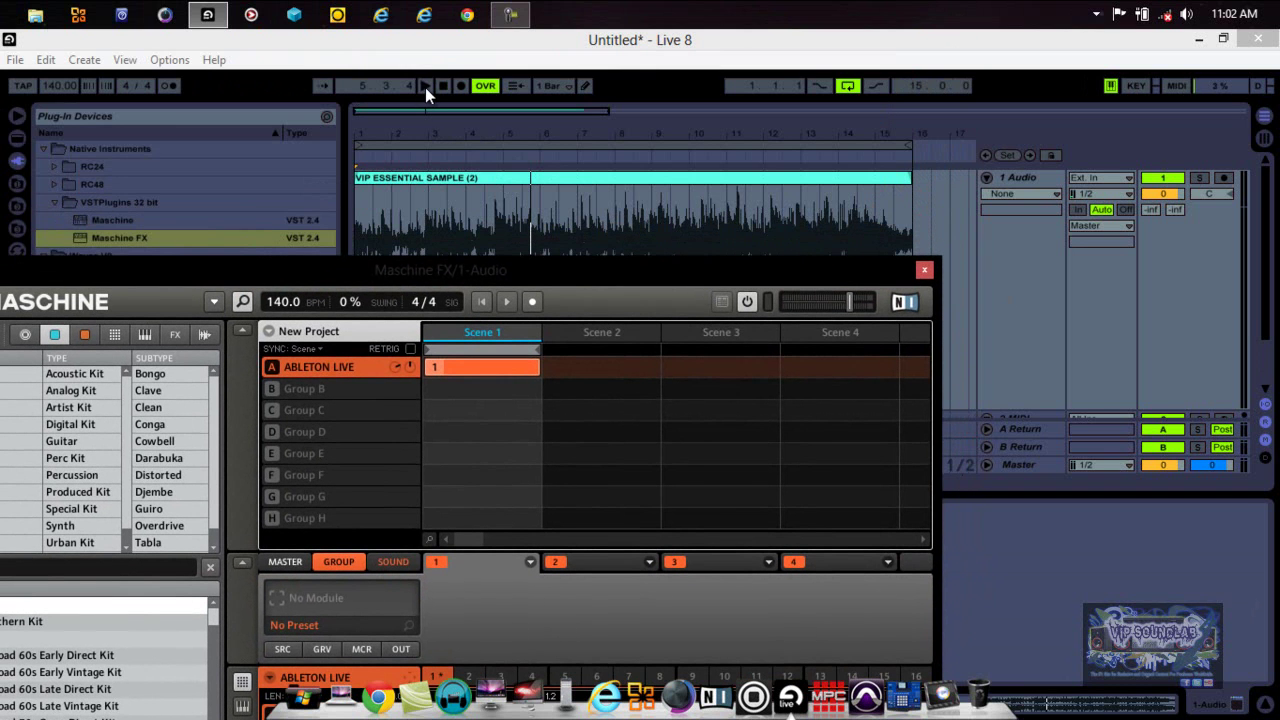
pyautogui.click(423, 87)
pyautogui.moveTo(536, 275); pyautogui.dragTo(543, 27)
pyautogui.moveTo(550, 38); pyautogui.dragTo(561, 53)
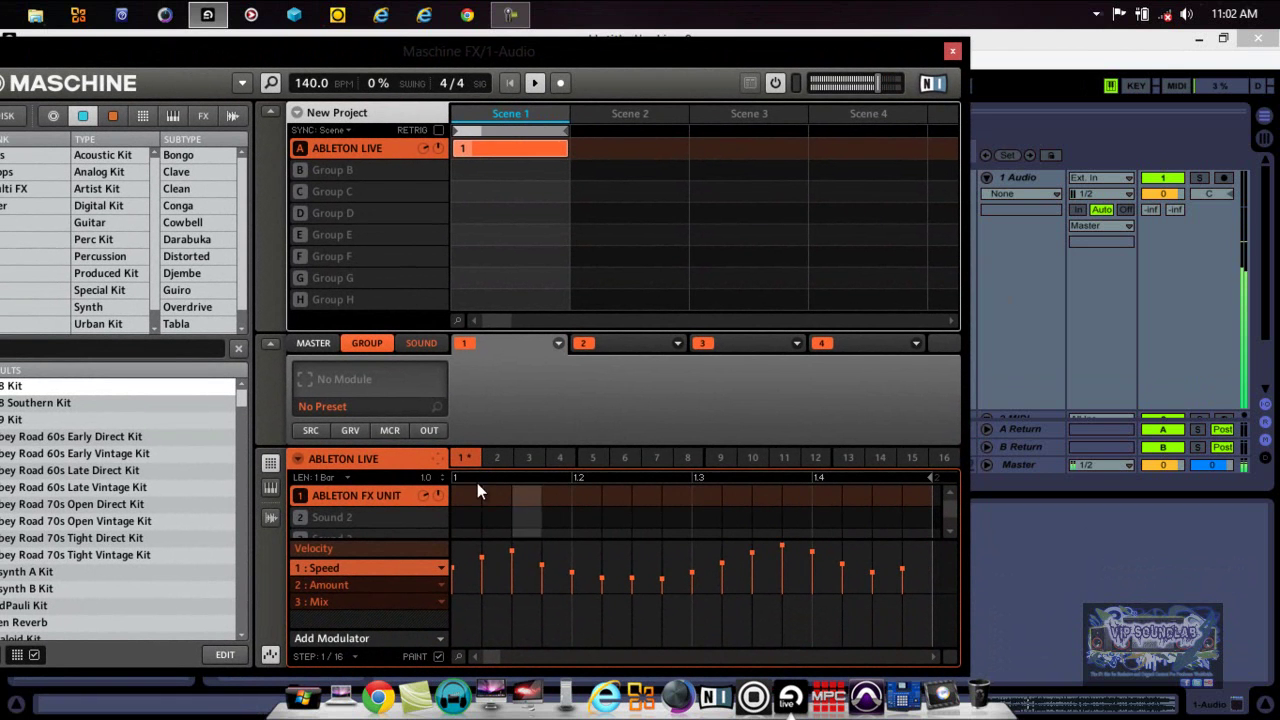
# Redraw the Mix modulation during playback, keeping its values near the centre line in the last part before a final rise.
pyautogui.click(442, 601)
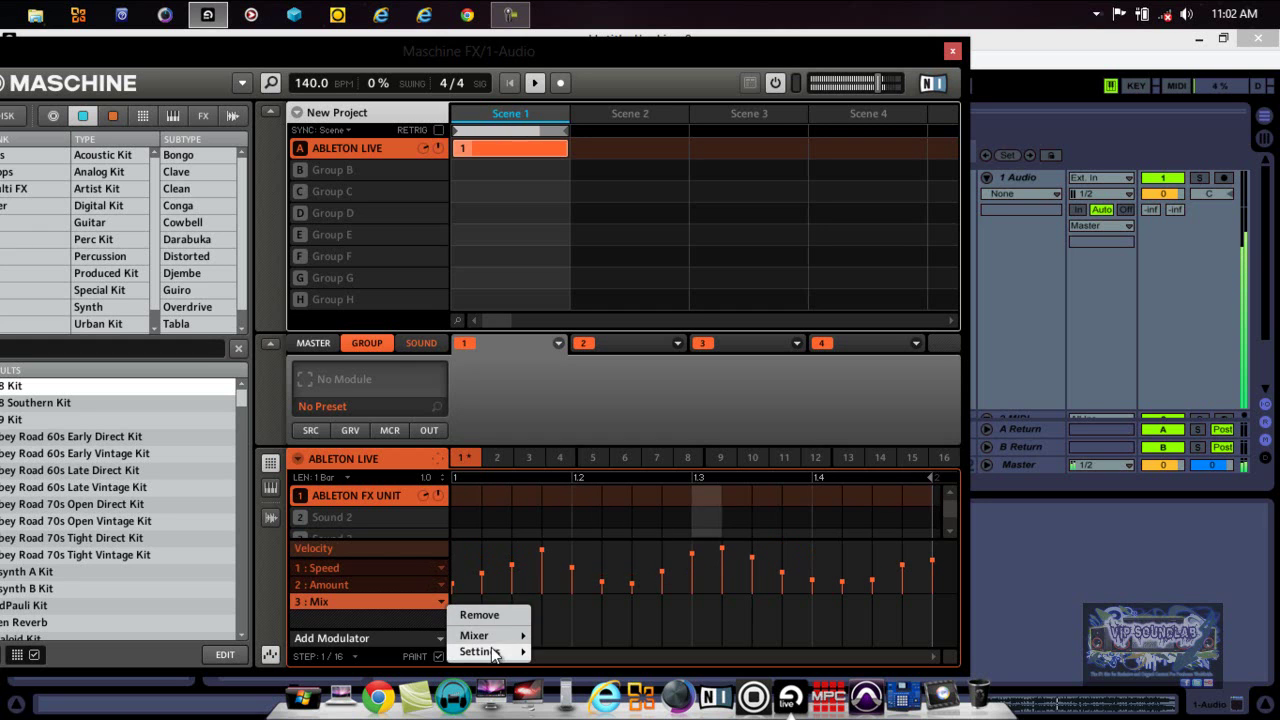
pyautogui.click(461, 566)
pyautogui.moveTo(457, 564)
pyautogui.mouseDown()
pyautogui.moveTo(493, 547)
pyautogui.moveTo(571, 563)
pyautogui.moveTo(741, 549)
pyautogui.moveTo(922, 591)
pyautogui.moveTo(815, 570)
pyautogui.moveTo(595, 600)
pyautogui.moveTo(532, 592)
pyautogui.moveTo(550, 642)
pyautogui.moveTo(657, 655)
pyautogui.moveTo(723, 602)
pyautogui.moveTo(798, 616)
pyautogui.moveTo(856, 662)
pyautogui.moveTo(910, 644)
pyautogui.moveTo(941, 604)
pyautogui.moveTo(889, 577)
pyautogui.moveTo(786, 558)
pyautogui.moveTo(702, 580)
pyautogui.moveTo(514, 571)
pyautogui.moveTo(461, 592)
pyautogui.moveTo(473, 597)
pyautogui.mouseUp()
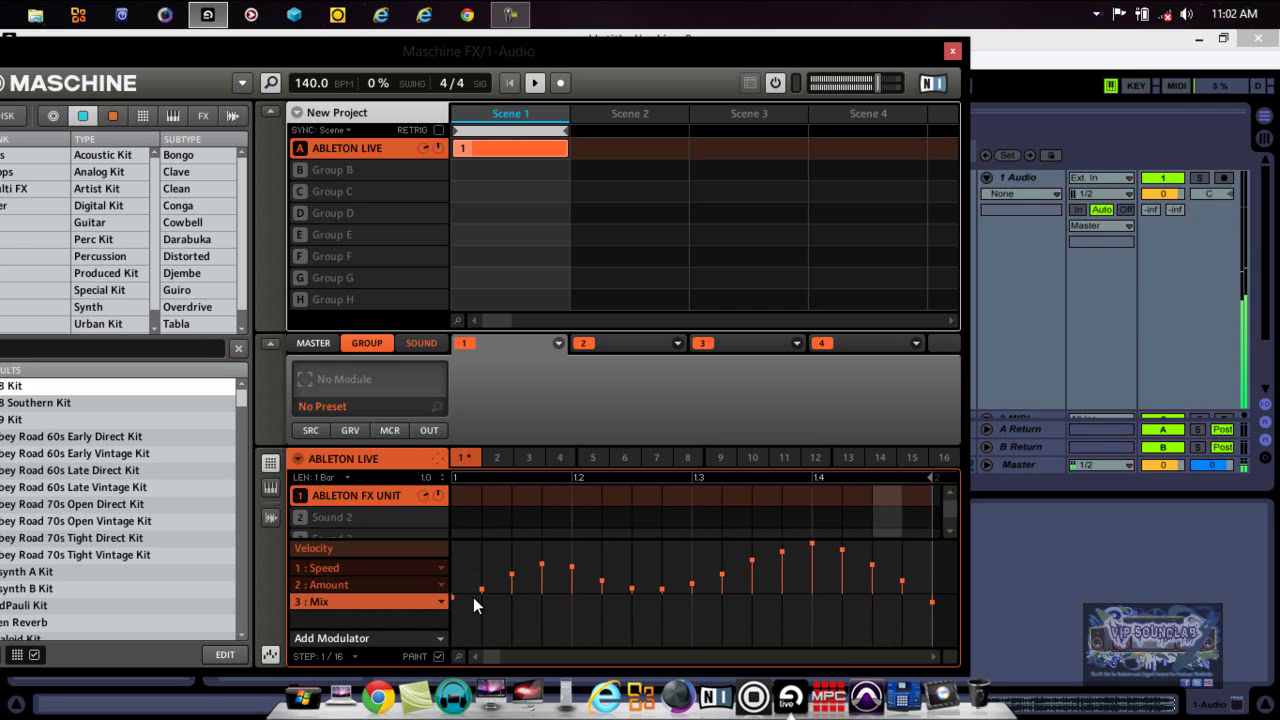
pyautogui.moveTo(752, 591)
pyautogui.mouseDown()
pyautogui.moveTo(924, 590)
pyautogui.moveTo(931, 561)
pyautogui.moveTo(915, 570)
pyautogui.mouseUp()
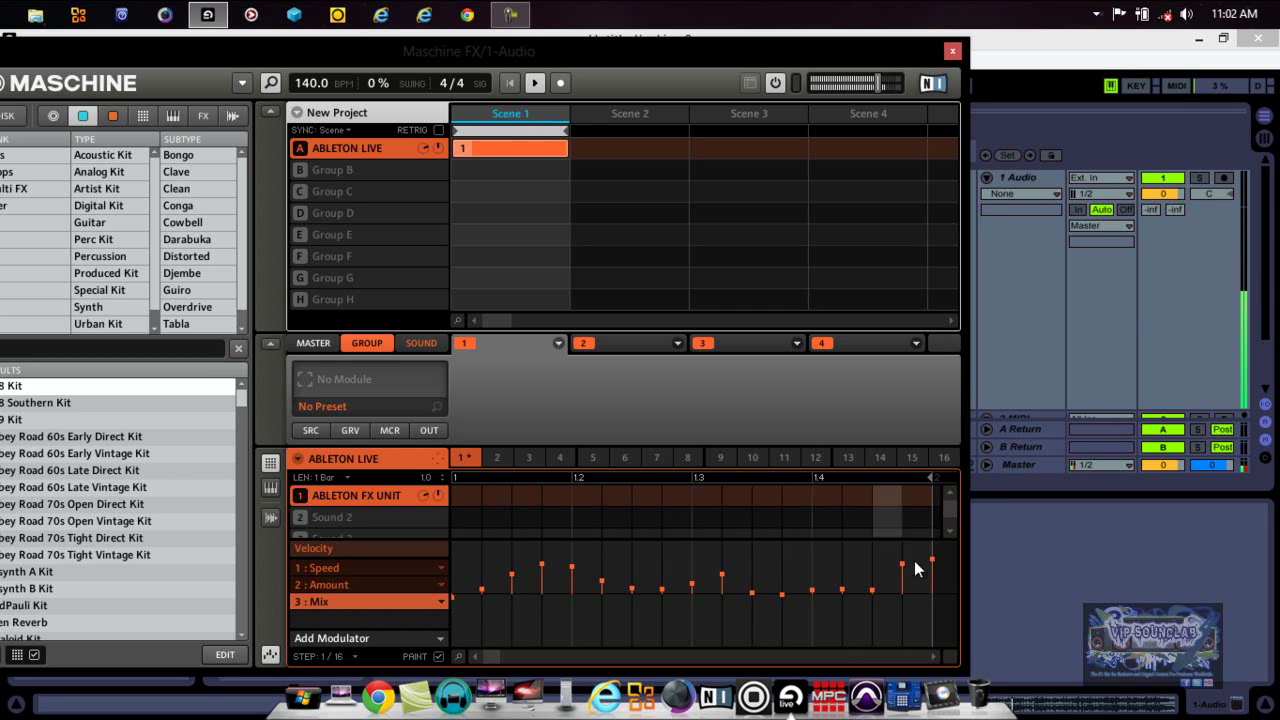
# Redraw the Amount and Mix modulation with curves that dip to the minimum in the middle of the pattern.
pyautogui.click(440, 584)
pyautogui.moveTo(462, 578)
pyautogui.mouseDown()
pyautogui.moveTo(672, 595)
pyautogui.moveTo(789, 574)
pyautogui.moveTo(933, 588)
pyautogui.moveTo(697, 591)
pyautogui.moveTo(463, 616)
pyautogui.moveTo(529, 612)
pyautogui.moveTo(769, 646)
pyautogui.moveTo(883, 629)
pyautogui.moveTo(942, 588)
pyautogui.mouseUp()
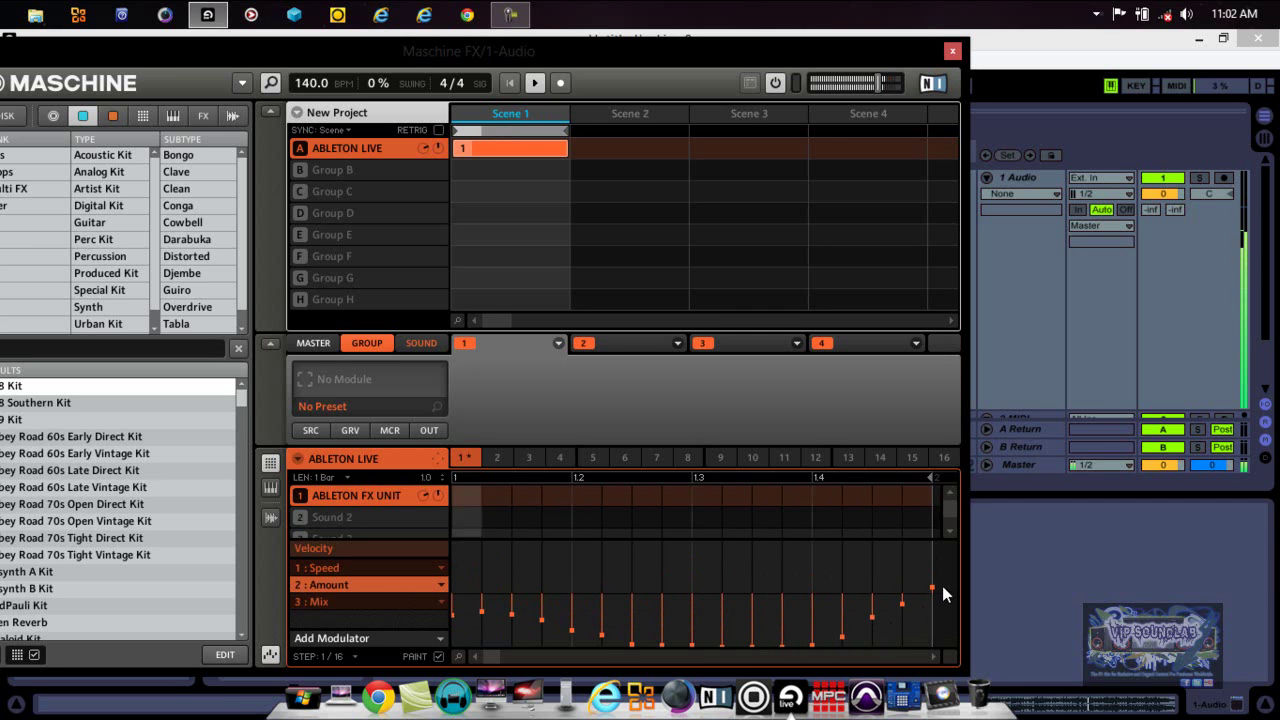
pyautogui.click(441, 602)
pyautogui.moveTo(480, 597)
pyautogui.mouseDown()
pyautogui.moveTo(579, 611)
pyautogui.moveTo(617, 633)
pyautogui.moveTo(716, 650)
pyautogui.moveTo(801, 647)
pyautogui.moveTo(906, 604)
pyautogui.mouseUp()
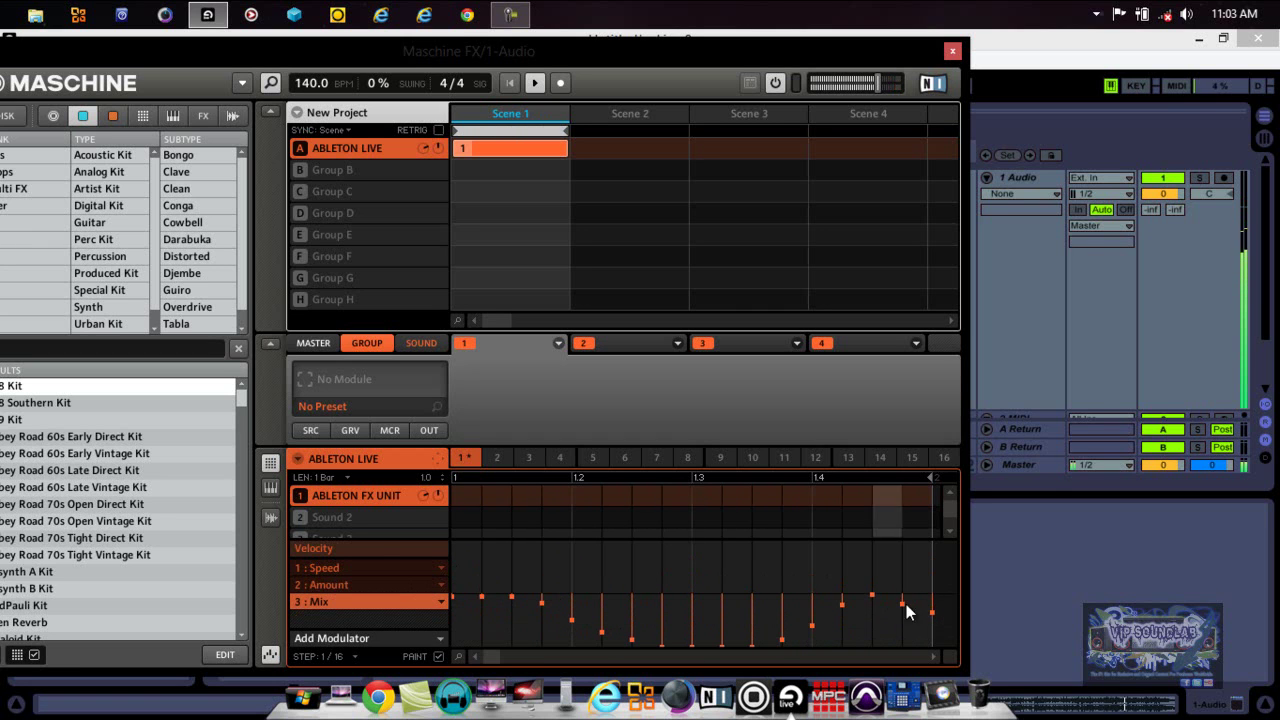
# Redraw the Speed modulation as a rising ramp and the Amount modulation as a falling ramp.
pyautogui.click(432, 567)
pyautogui.moveTo(458, 606)
pyautogui.mouseDown()
pyautogui.moveTo(589, 644)
pyautogui.moveTo(786, 619)
pyautogui.moveTo(919, 570)
pyautogui.moveTo(875, 574)
pyautogui.moveTo(919, 534)
pyautogui.moveTo(866, 526)
pyautogui.moveTo(682, 579)
pyautogui.moveTo(522, 646)
pyautogui.mouseUp()
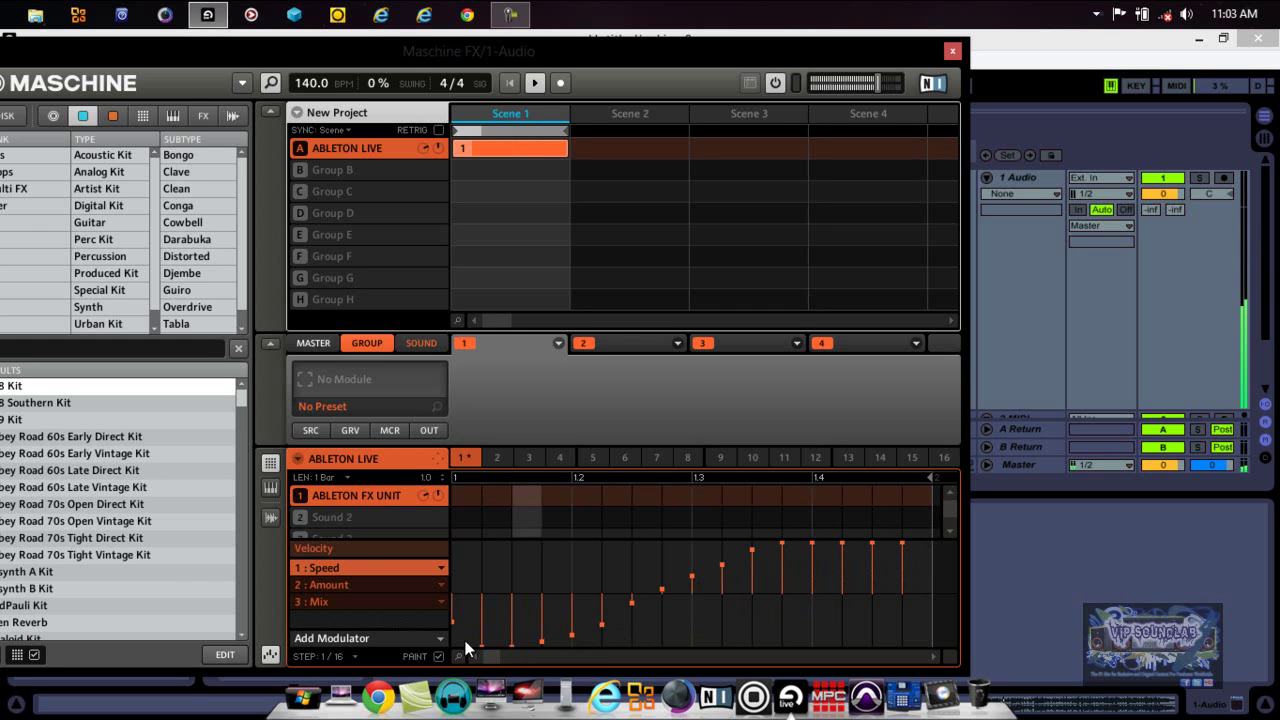
pyautogui.click(417, 581)
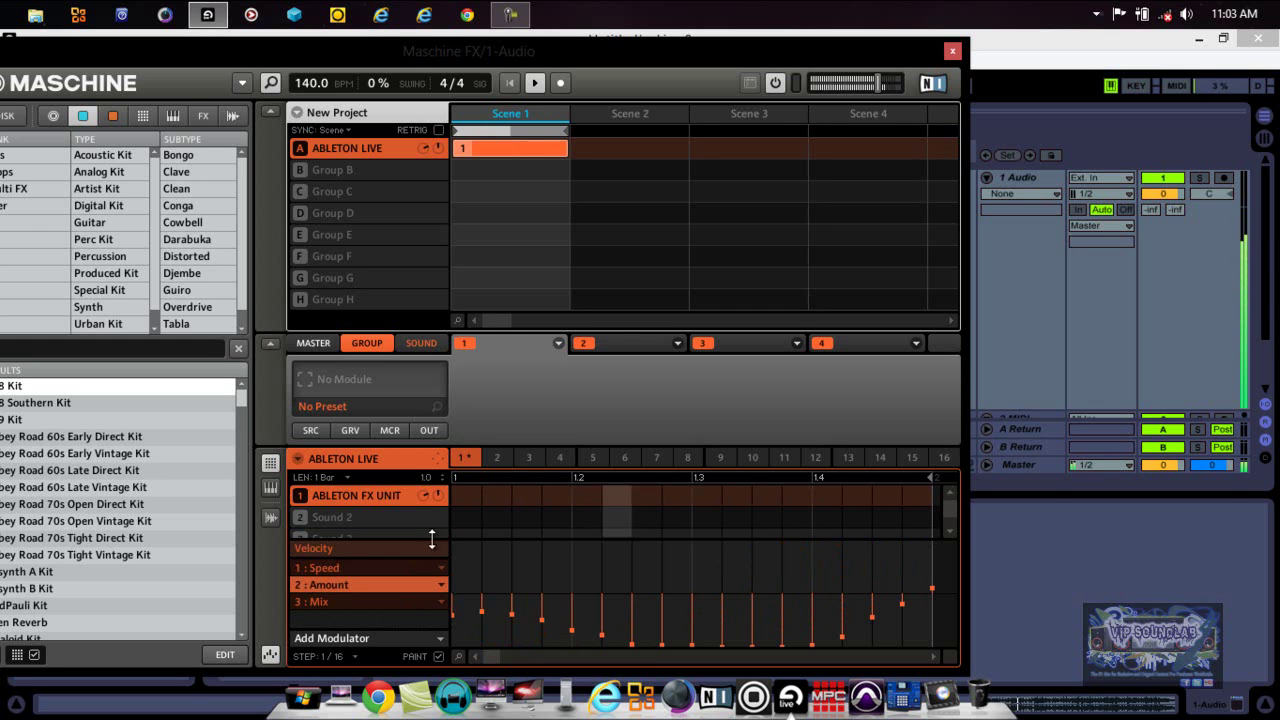
pyautogui.moveTo(454, 551)
pyautogui.mouseDown()
pyautogui.moveTo(818, 645)
pyautogui.moveTo(934, 632)
pyautogui.moveTo(941, 614)
pyautogui.mouseUp()
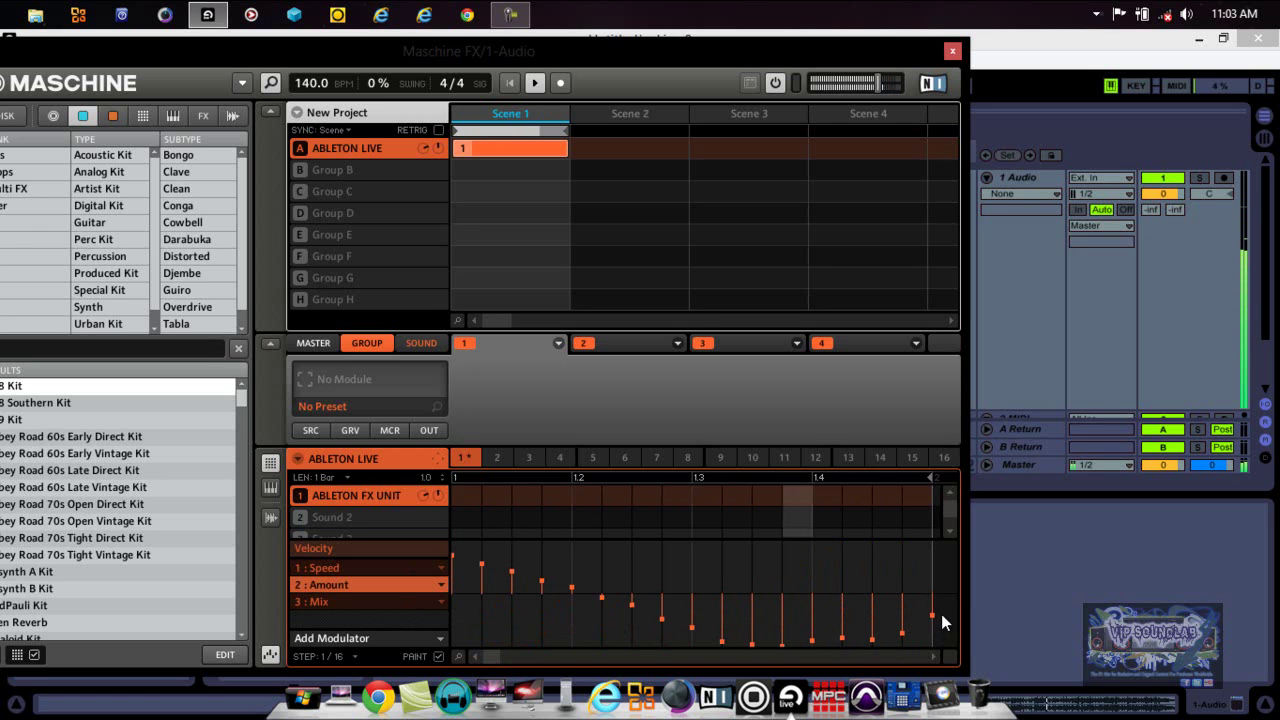
# Redraw the Mix modulation as a falling ramp, and reshape it into a wave with a mid-pattern peak and a following dip.
pyautogui.click(436, 608)
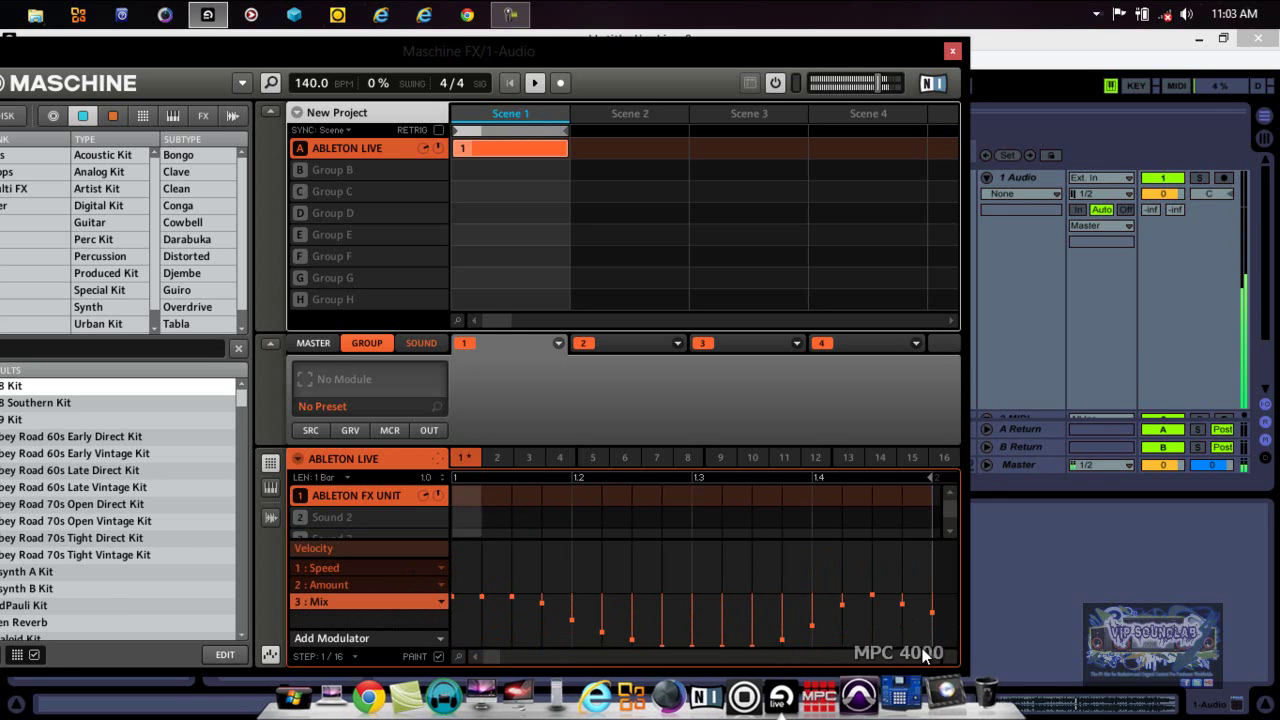
pyautogui.moveTo(905, 633)
pyautogui.mouseDown()
pyautogui.moveTo(567, 523)
pyautogui.moveTo(492, 531)
pyautogui.moveTo(455, 540)
pyautogui.mouseUp()
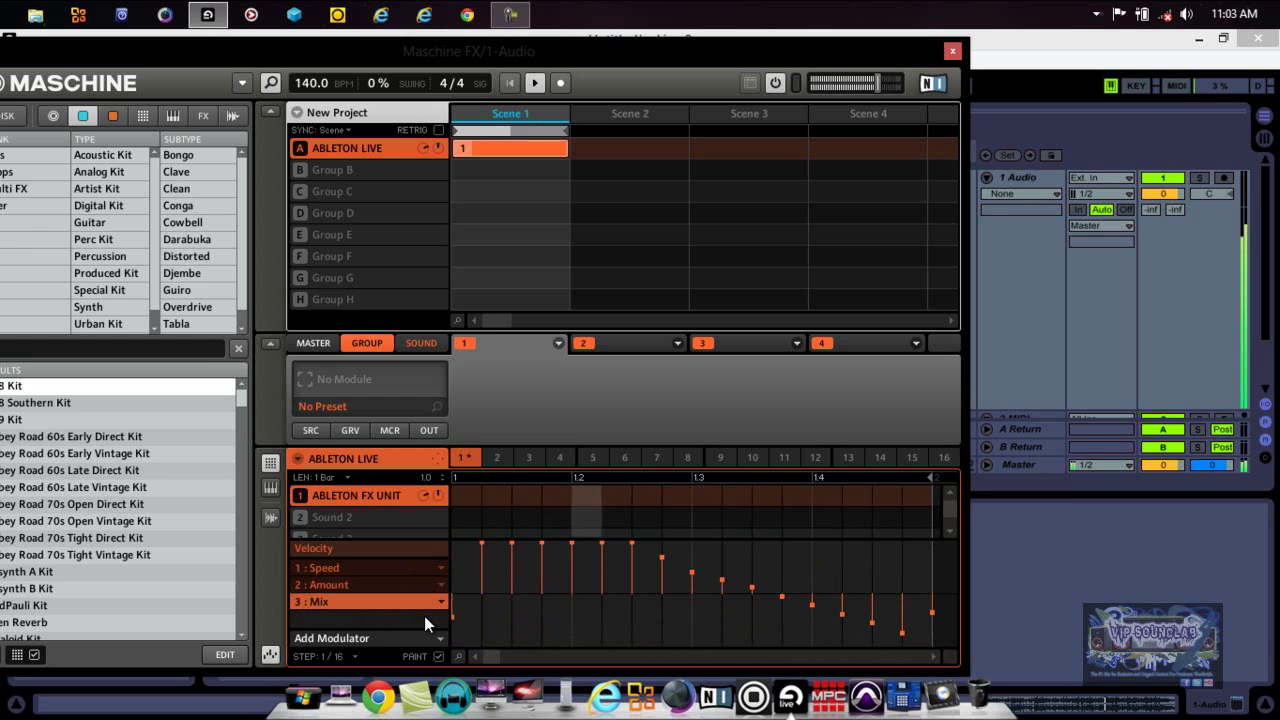
pyautogui.moveTo(480, 605)
pyautogui.mouseDown()
pyautogui.moveTo(659, 554)
pyautogui.moveTo(738, 545)
pyautogui.moveTo(840, 559)
pyautogui.moveTo(894, 595)
pyautogui.moveTo(457, 588)
pyautogui.moveTo(584, 580)
pyautogui.moveTo(673, 545)
pyautogui.moveTo(759, 617)
pyautogui.moveTo(805, 632)
pyautogui.moveTo(924, 571)
pyautogui.mouseUp()
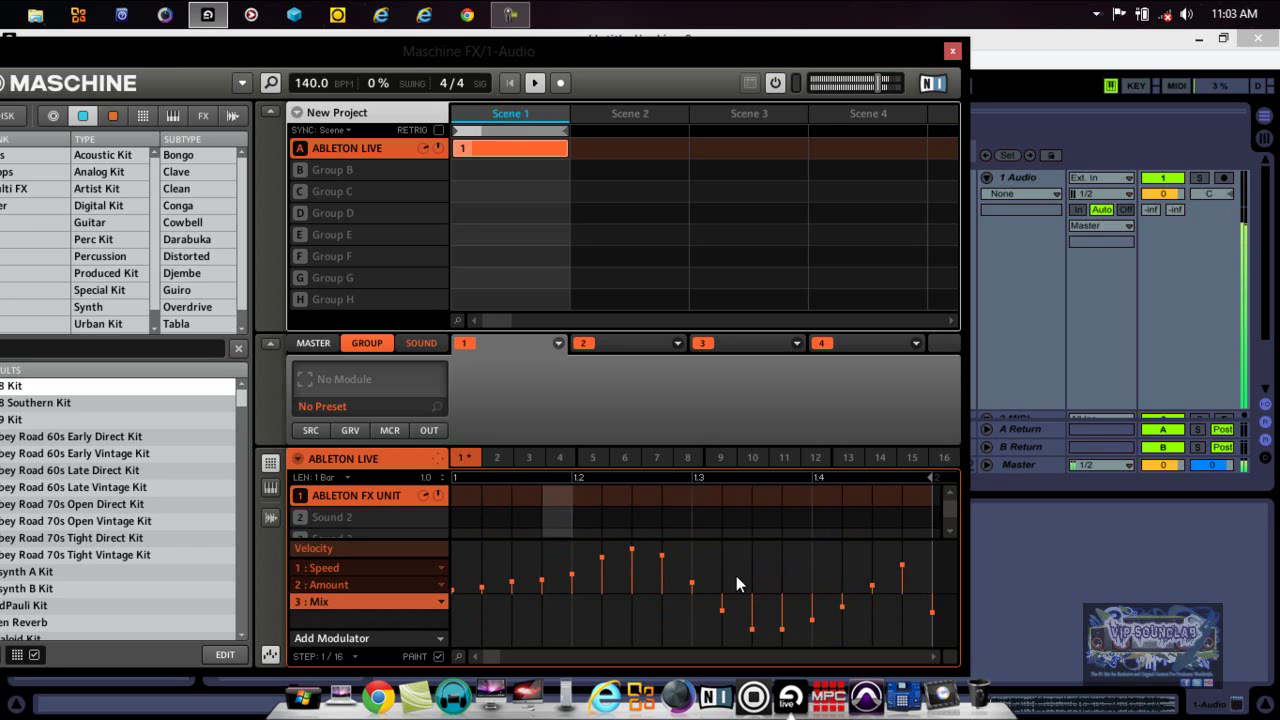
# Remove the Mix modulator from pattern 1 and stop playback of the arrangement.
pyautogui.click(440, 601)
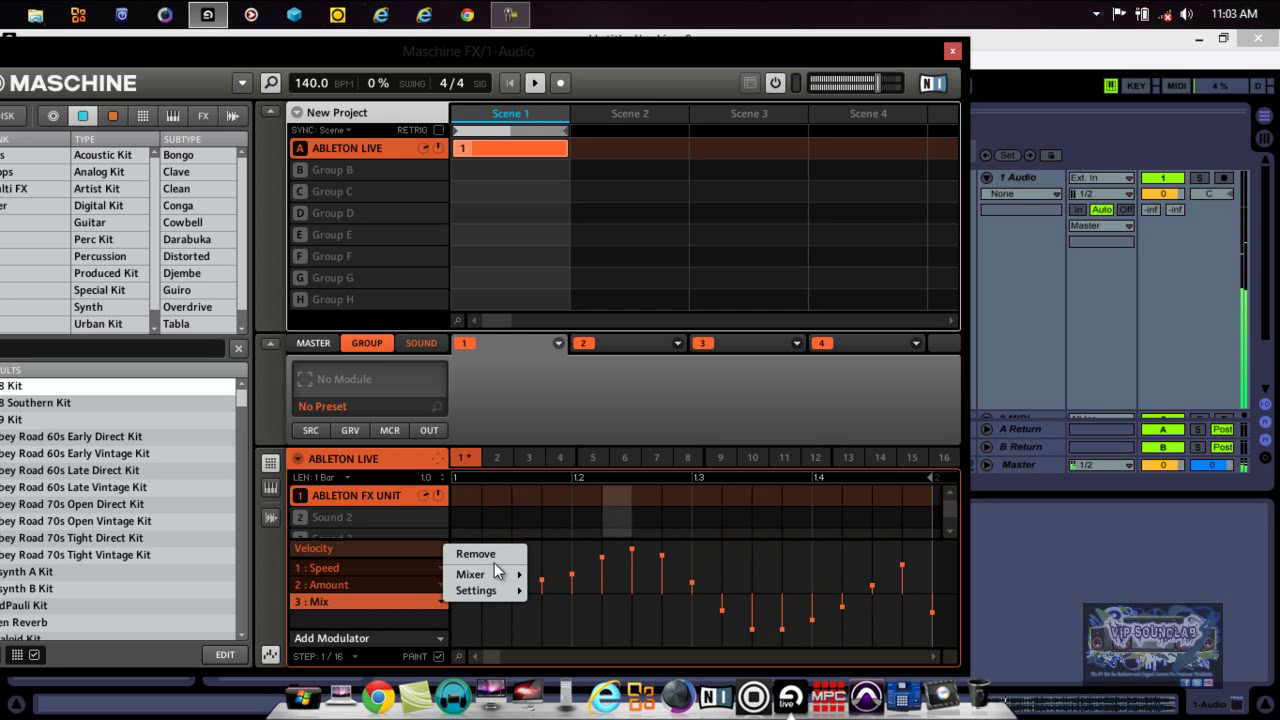
pyautogui.click(490, 554)
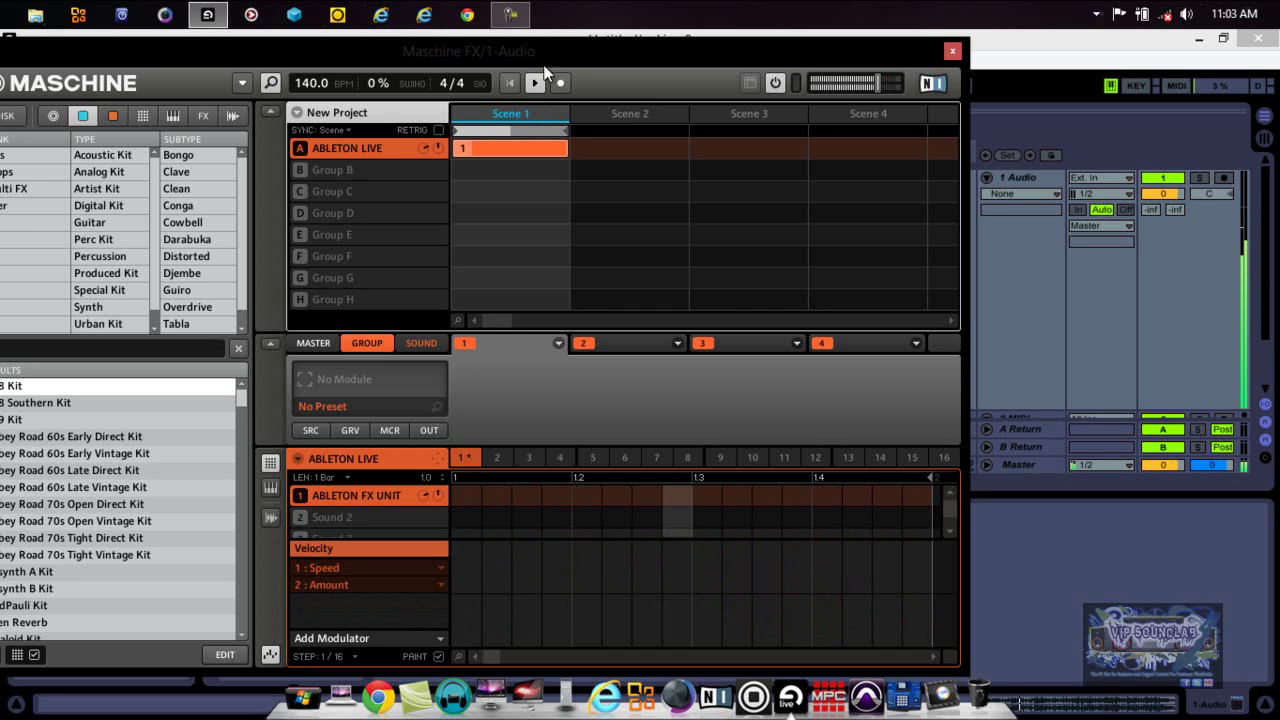
pyautogui.moveTo(567, 52); pyautogui.dragTo(584, 199)
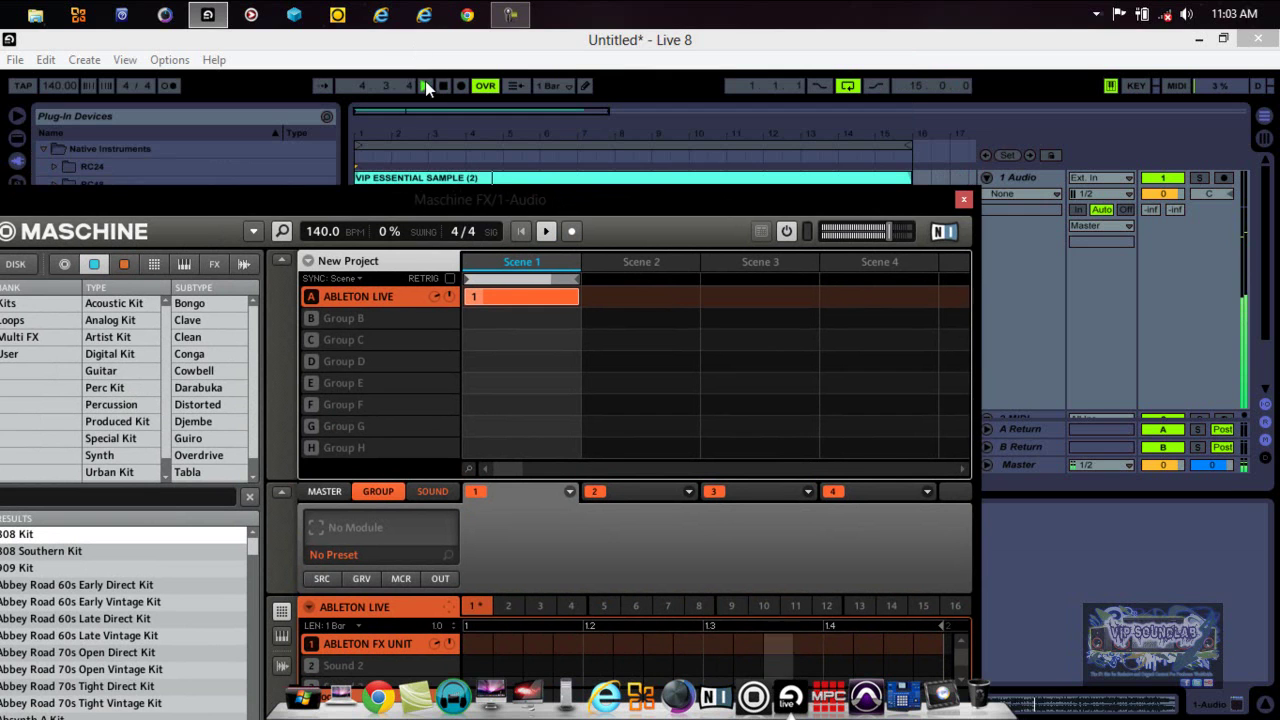
pyautogui.click(425, 84)
pyautogui.click(444, 86)
pyautogui.moveTo(575, 209); pyautogui.dragTo(595, 445)
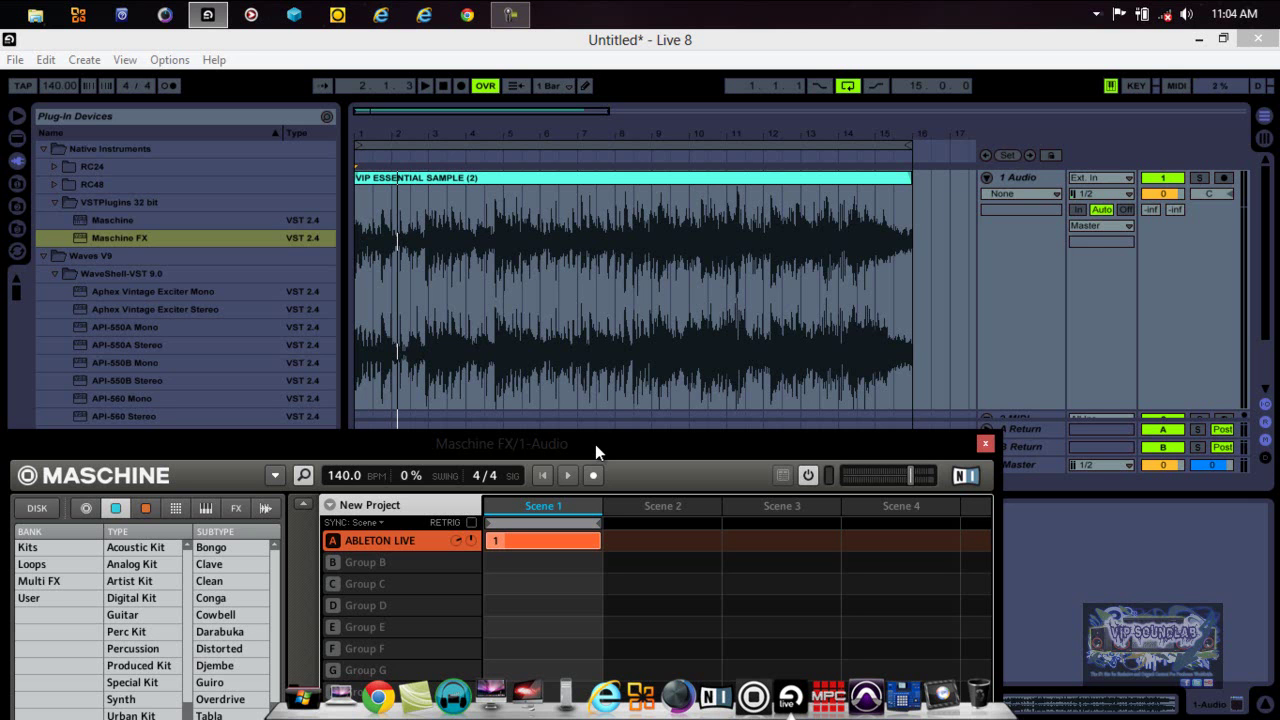
# Add the Mix macro again as the third modulator and draw its modulation curve across pattern 1.
pyautogui.moveTo(595, 444); pyautogui.dragTo(638, 59)
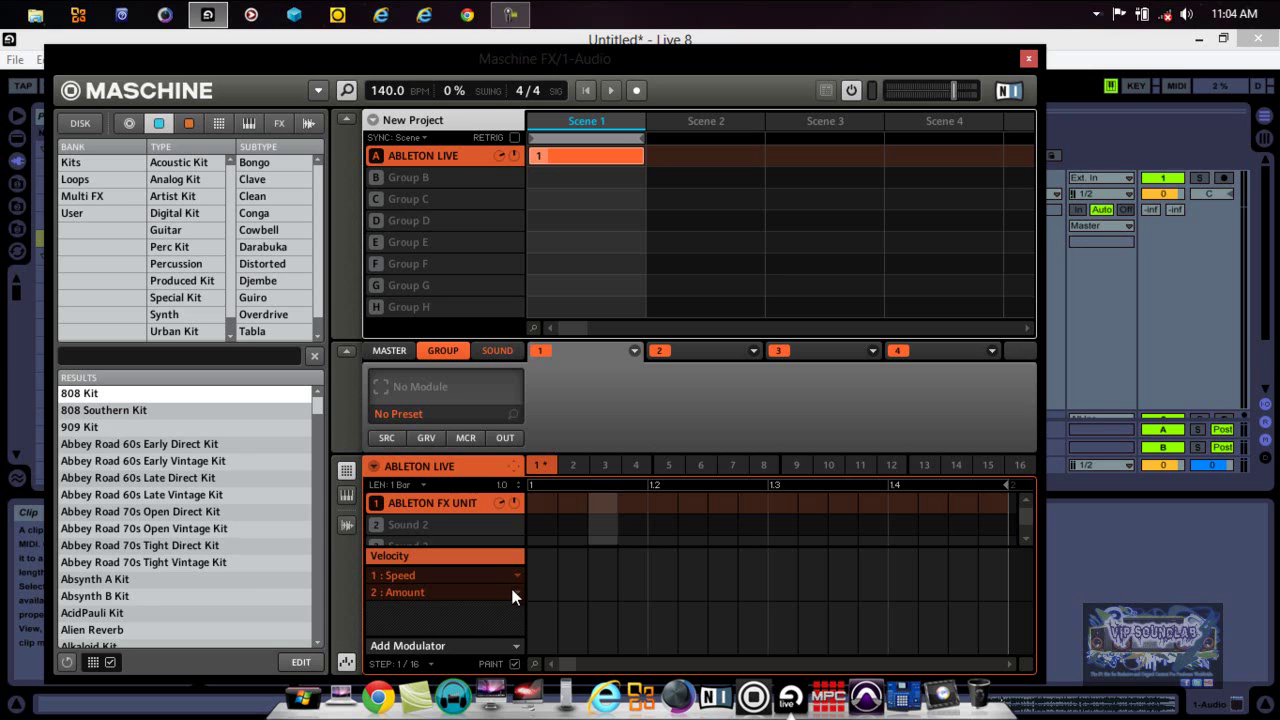
pyautogui.click(517, 647)
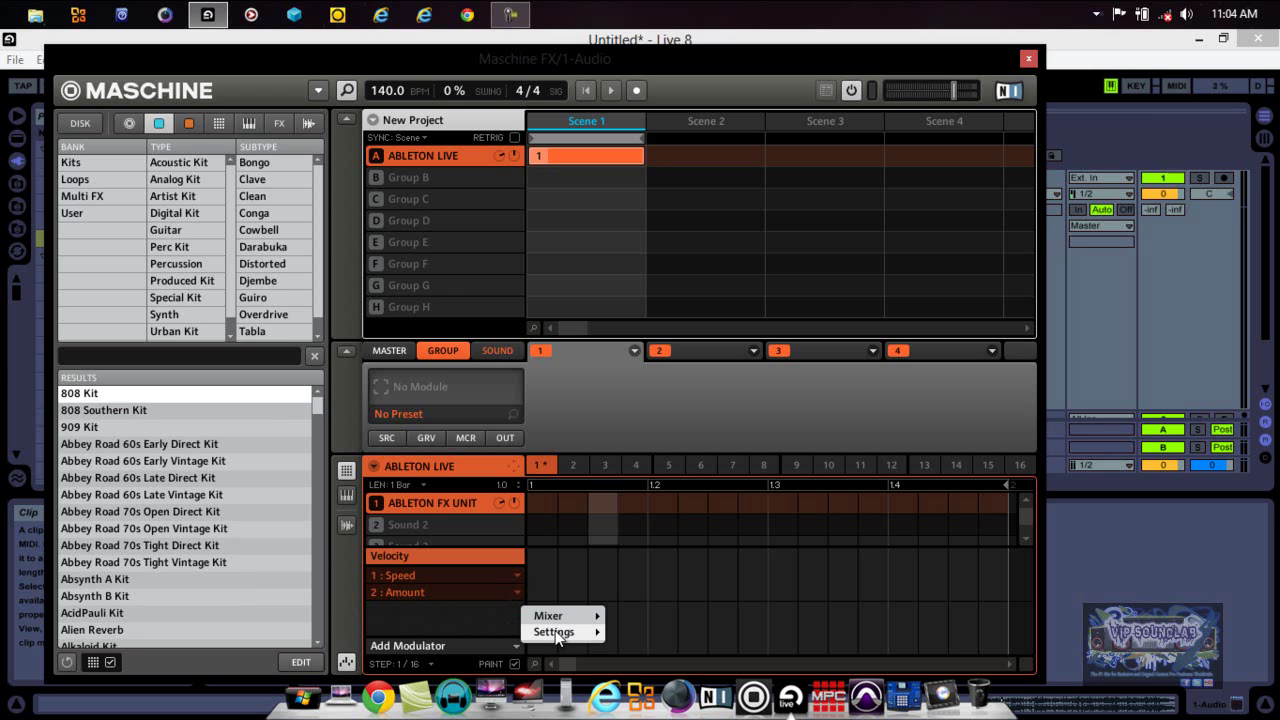
pyautogui.moveTo(556, 631)
pyautogui.click(635, 581)
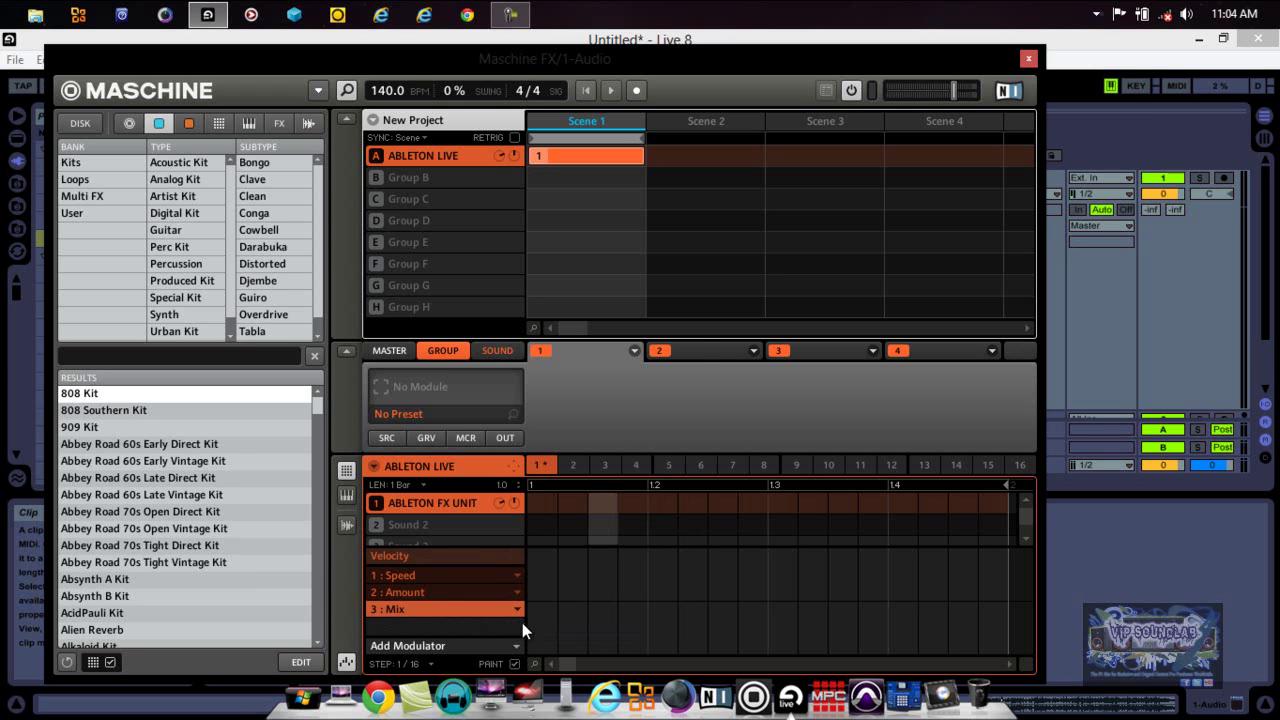
pyautogui.moveTo(557, 545)
pyautogui.mouseDown()
pyautogui.moveTo(884, 531)
pyautogui.moveTo(1012, 555)
pyautogui.moveTo(916, 598)
pyautogui.mouseUp()
pyautogui.moveTo(831, 584)
pyautogui.mouseDown()
pyautogui.moveTo(567, 590)
pyautogui.moveTo(531, 602)
pyautogui.moveTo(599, 568)
pyautogui.moveTo(866, 563)
pyautogui.moveTo(1011, 577)
pyautogui.mouseUp()
# Redraw the Amount and Speed modulation with high values across the pattern, lowering Speed slightly in the last steps.
pyautogui.click(491, 592)
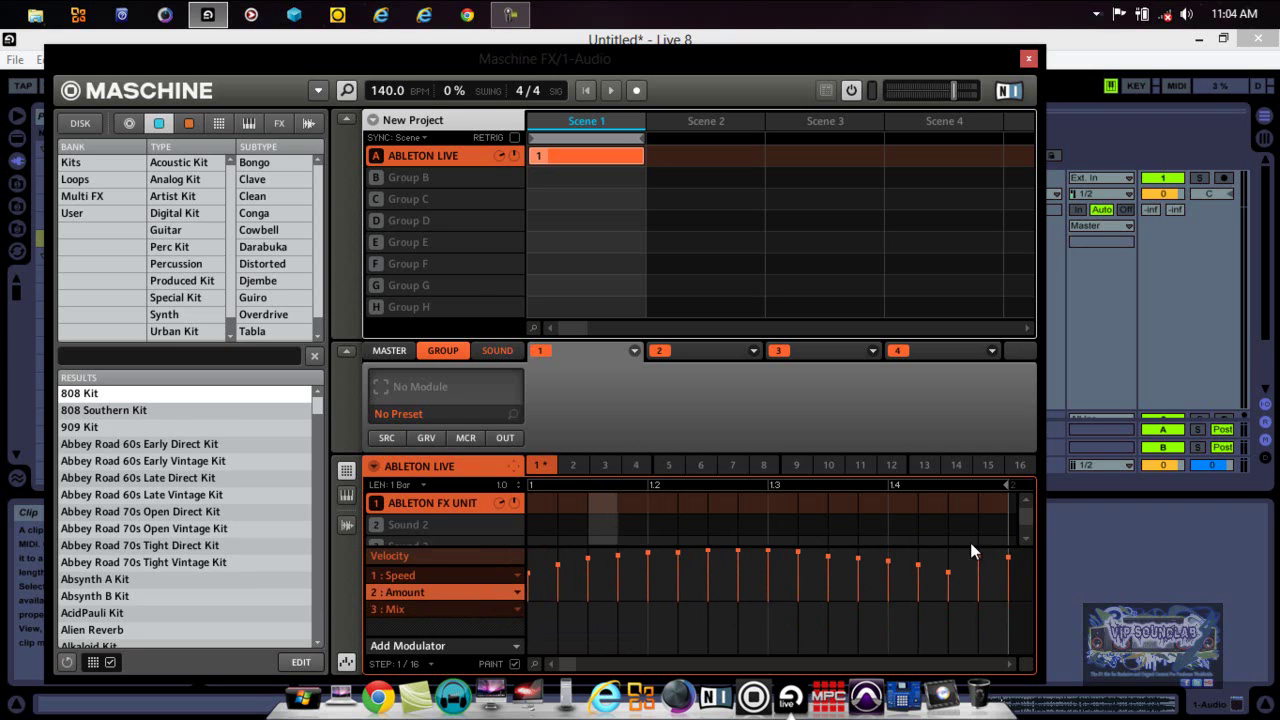
pyautogui.click(508, 577)
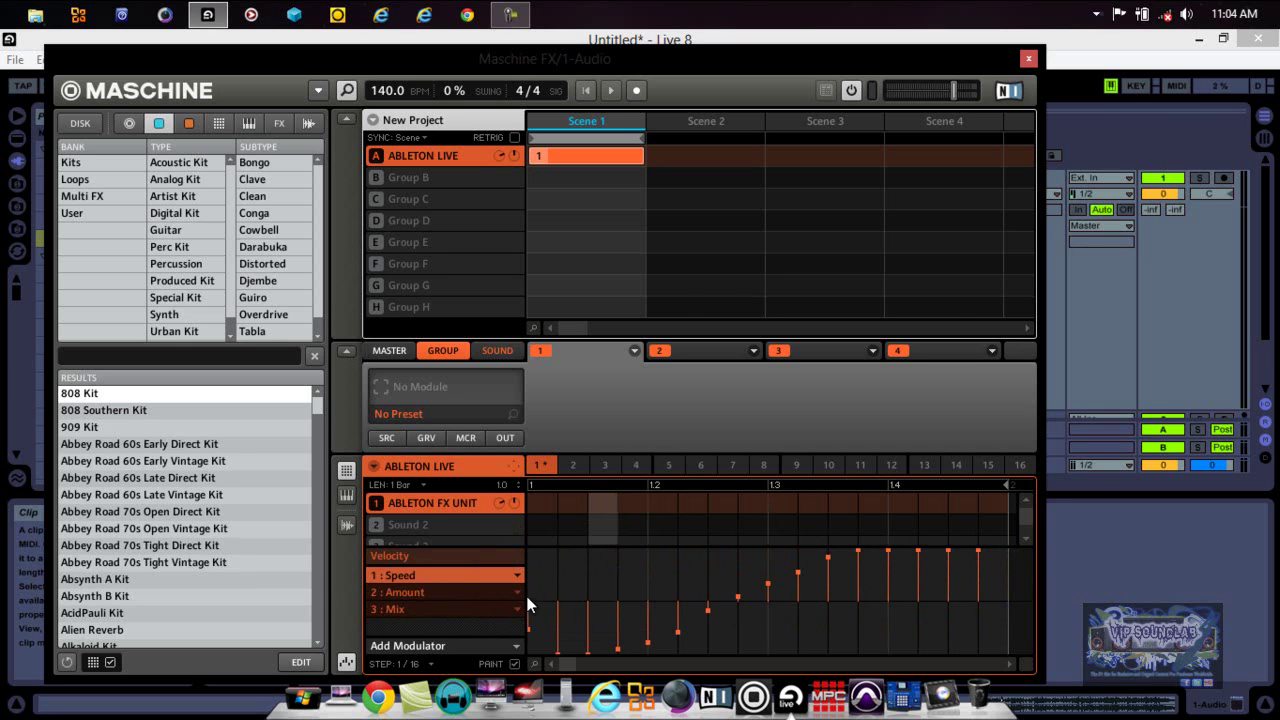
pyautogui.moveTo(530, 553)
pyautogui.mouseDown()
pyautogui.moveTo(646, 528)
pyautogui.moveTo(953, 561)
pyautogui.mouseUp()
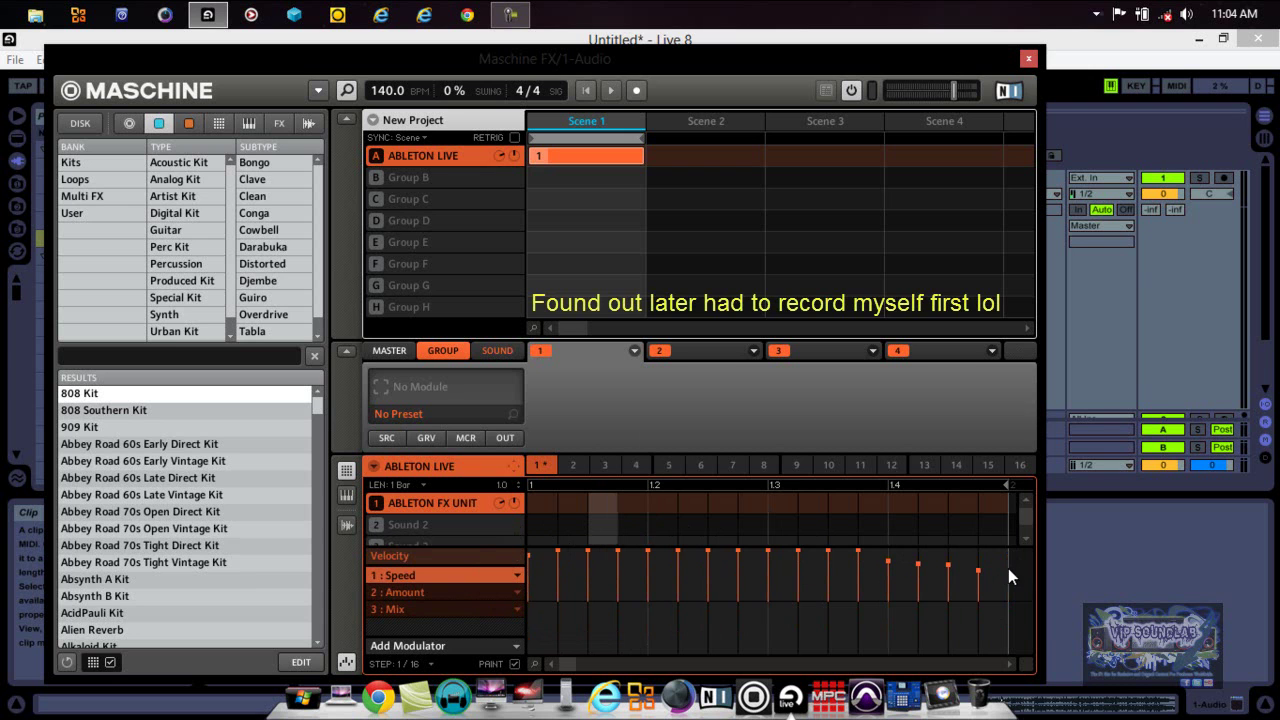
# Move the Maschine FX window clear of the VIP ESSENTIAL SAMPLE (2) clip in the arrangement.
pyautogui.moveTo(850, 64); pyautogui.dragTo(786, 267)
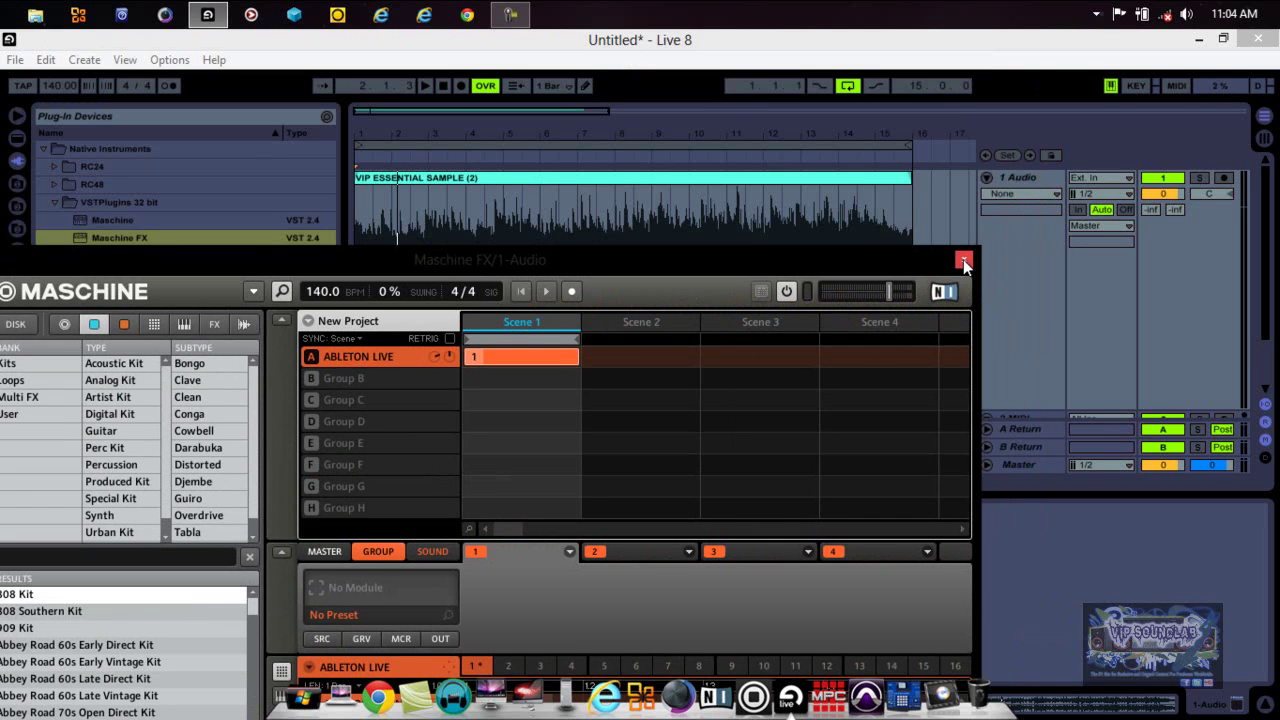
pyautogui.click(897, 253)
pyautogui.moveTo(866, 263); pyautogui.dragTo(960, 83)
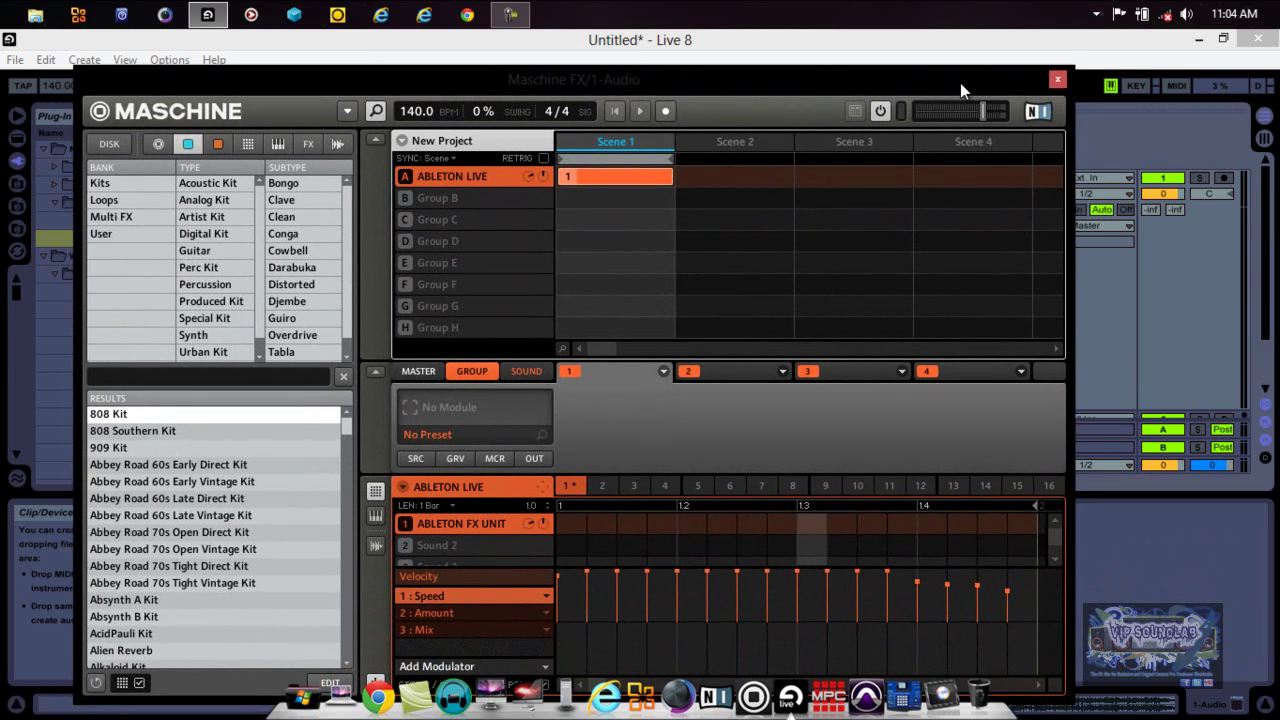
pyautogui.moveTo(860, 86); pyautogui.dragTo(774, 437)
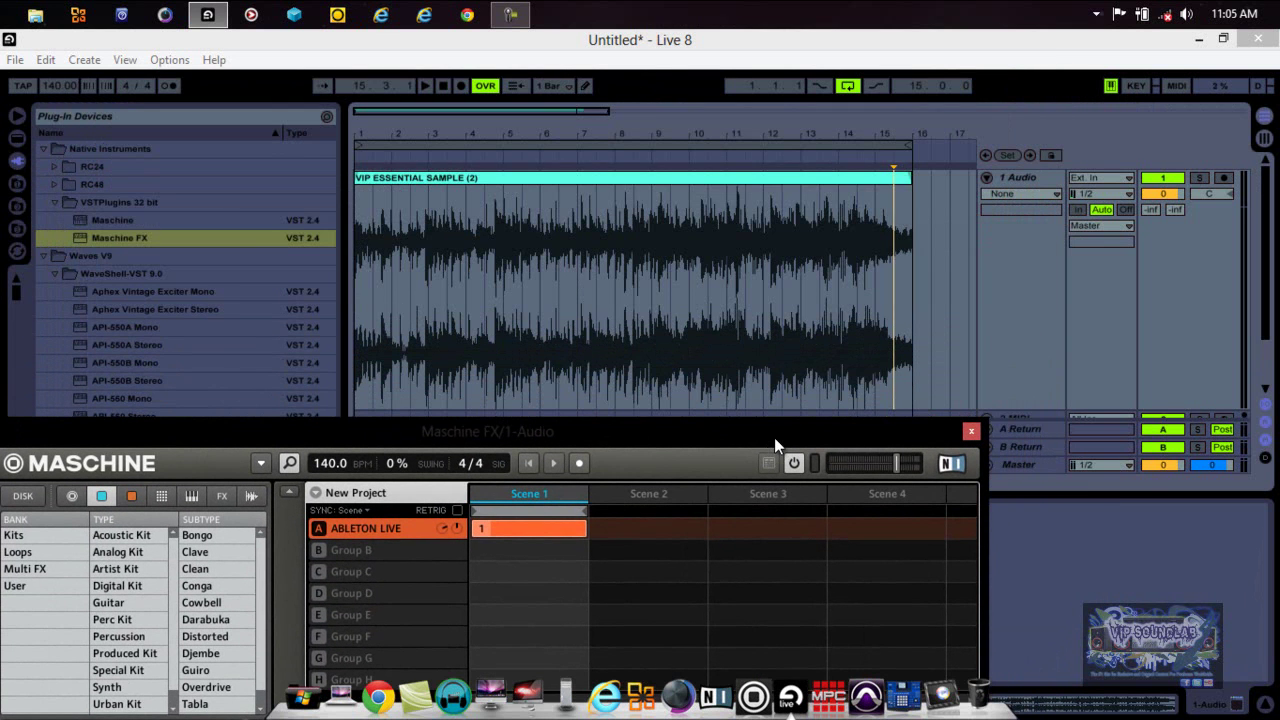